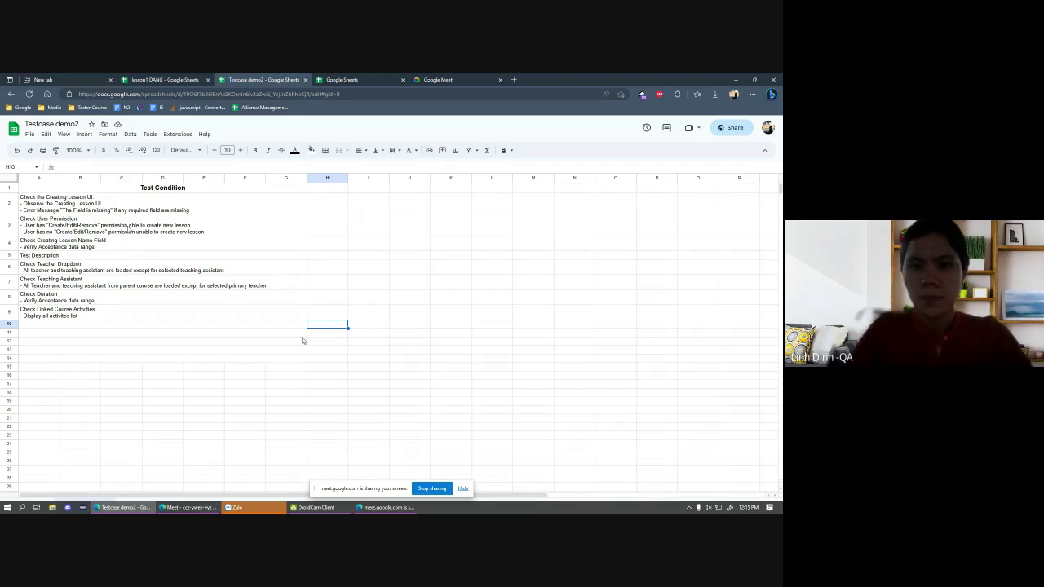
# Look over the user permission and Creating Lesson UI conditions in the Test Condition sheet.
pyautogui.click(128, 230)
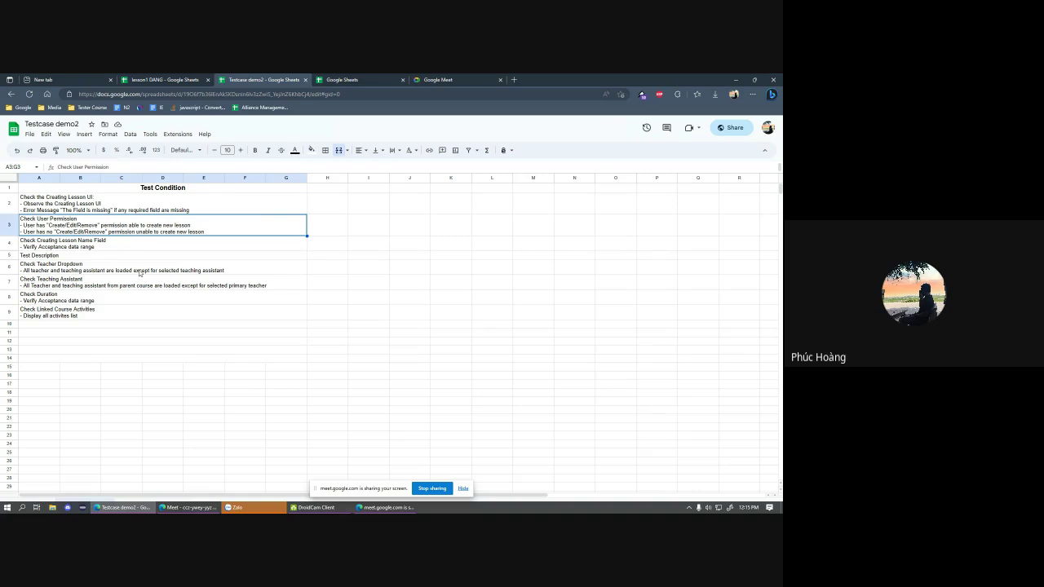
pyautogui.press('Up')
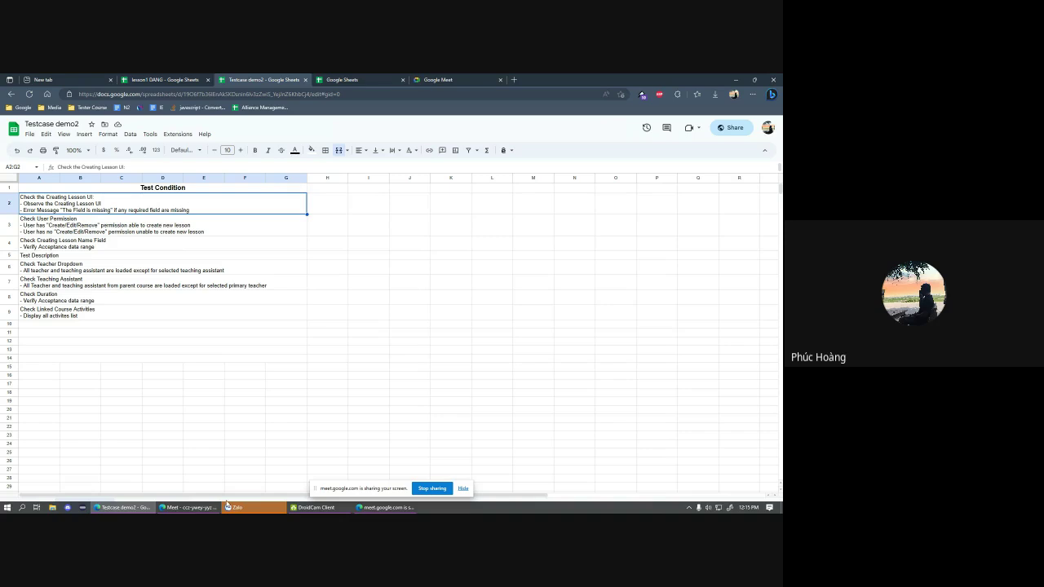
pyautogui.click(123, 393)
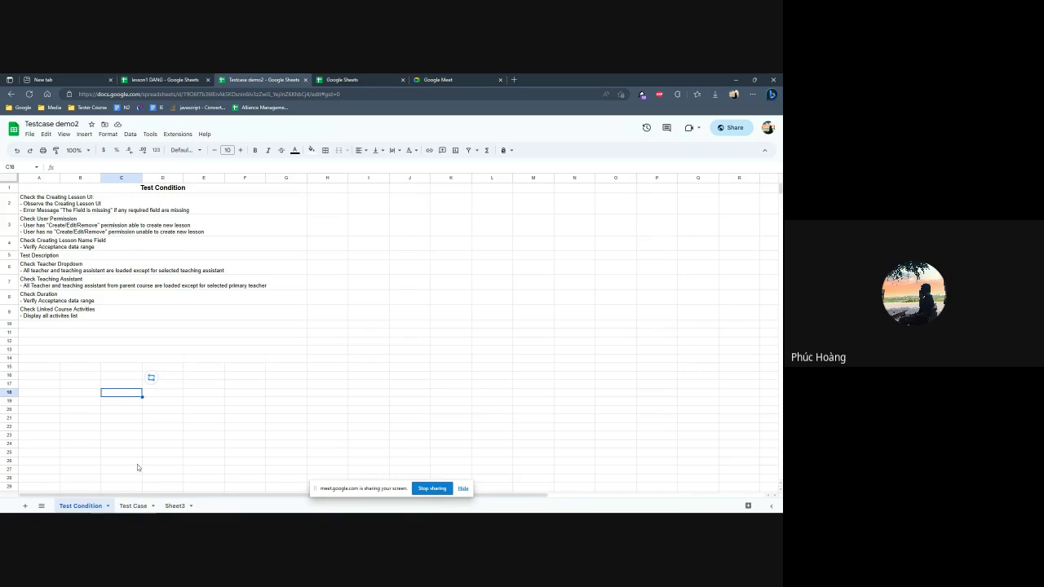
# Open the Test Case sheet and examine the steps and expected results of test cases UI_01 to UI_03.
pyautogui.click(130, 505)
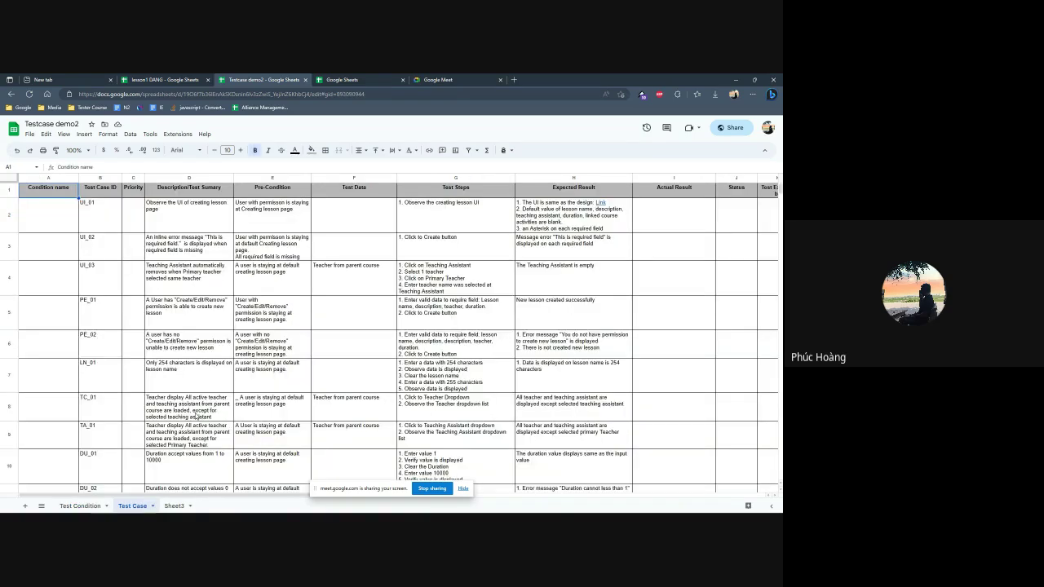
pyautogui.click(204, 218)
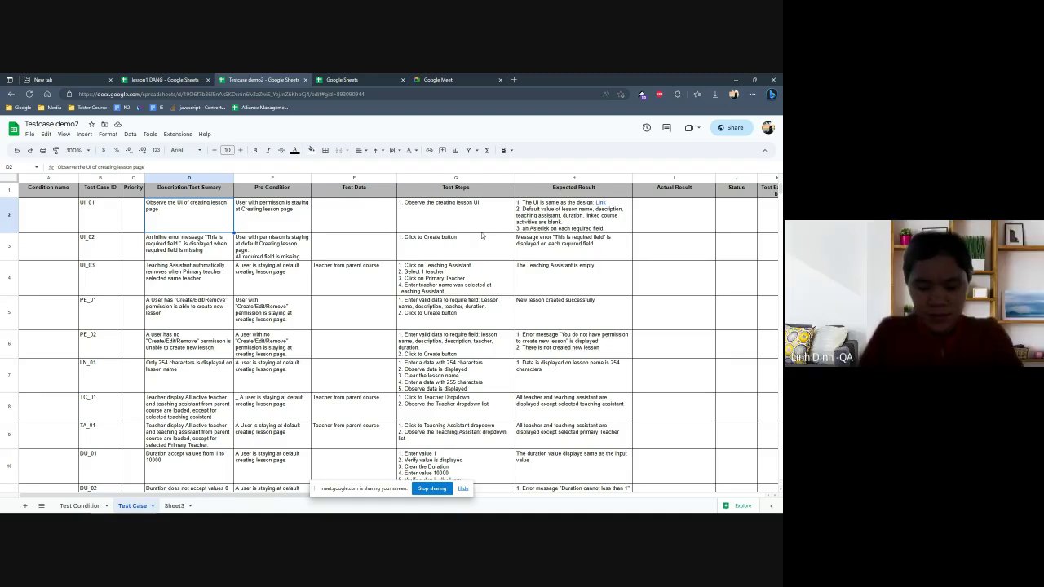
pyautogui.click(483, 278)
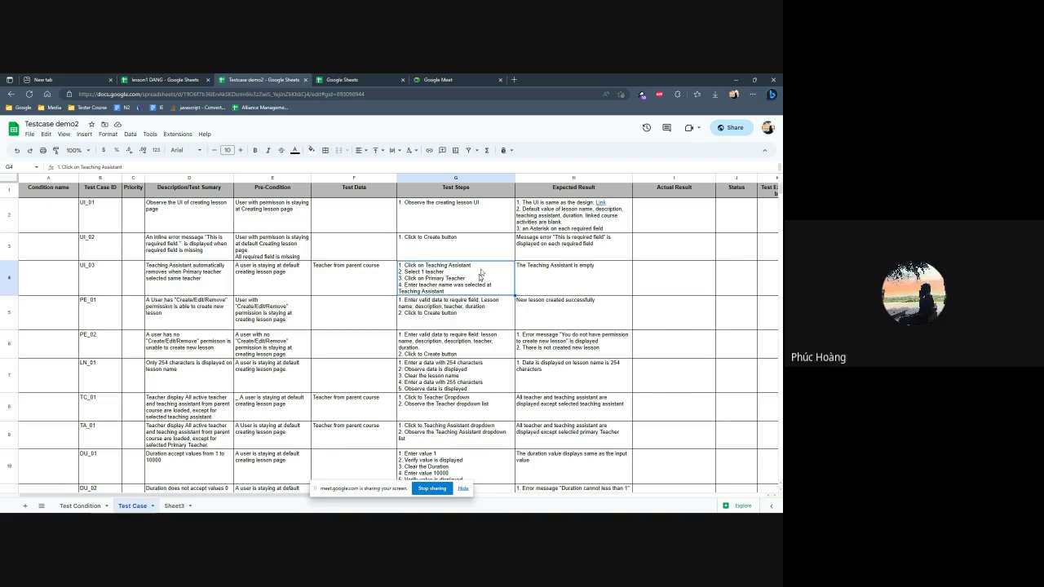
pyautogui.scroll(-1, 480, 274)
pyautogui.scroll(1, 479, 274)
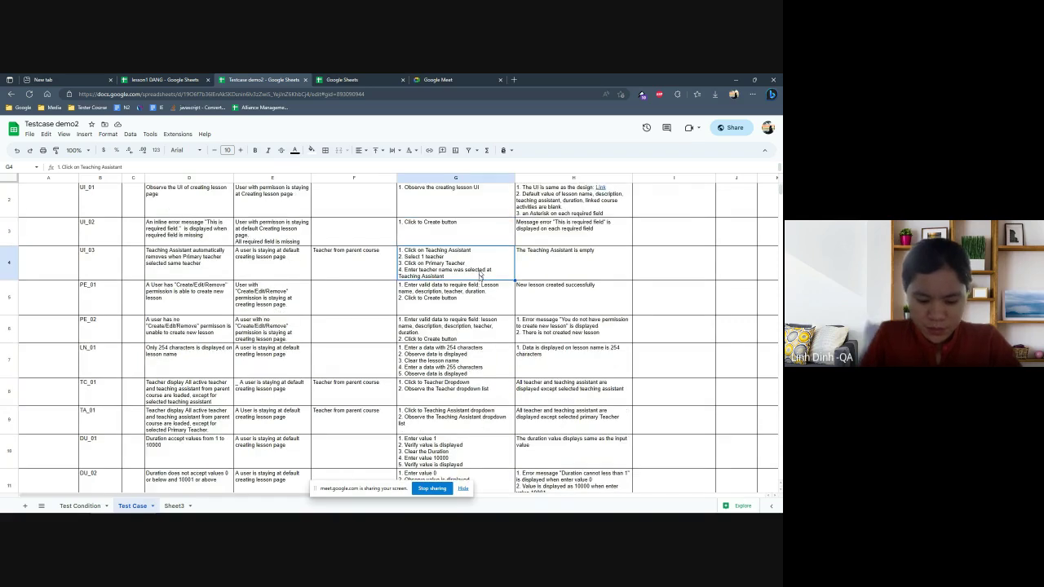
pyautogui.scroll(1, 479, 276)
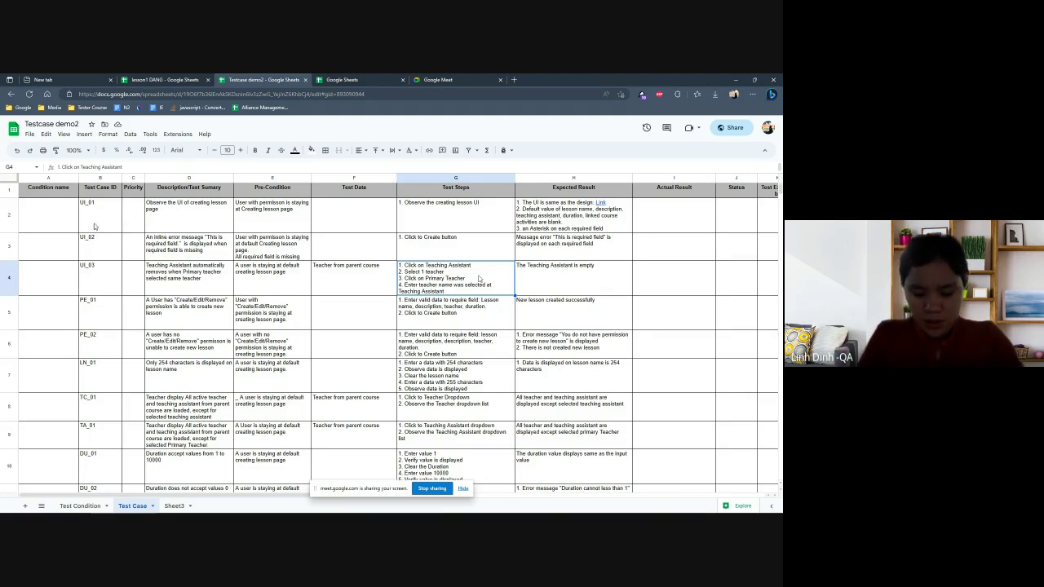
pyautogui.moveTo(120, 224); pyautogui.dragTo(540, 222)
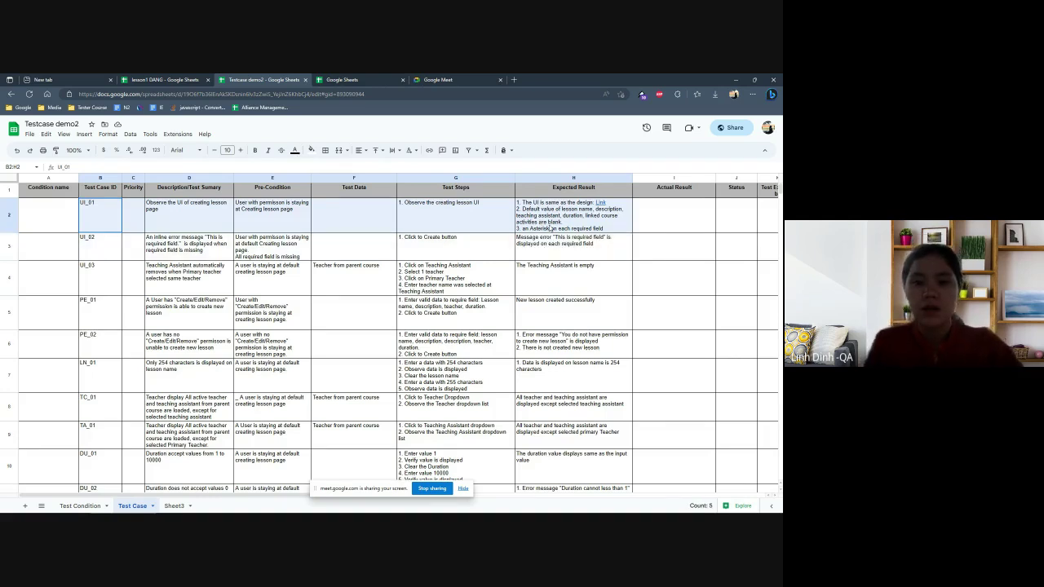
pyautogui.click(623, 291)
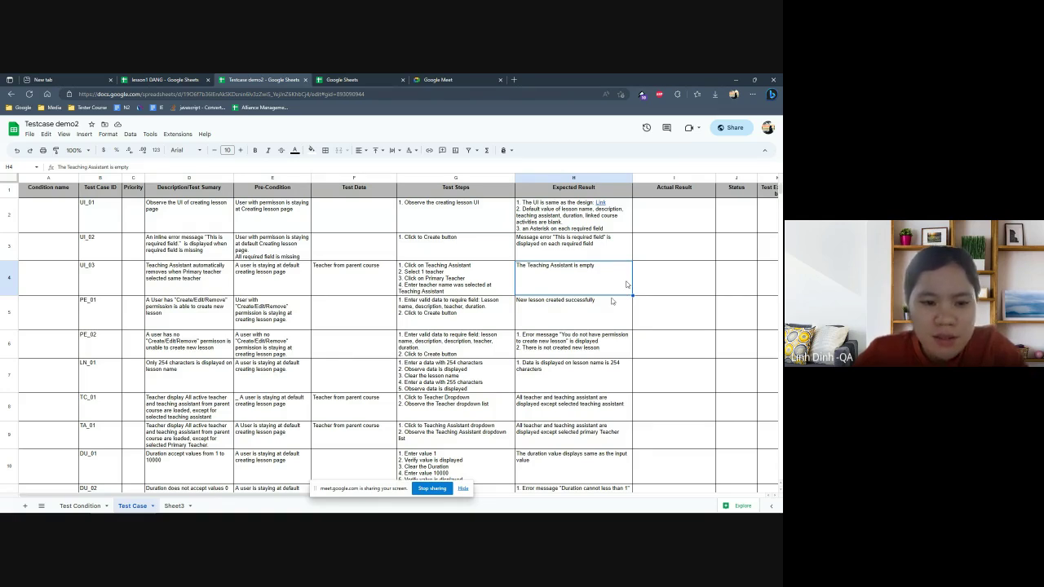
# Read through the test cases down to LI_01 and recheck the description and expected result of UI_01.
pyautogui.scroll(-1, 626, 284)
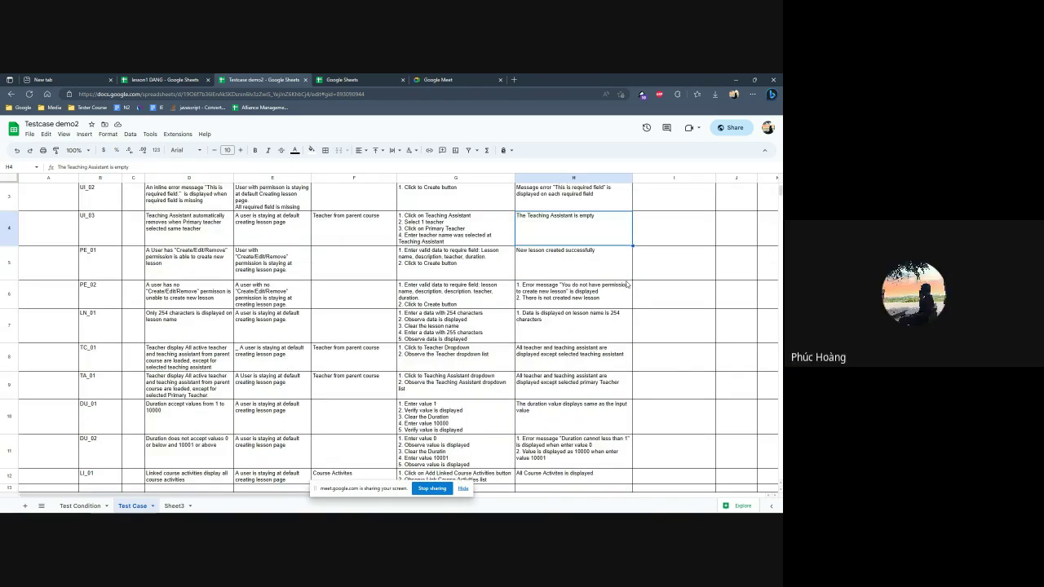
pyautogui.scroll(-1, 627, 284)
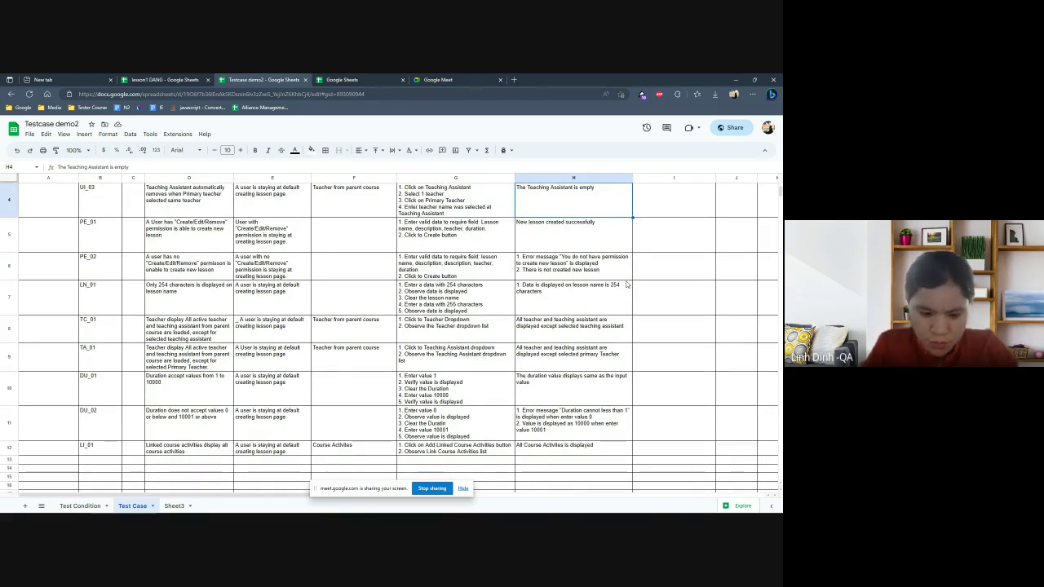
pyautogui.scroll(1, 626, 284)
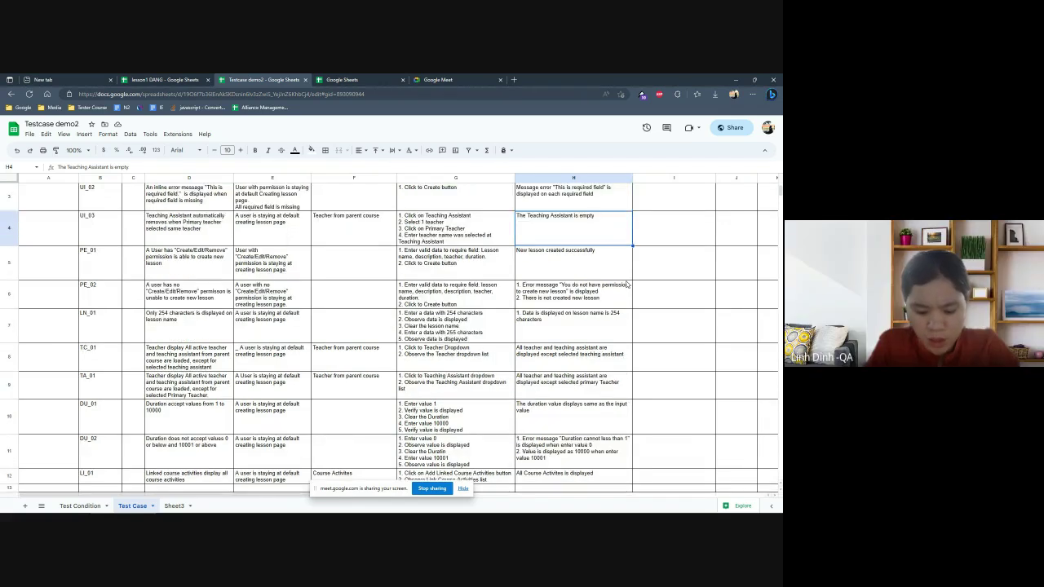
pyautogui.scroll(1, 626, 284)
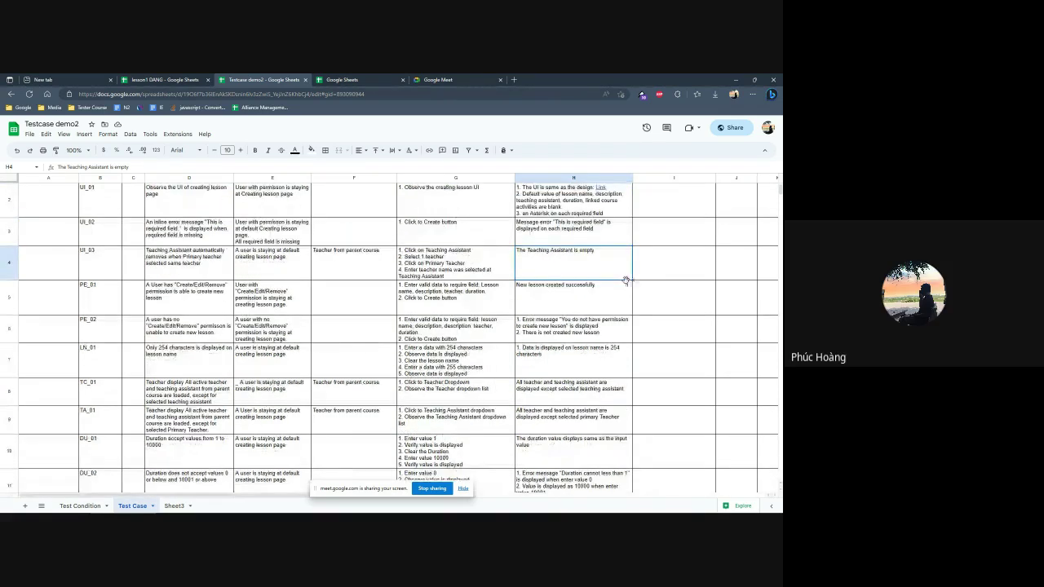
pyautogui.scroll(1, 626, 283)
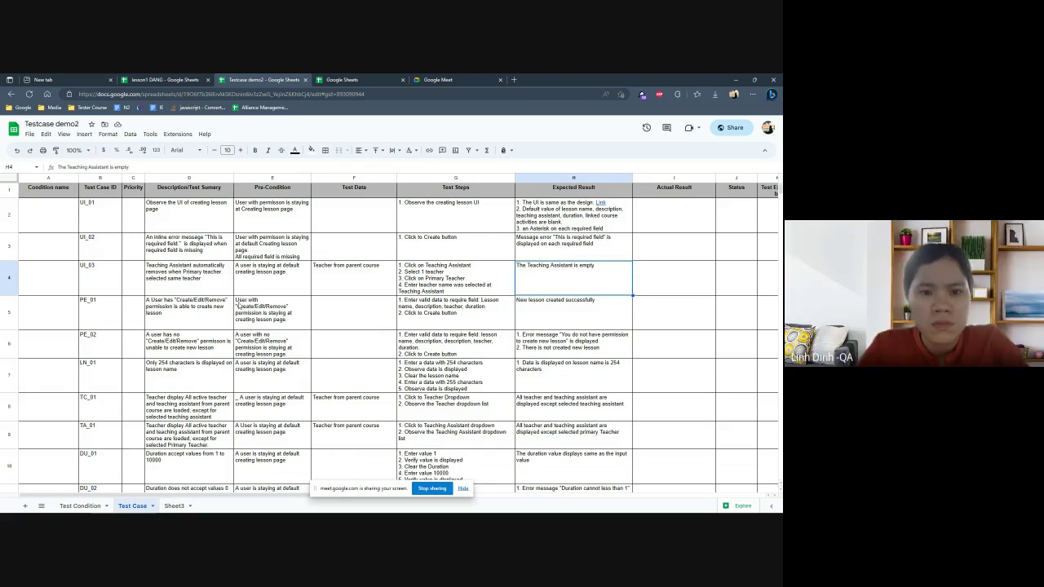
pyautogui.click(222, 285)
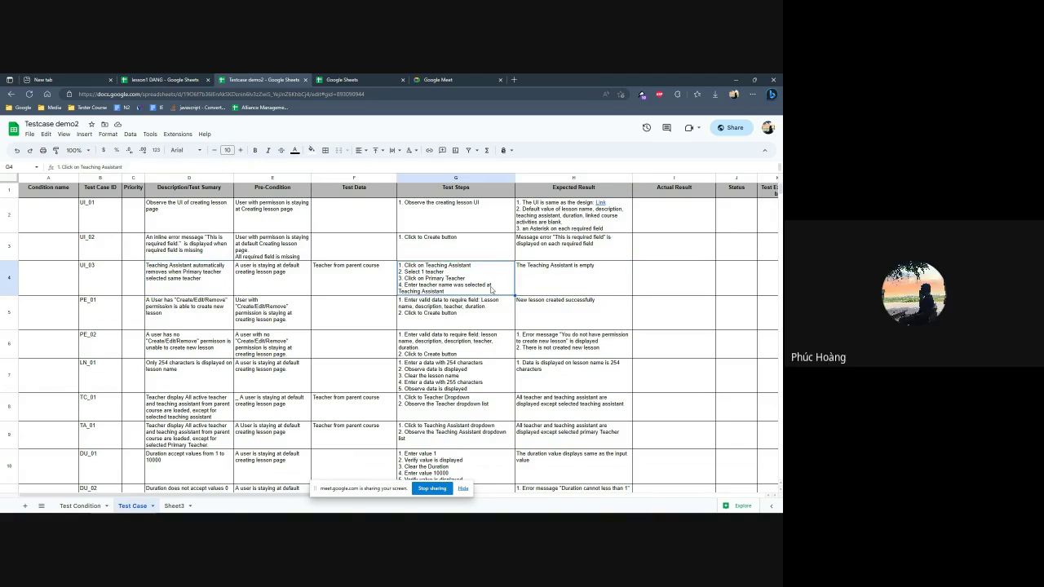
pyautogui.click(553, 230)
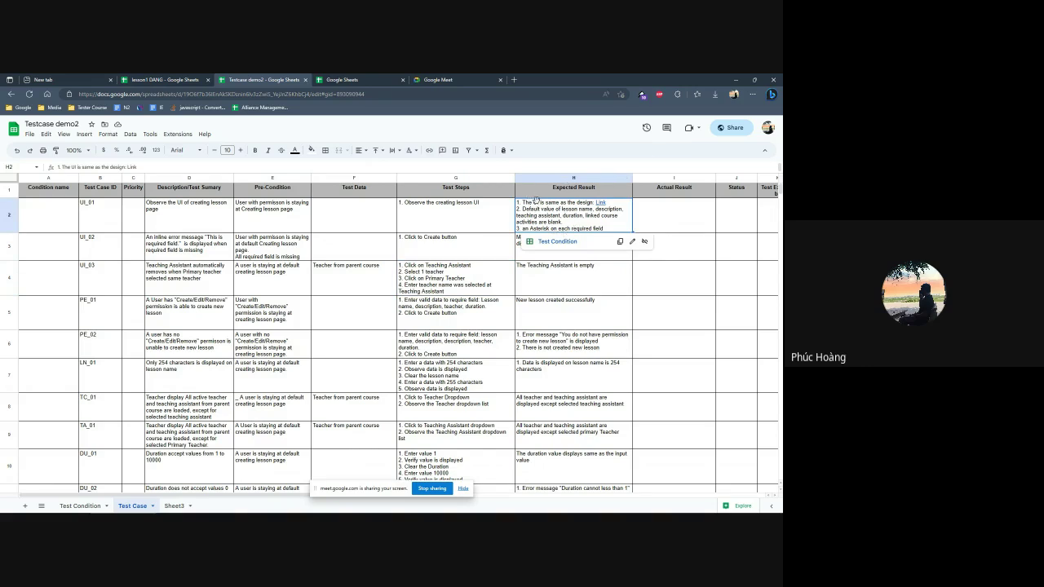
pyautogui.click(182, 225)
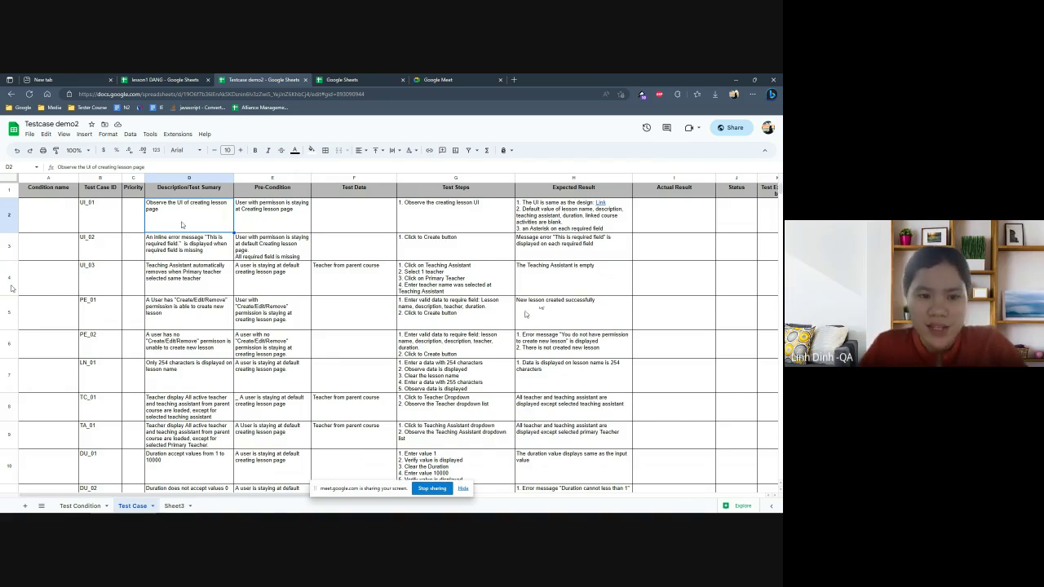
# Fill the UI_03 test case row with gray from Condition name through Expected Result.
pyautogui.moveTo(49, 277)
pyautogui.mouseDown()
pyautogui.moveTo(359, 277)
pyautogui.moveTo(562, 291)
pyautogui.mouseUp()
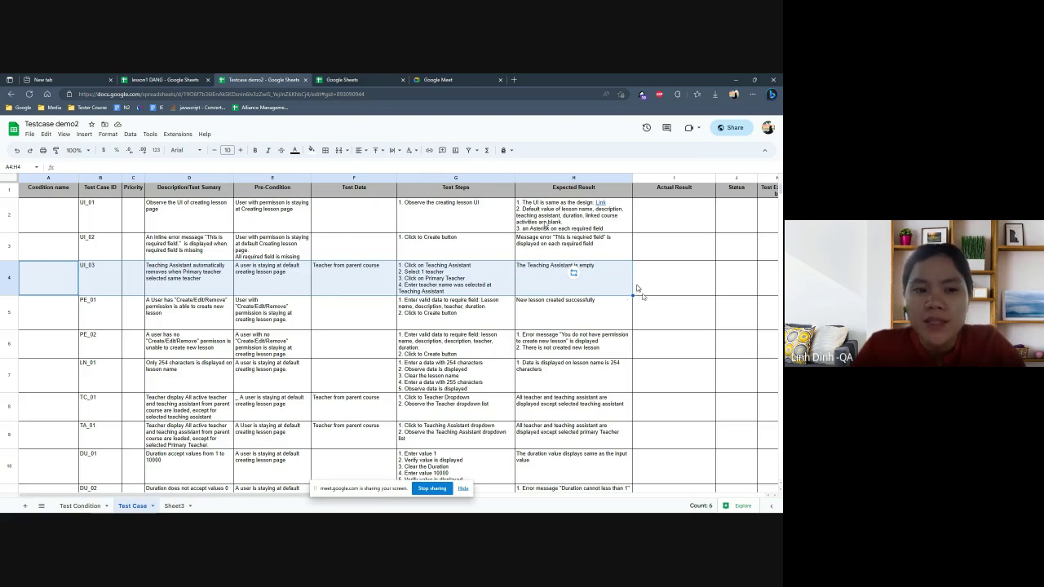
pyautogui.click(310, 151)
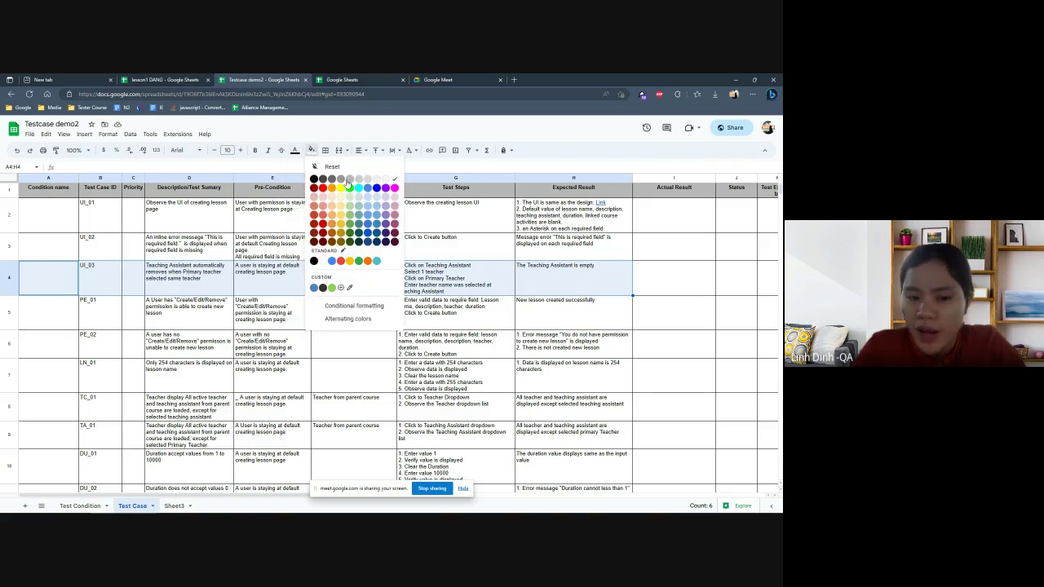
pyautogui.click(349, 183)
pyautogui.click(655, 287)
# In the UI_03 description, remove the word "selected" and insert "selecting" before "Primary teacher".
pyautogui.click(217, 273)
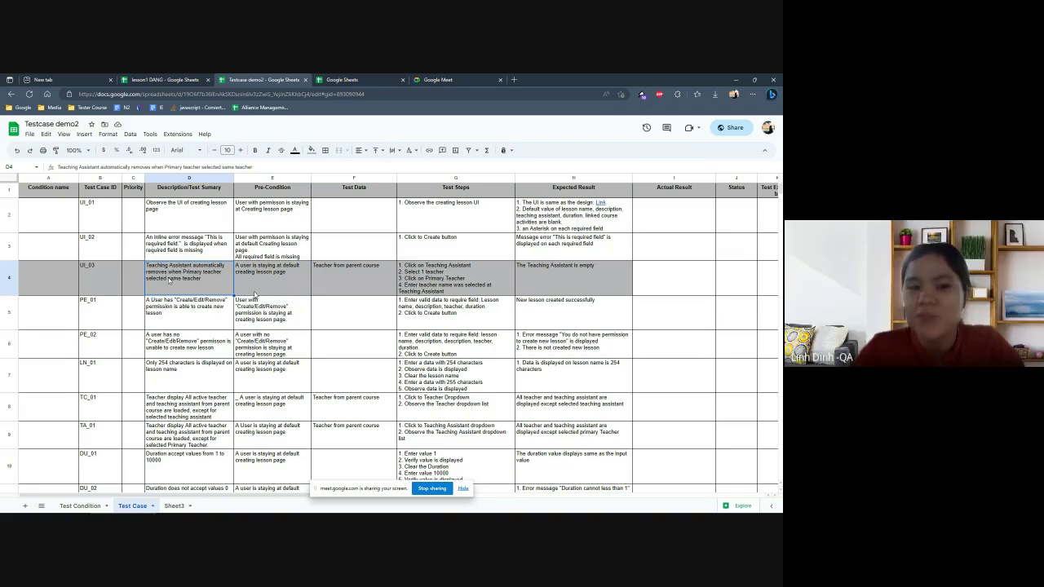
pyautogui.doubleClick(165, 282)
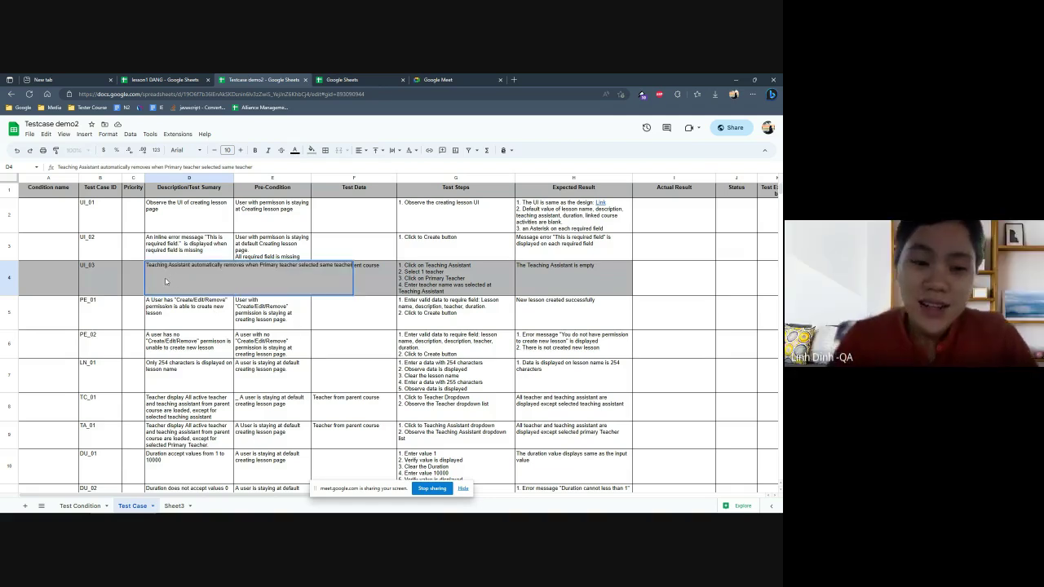
pyautogui.doubleClick(309, 265)
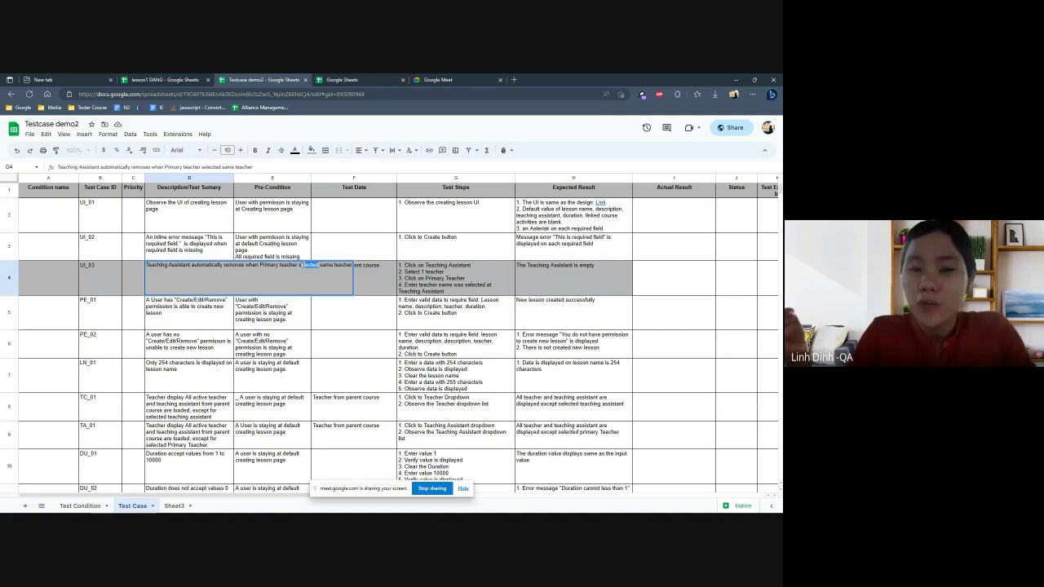
pyautogui.press('BackSpace')
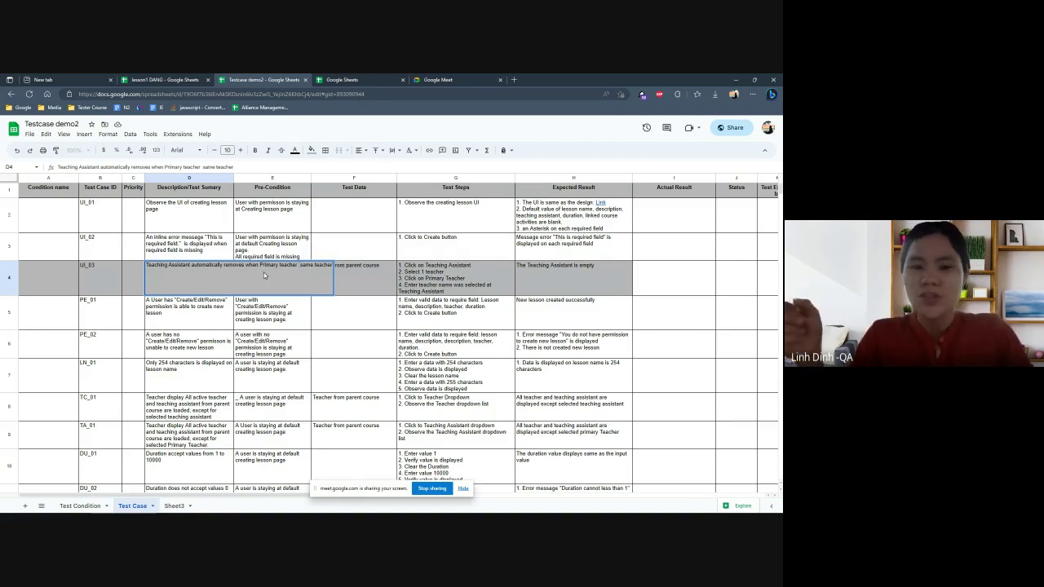
pyautogui.write('selecting')
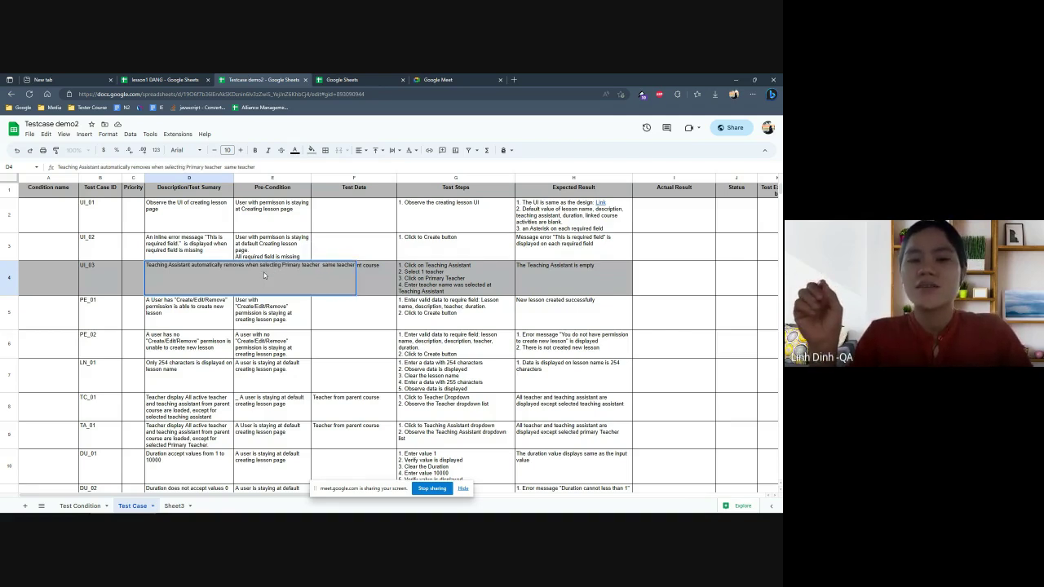
# Color the word "selecting" red in the UI_03 description and finish editing the cell.
pyautogui.doubleClick(263, 276)
pyautogui.click(295, 150)
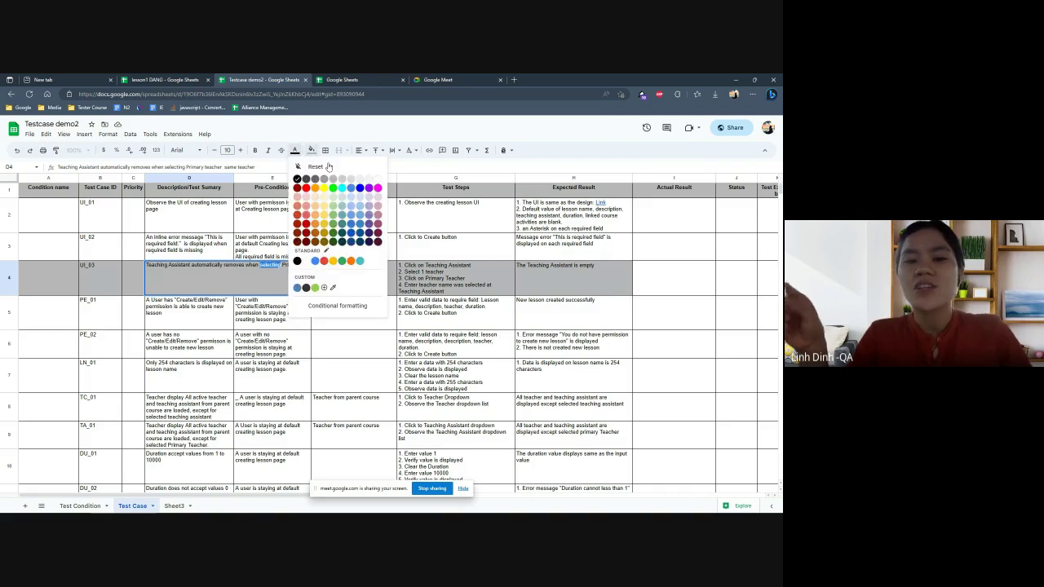
pyautogui.click(309, 189)
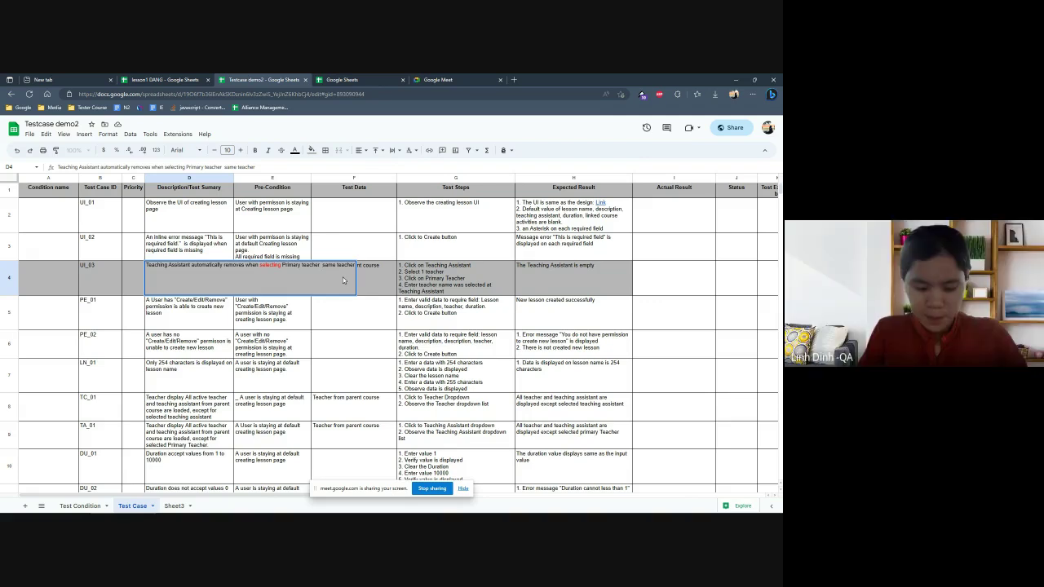
pyautogui.click(343, 309)
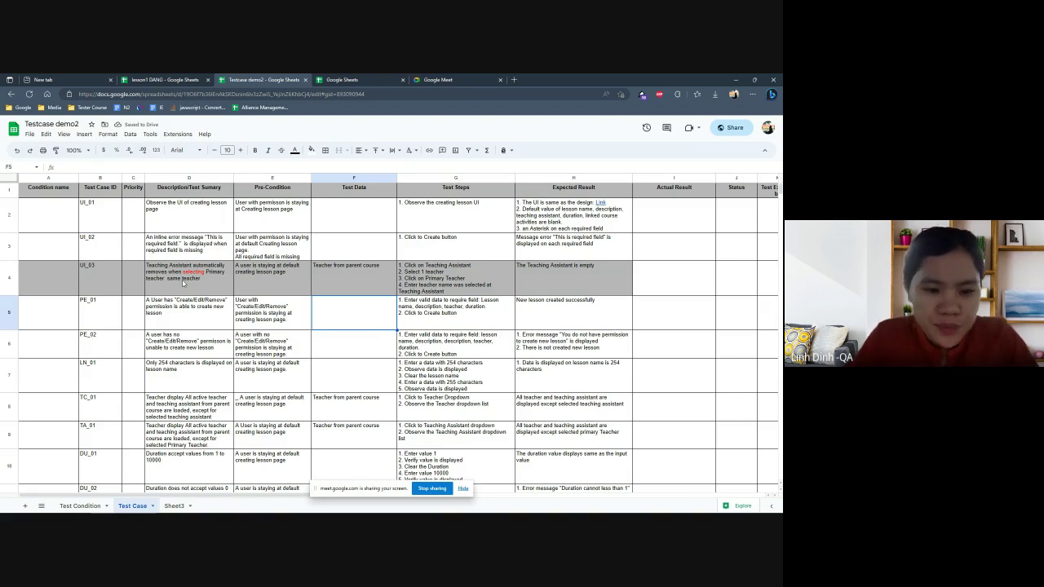
# Examine the lesson name test case LN_01 and the duration test cases DU_01 and DU_02.
pyautogui.scroll(-1, 188, 312)
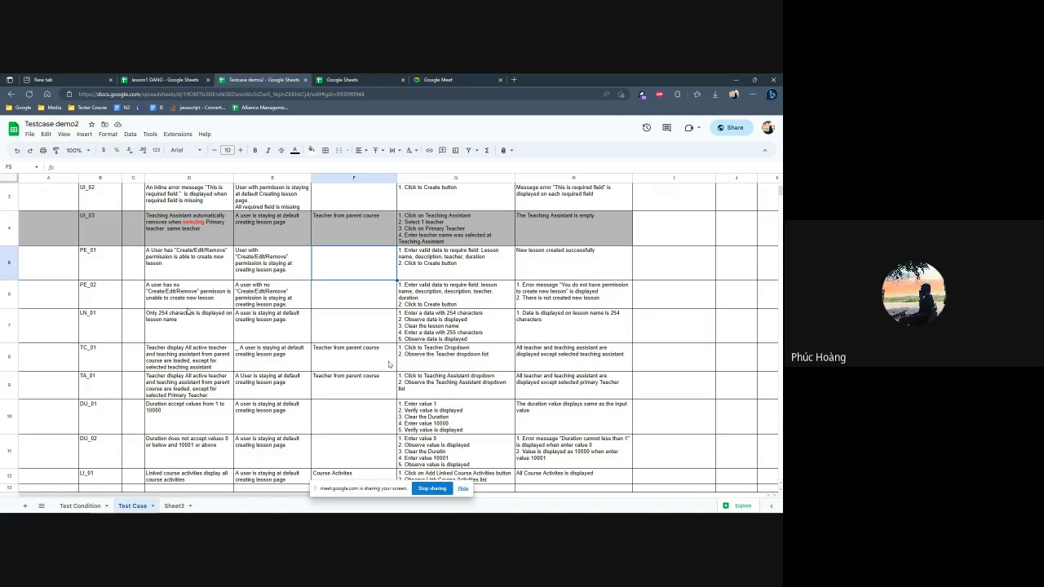
pyautogui.scroll(-1, 389, 364)
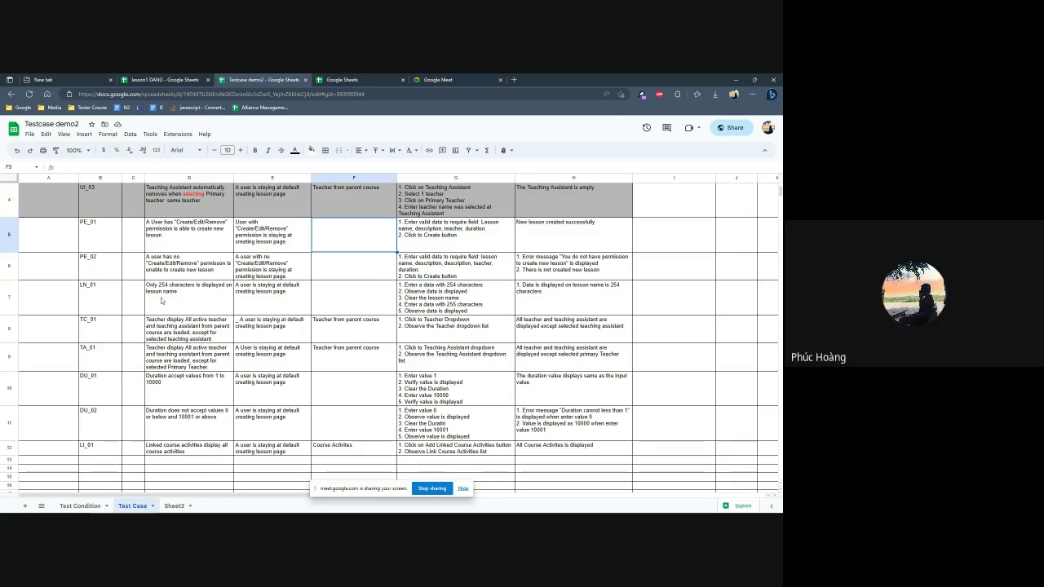
pyautogui.moveTo(163, 298); pyautogui.dragTo(559, 307)
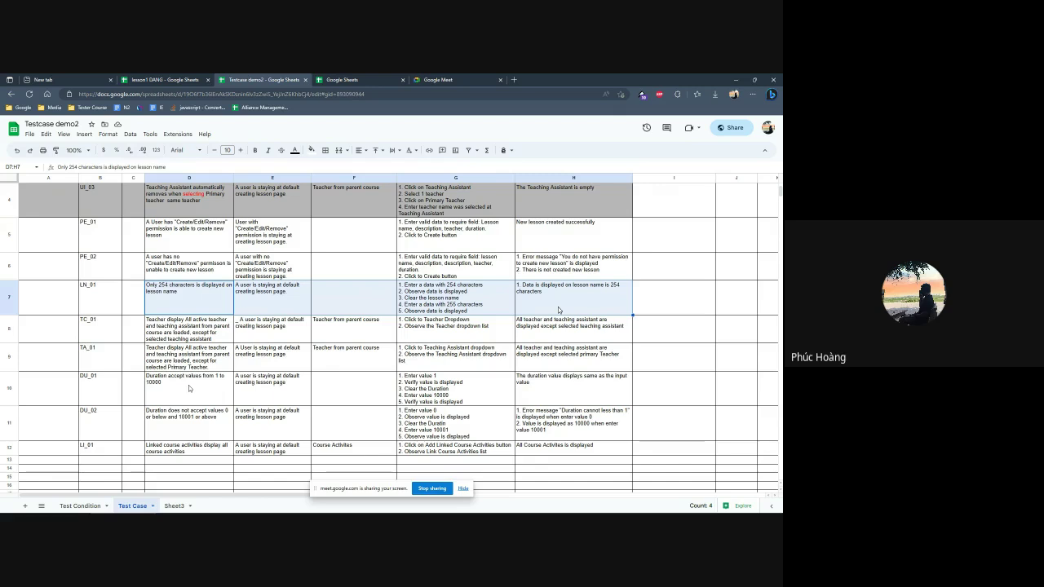
pyautogui.moveTo(188, 388); pyautogui.dragTo(550, 382)
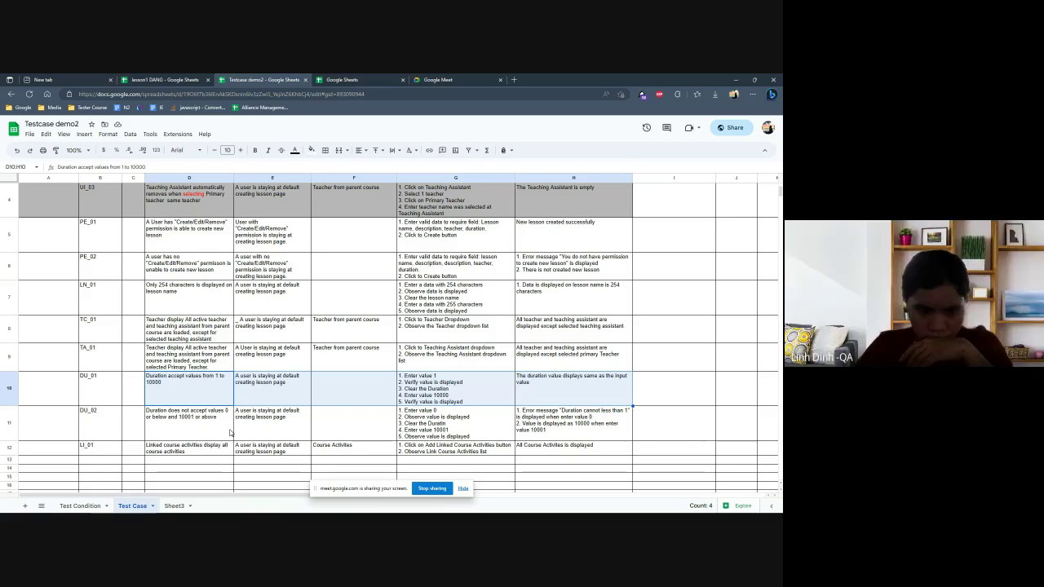
pyautogui.click(230, 433)
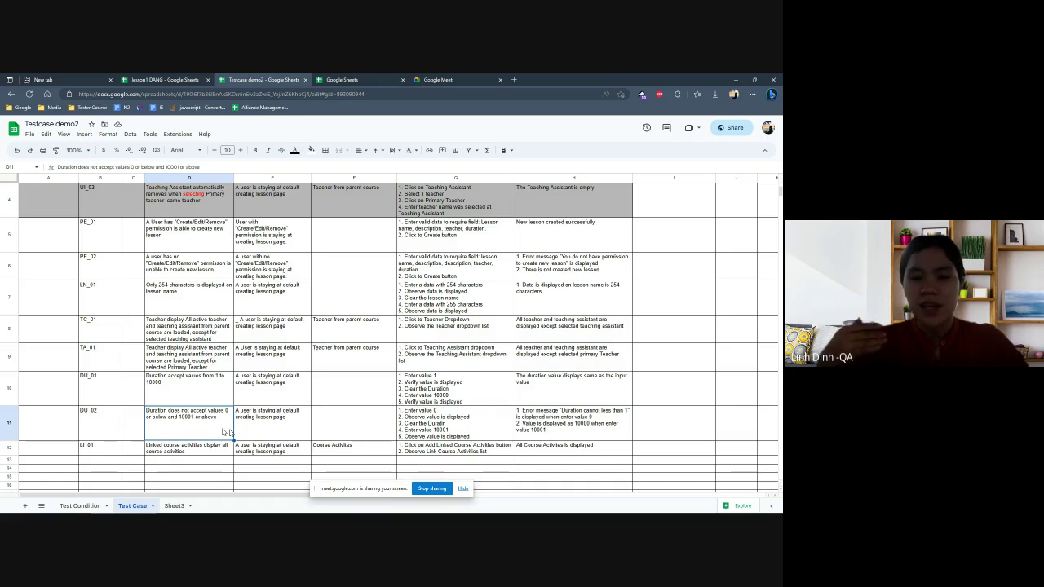
# Select the DU_01 and DU_02 rows from Condition name through Actual Result.
pyautogui.press('Up')
pyautogui.press('Home')
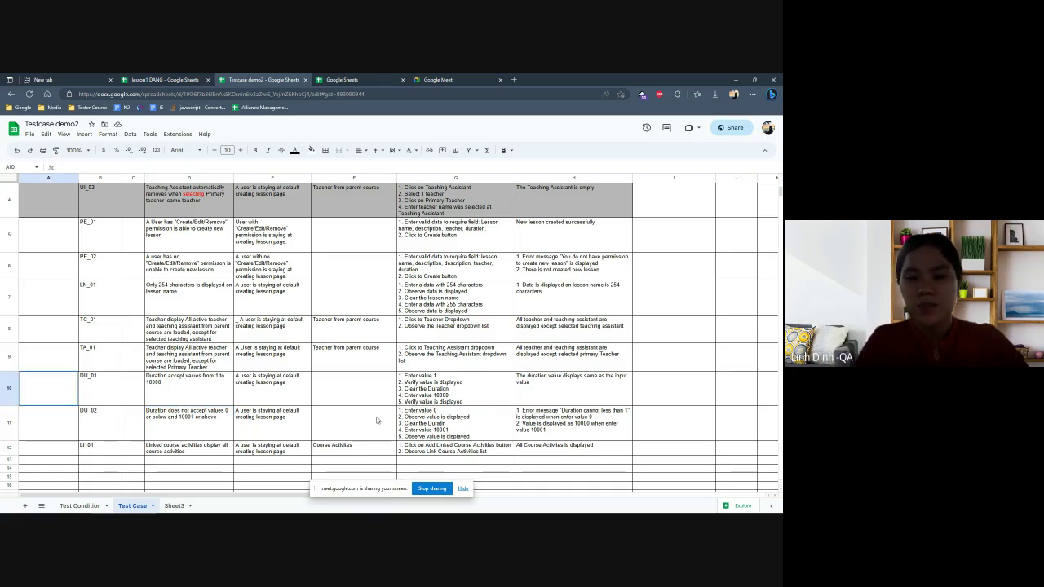
pyautogui.keyDown('shift'); pyautogui.click(457, 424); pyautogui.keyUp('shift')
pyautogui.keyDown('shift'); pyautogui.click(640, 428); pyautogui.keyUp('shift')
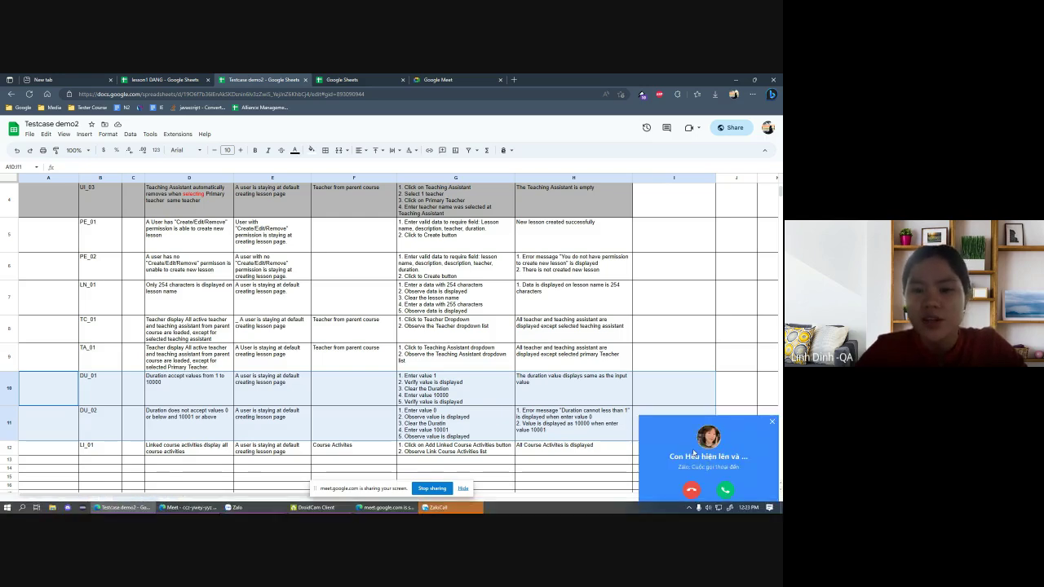
# Decline the incoming call and review the LI_01 linked course activities test case through its expected result.
pyautogui.click(689, 488)
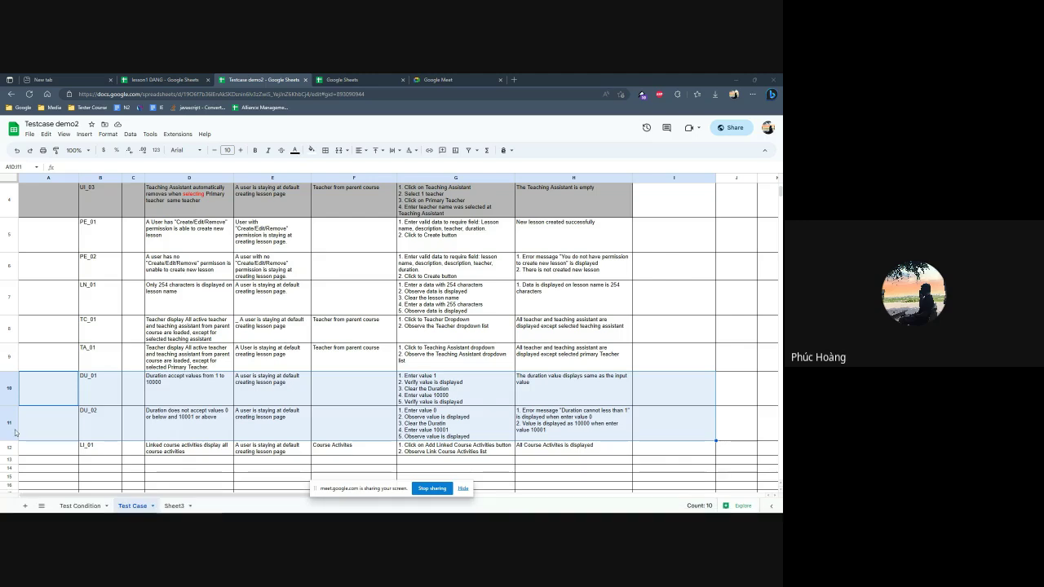
pyautogui.moveTo(33, 445); pyautogui.dragTo(566, 451)
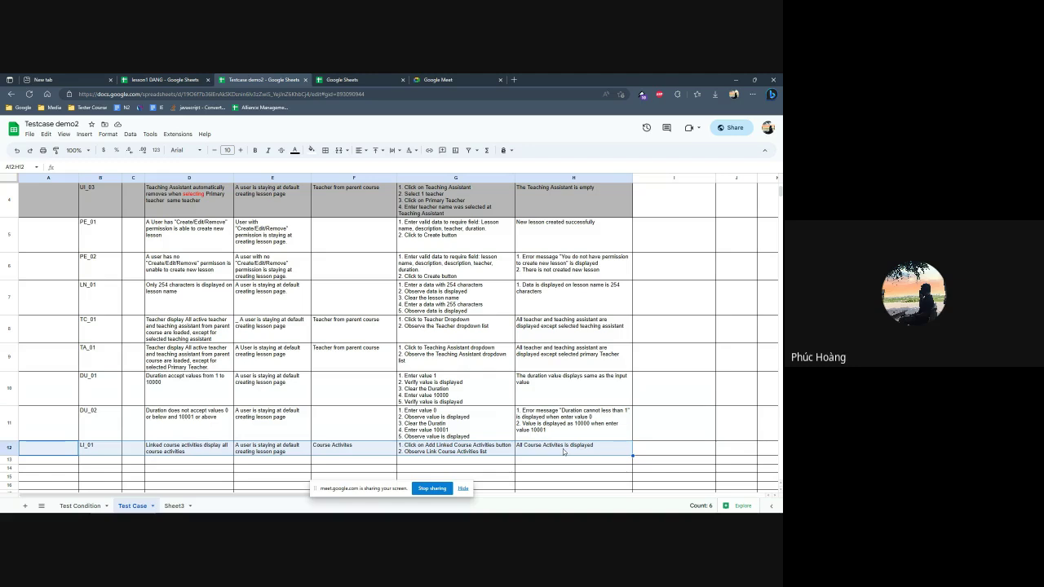
pyautogui.click(625, 447)
pyautogui.scroll(-1, 301, 424)
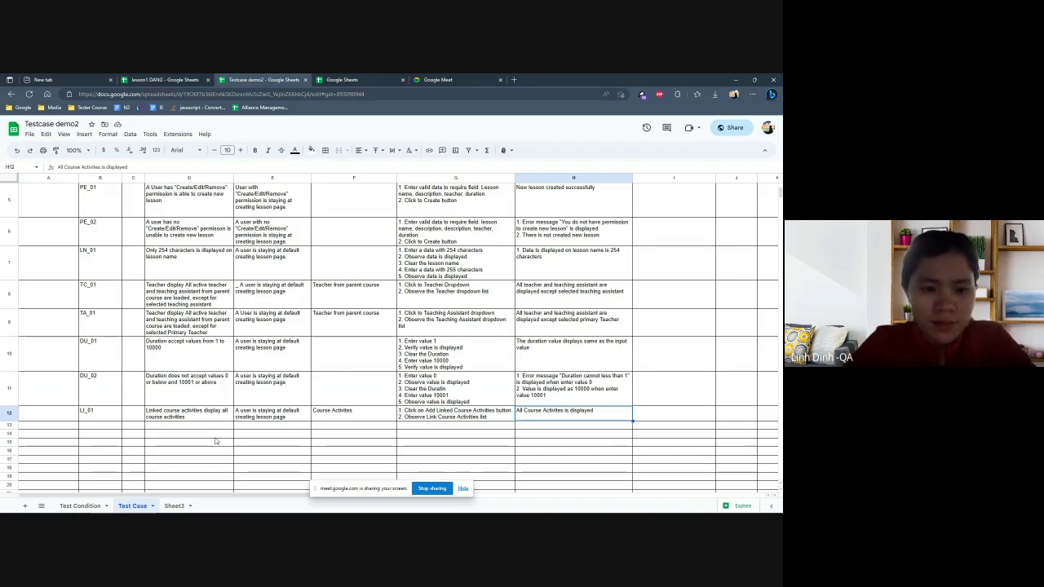
pyautogui.scroll(1, 220, 435)
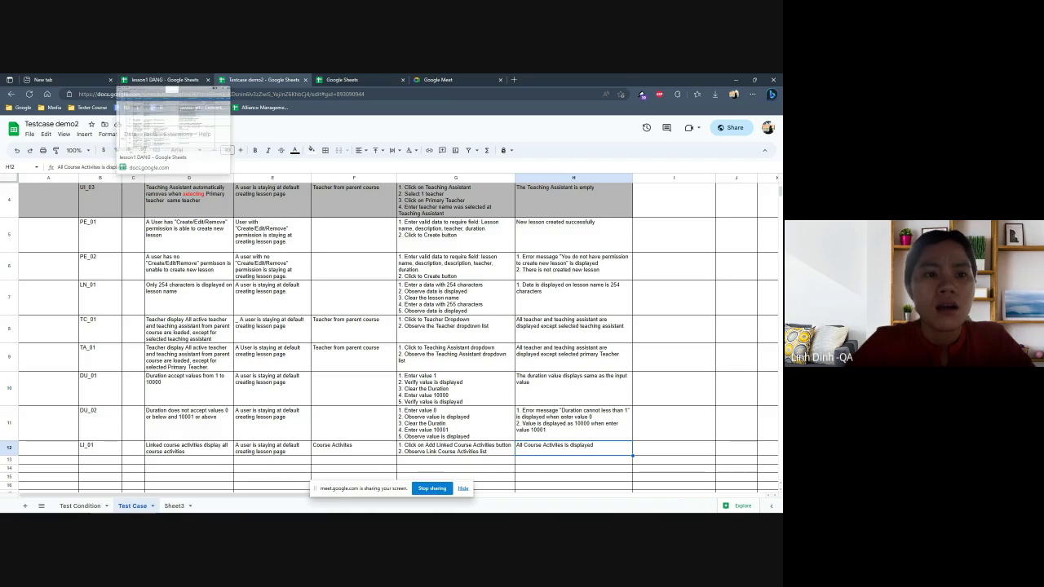
# Switch to the lesson1 DANG spreadsheet and open test2.jpg and test1.jpg from its Test Condition sheet.
pyautogui.click(166, 80)
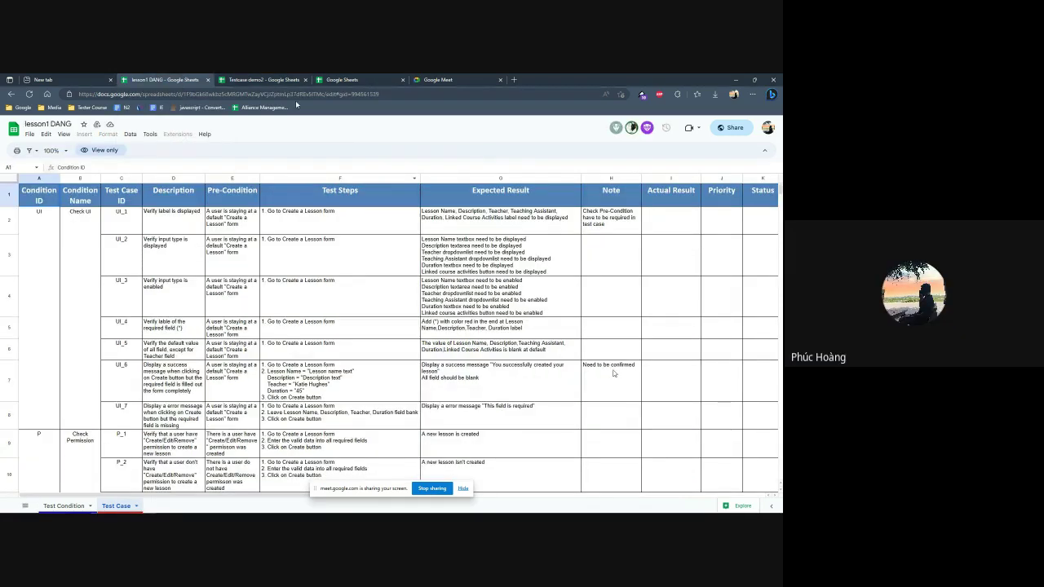
pyautogui.hotkey('ctrl', 'pageup')
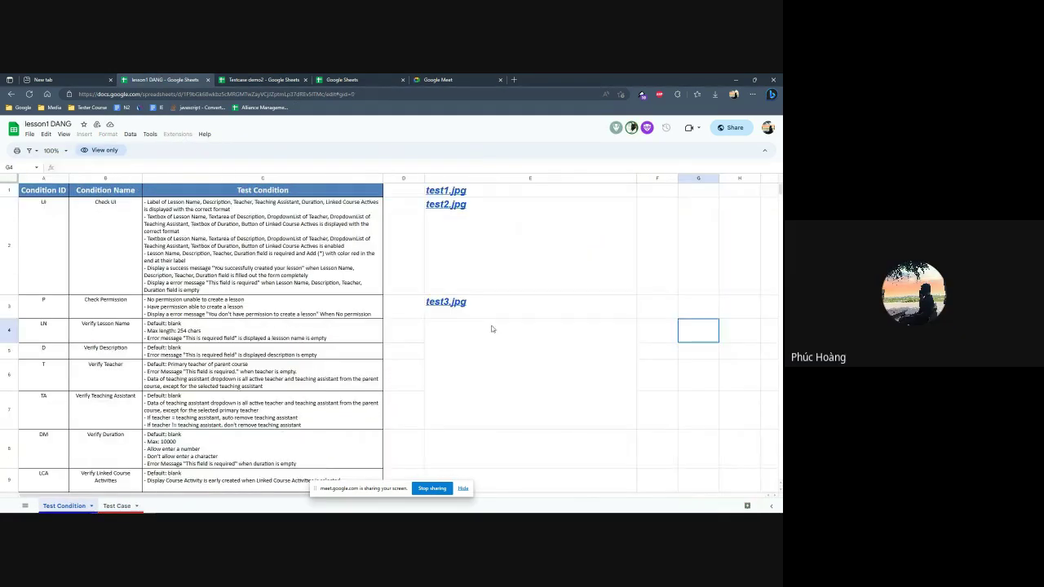
pyautogui.click(447, 302)
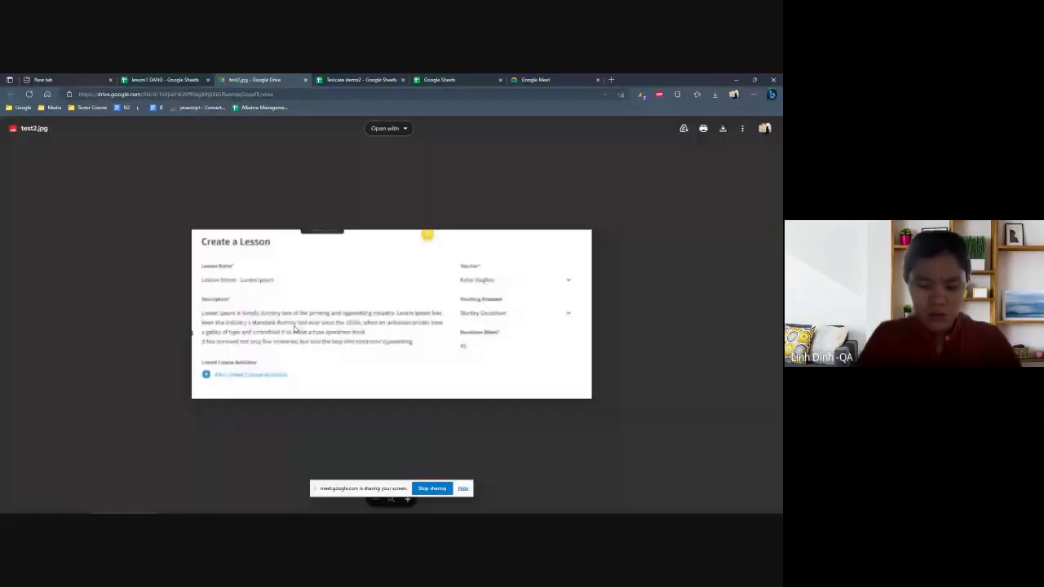
pyautogui.hotkey('ctrl', 'shift', 'Tab')
pyautogui.click(440, 184)
pyautogui.click(457, 204)
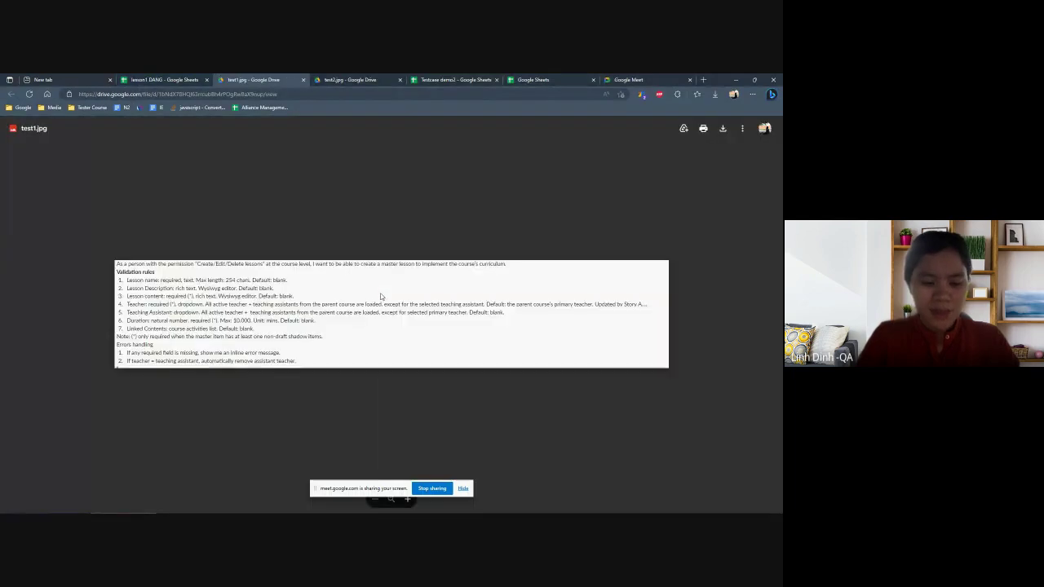
# Enlarge test1.jpg and read its validation rules and error-handling requirements for creating a lesson.
pyautogui.click(380, 297)
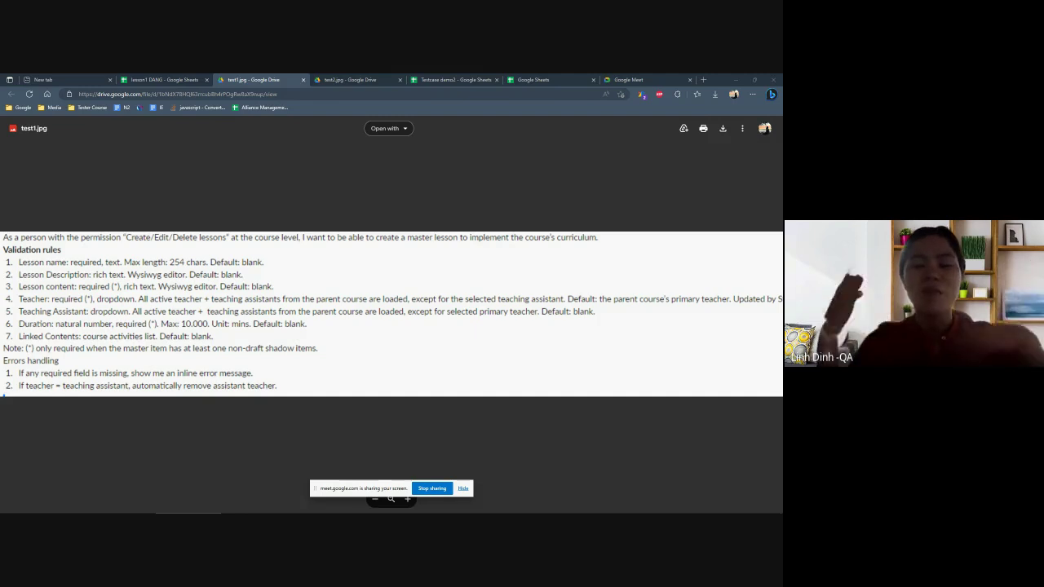
pyautogui.hotkey('ctrl', 'shift', '/')
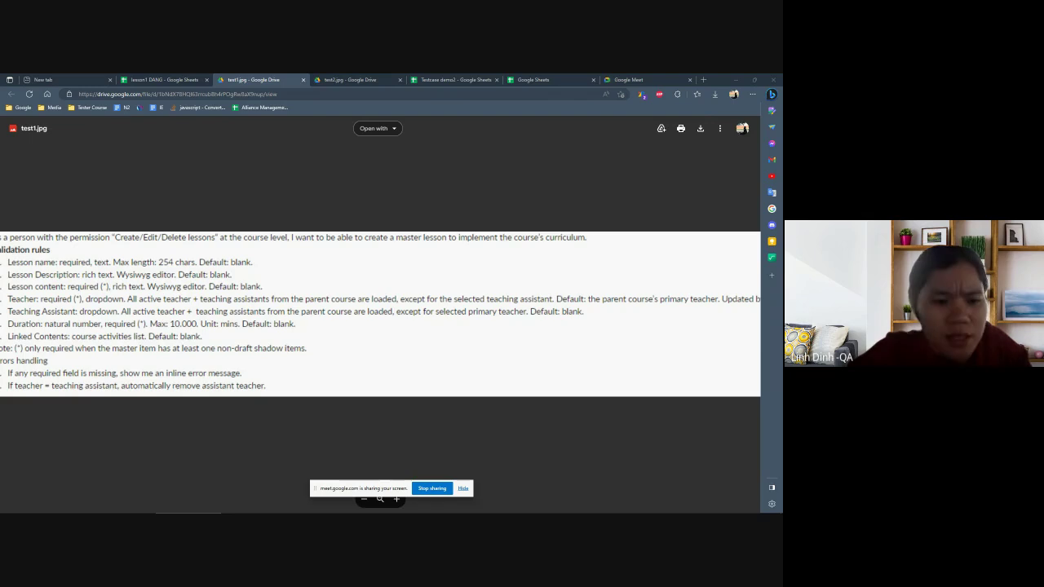
pyautogui.hotkey('ctrl', 'shift', '/')
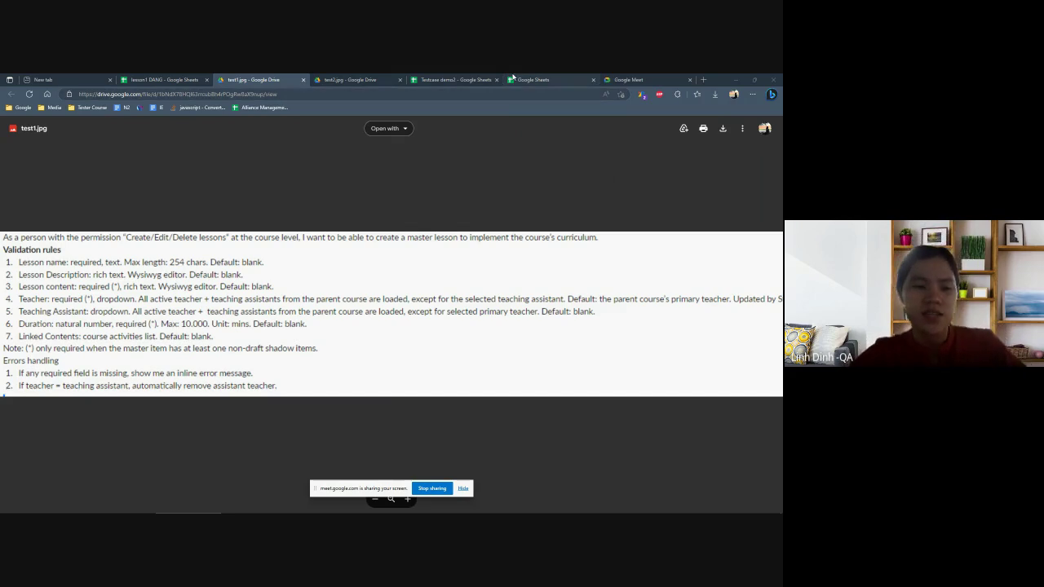
pyautogui.moveTo(482, 76)
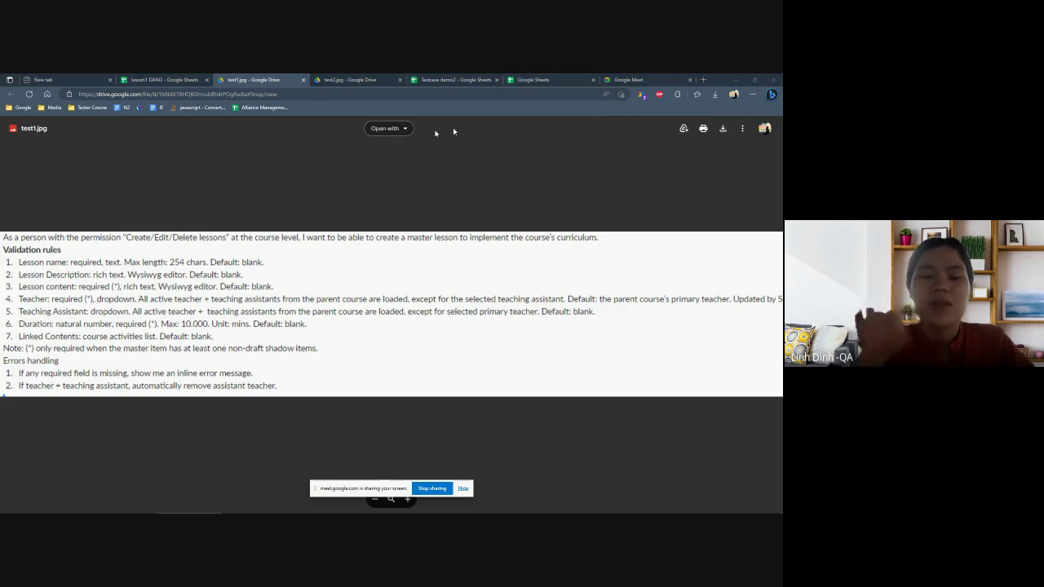
# View the Create a Lesson form in test2.jpg and end the current screen sharing.
pyautogui.click(335, 79)
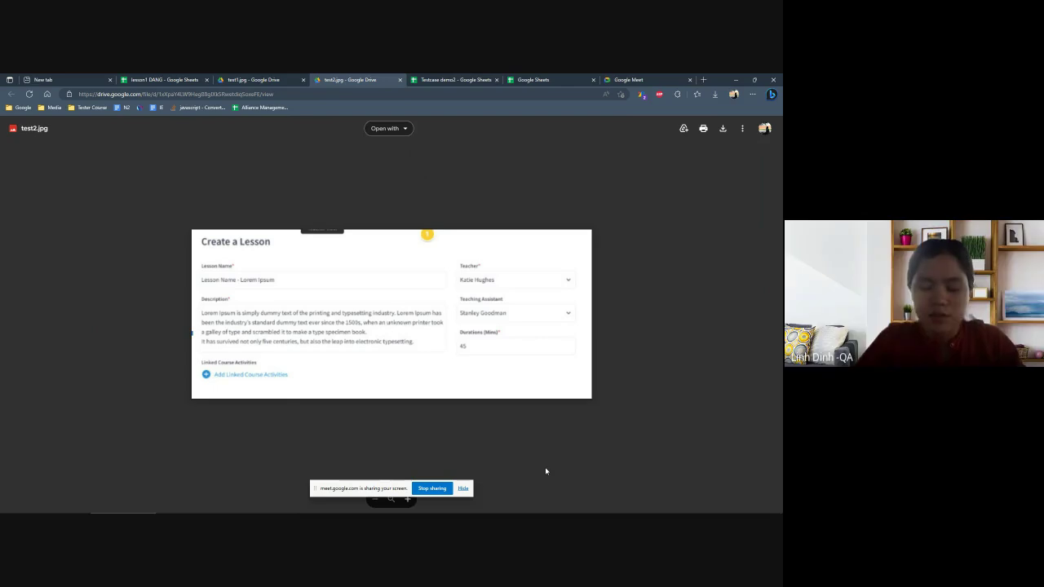
pyautogui.click(431, 488)
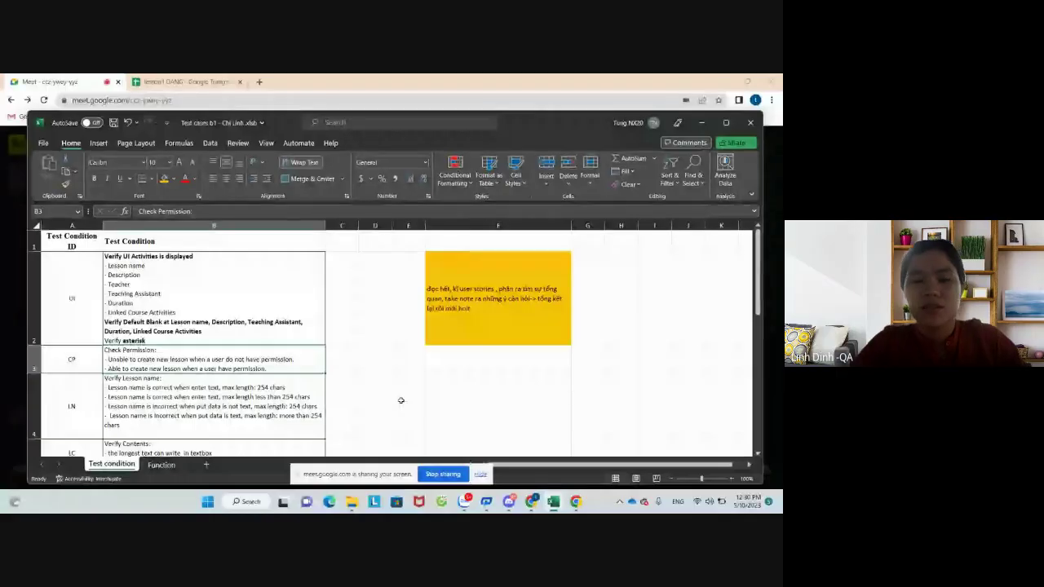
# Dismiss the infinite-mirror warning in the Meet call and bring the Test cases b1 Excel workbook back, maximized.
pyautogui.click(400, 400)
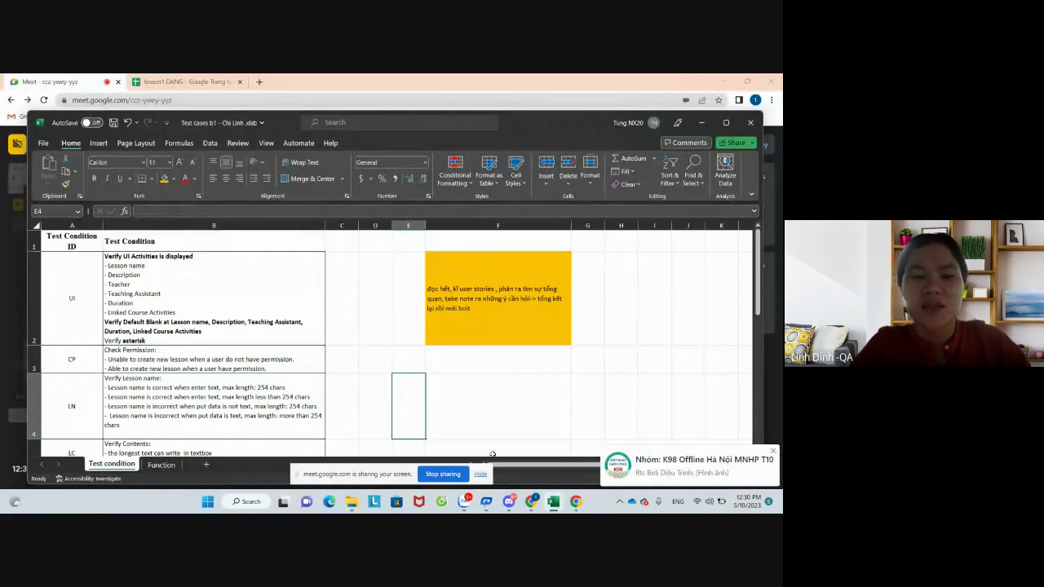
pyautogui.moveTo(553, 501)
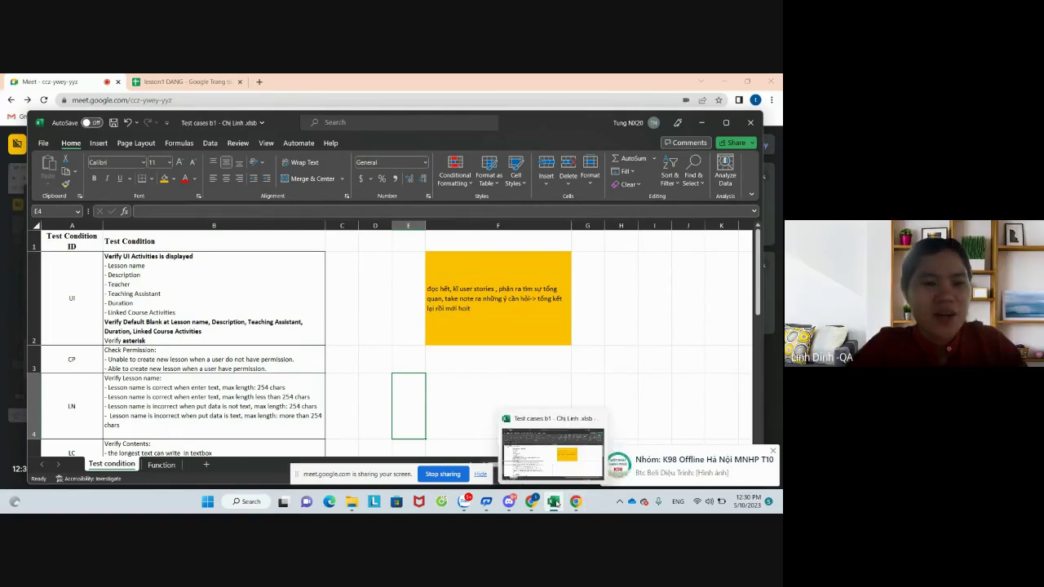
pyautogui.click(570, 471)
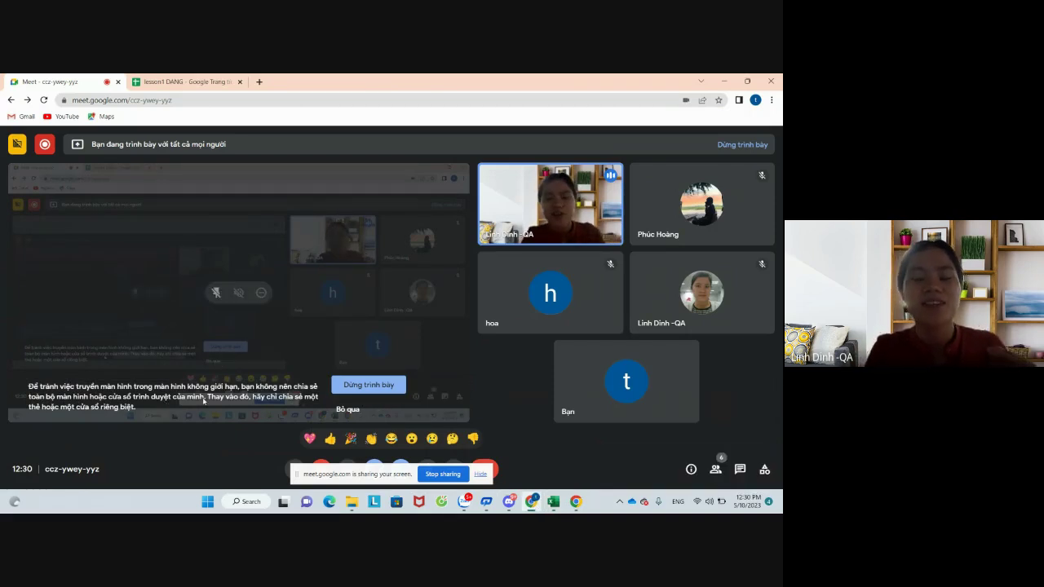
pyautogui.click(348, 409)
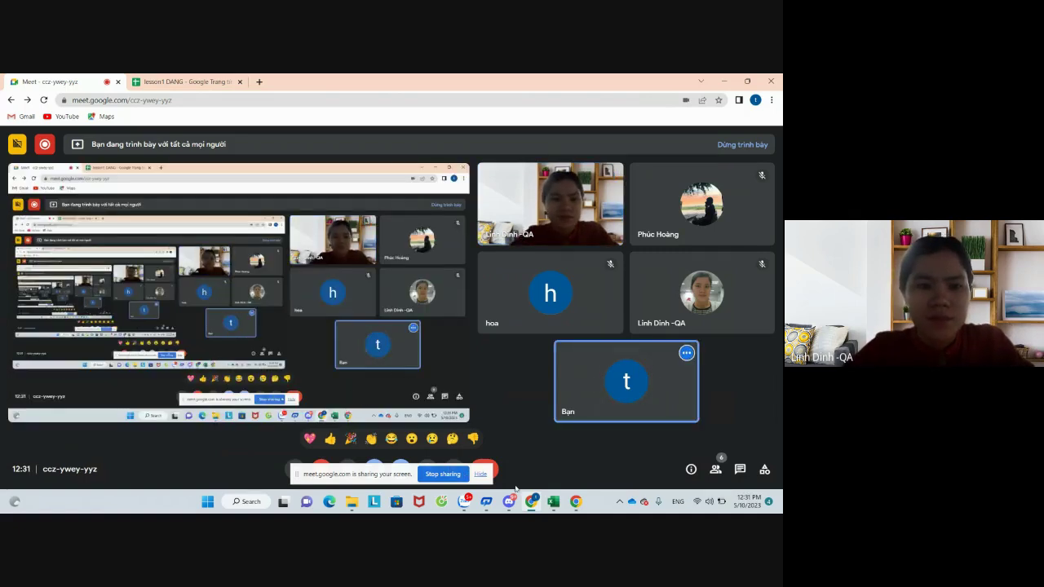
pyautogui.click(553, 503)
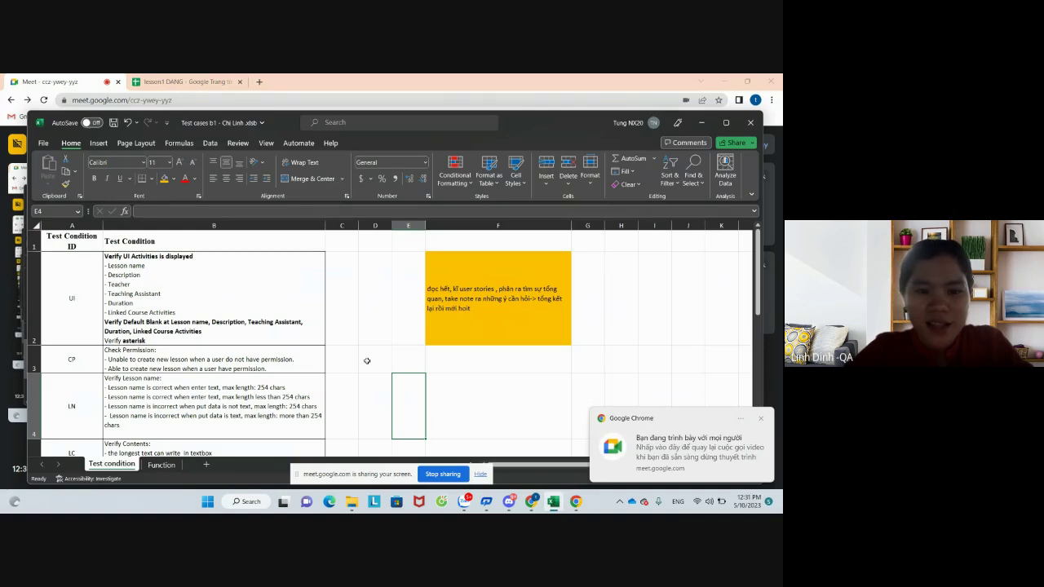
pyautogui.press('super+Up')
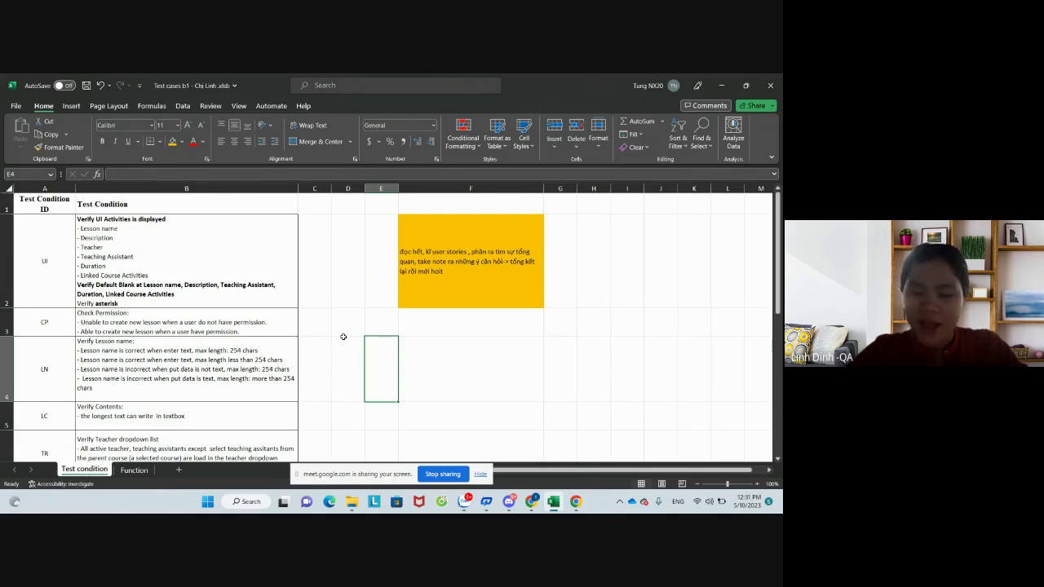
# Enter the note "phải Làm test condition chỉnh chu" in cell F3, below the orange note.
pyautogui.click(440, 330)
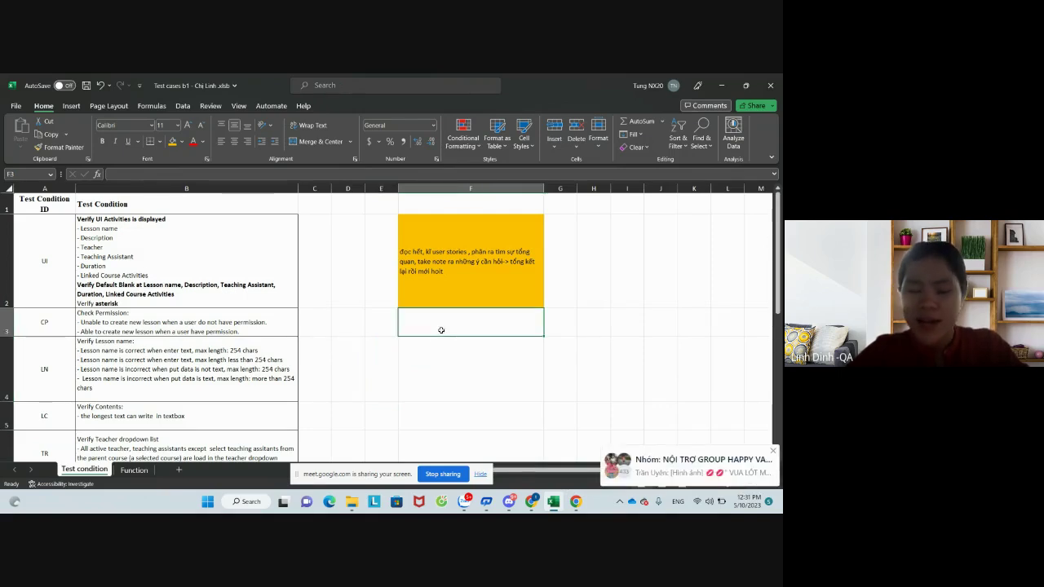
pyautogui.write('Làm te')
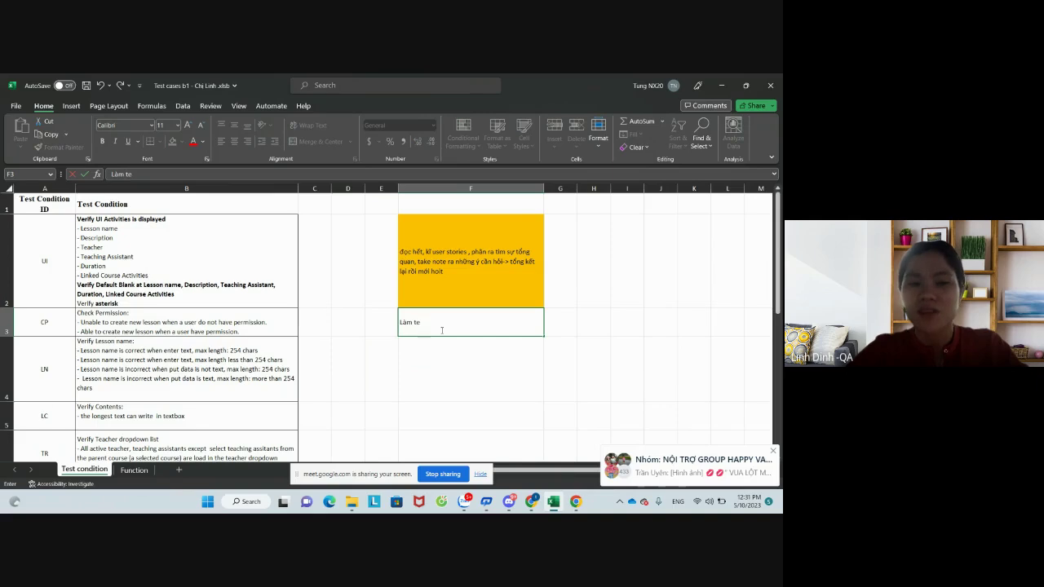
pyautogui.write('st cond')
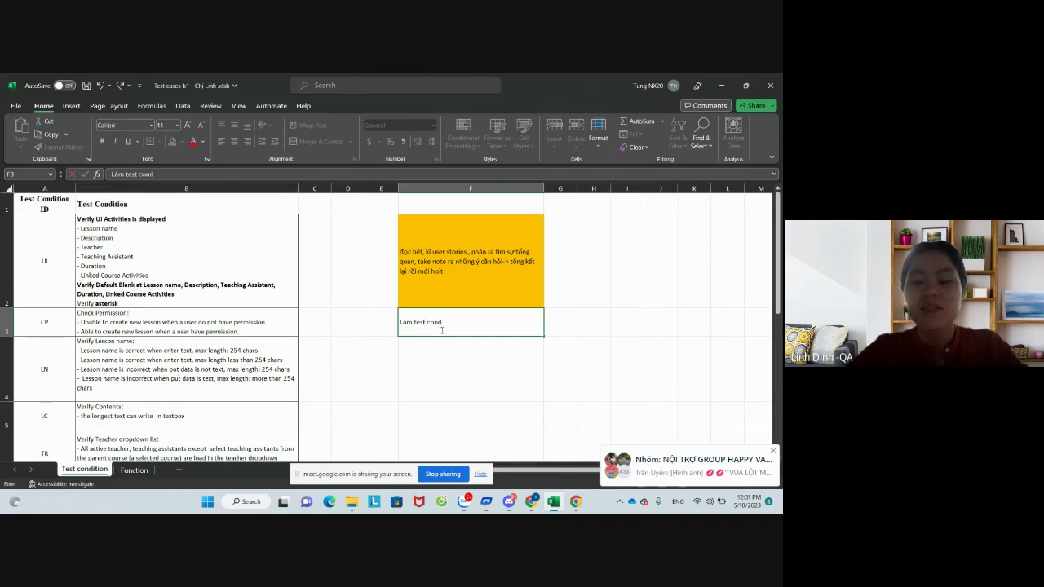
pyautogui.write('itio')
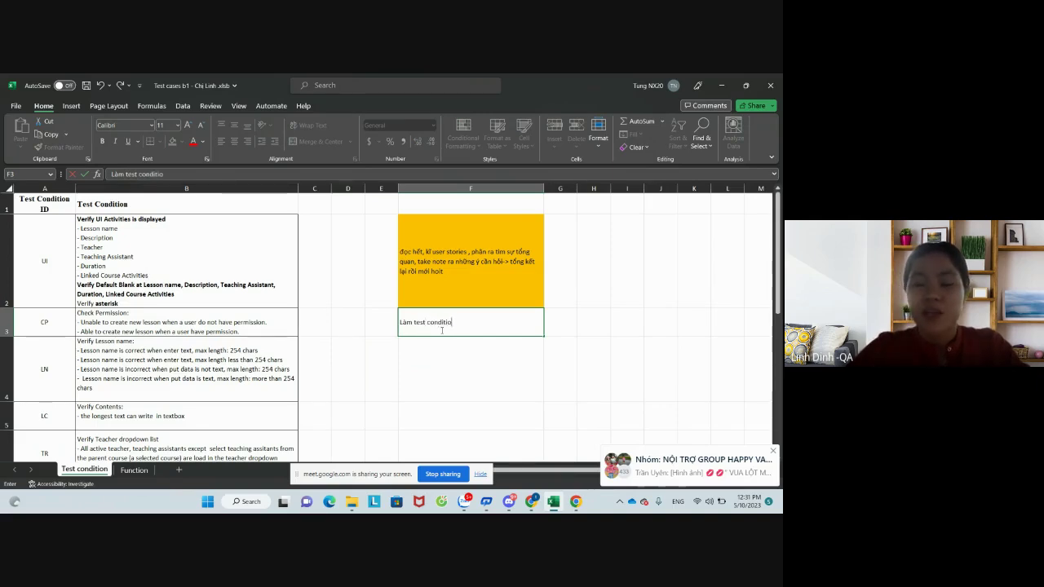
pyautogui.write('n chinhr chu')
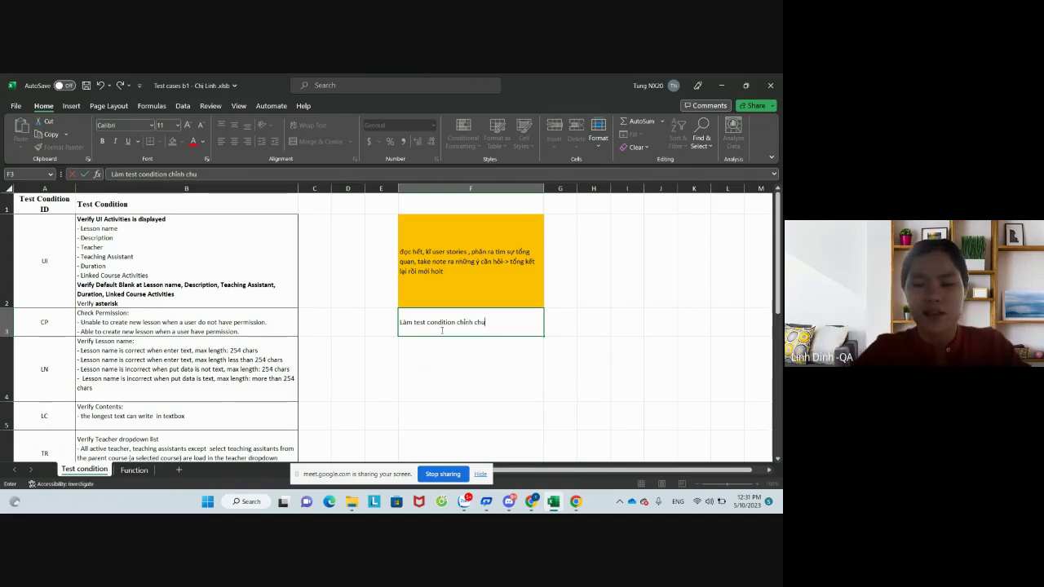
pyautogui.click(400, 322)
pyautogui.write('phai')
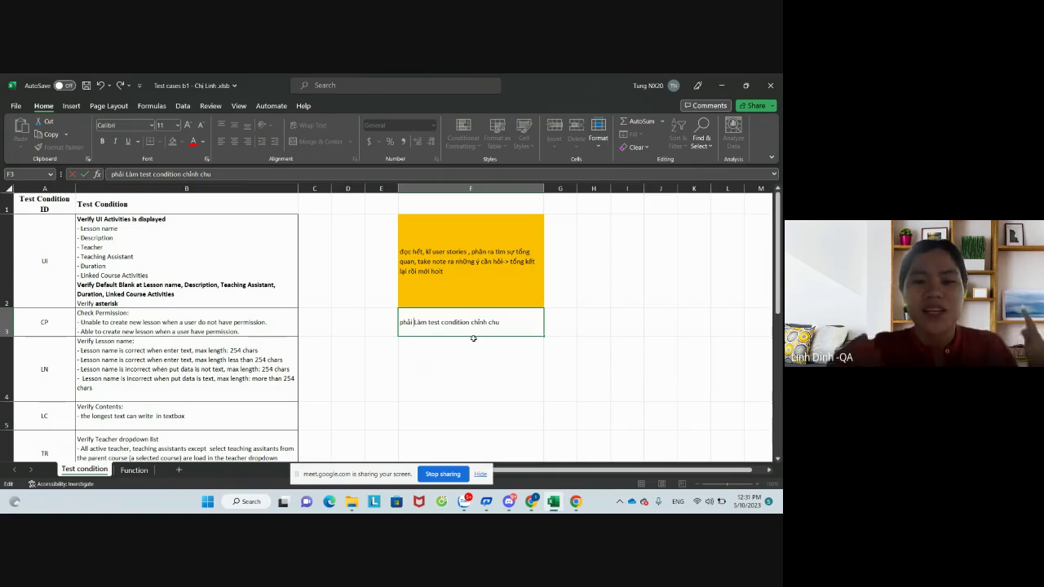
pyautogui.press('Return')
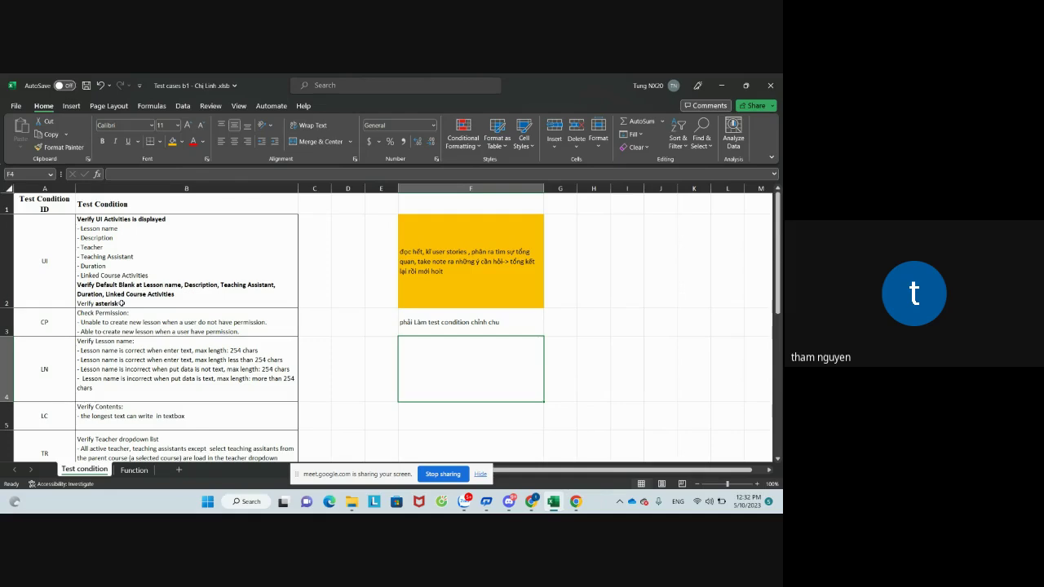
# Insert "red" before "asterisk" in the last line of the UI test condition.
pyautogui.doubleClick(97, 303)
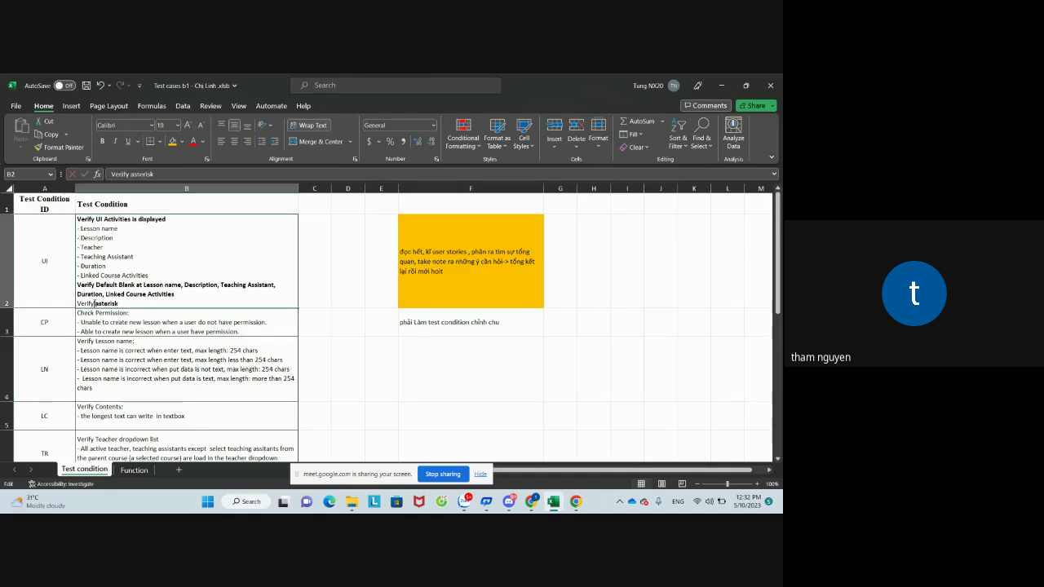
pyautogui.write('r')
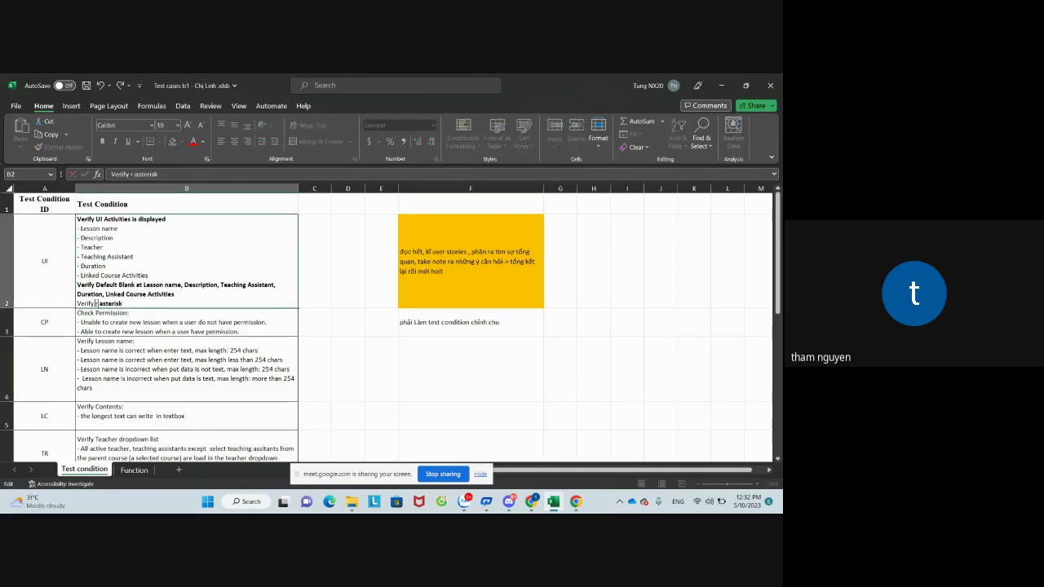
pyautogui.write('ed')
pyautogui.click(142, 313)
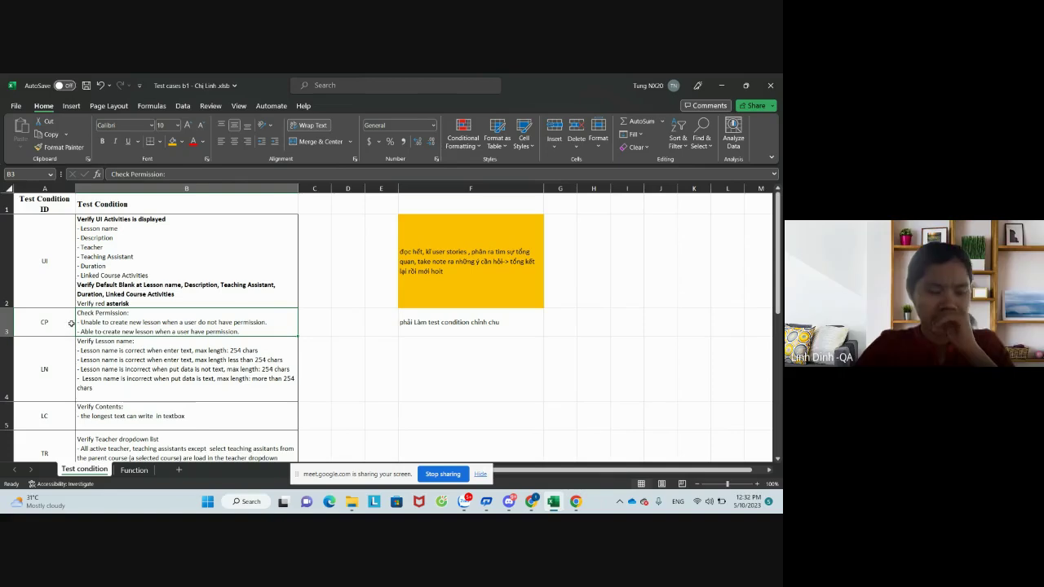
# Examine the LN lesson name conditions, highlighting "not text" in the condition about incorrect data.
pyautogui.scroll(-1, 72, 324)
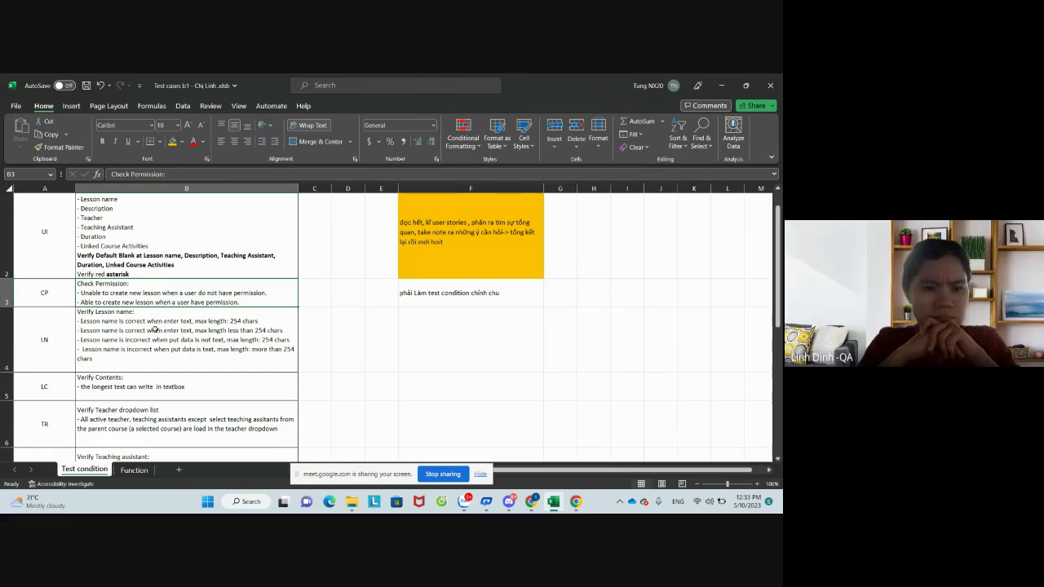
pyautogui.scroll(-1, 72, 324)
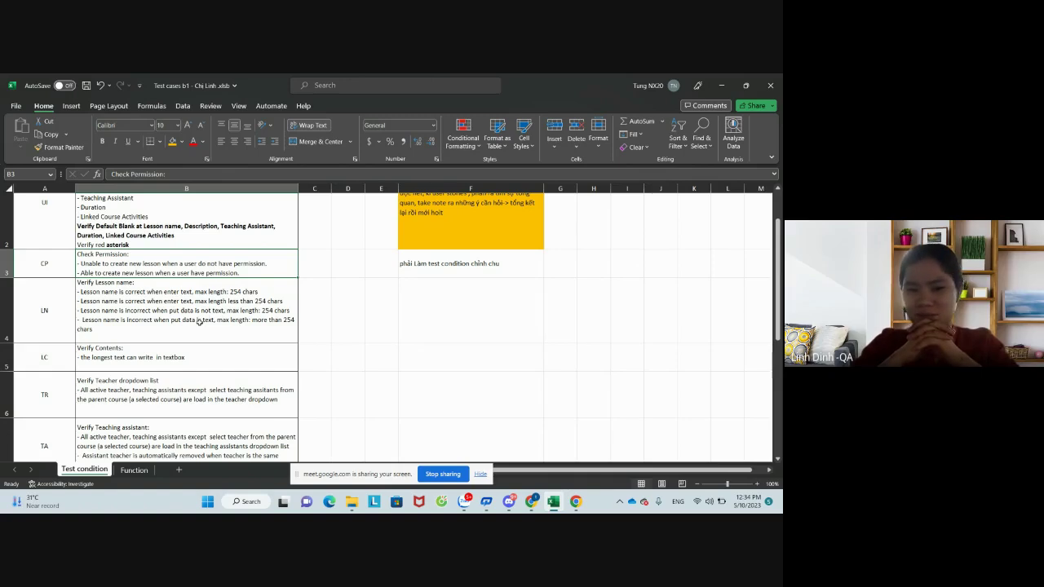
pyautogui.doubleClick(221, 311)
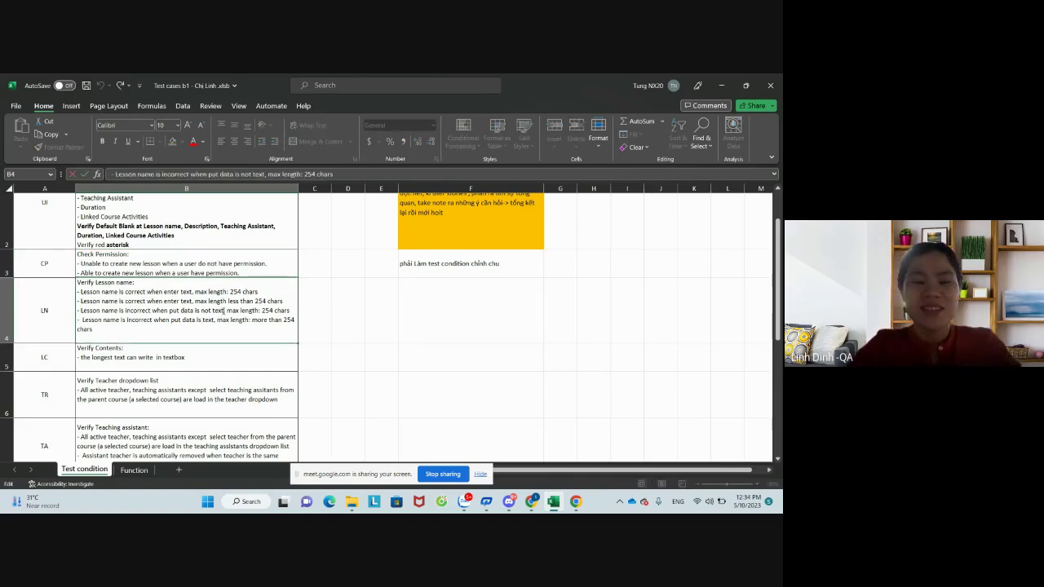
pyautogui.moveTo(225, 310); pyautogui.dragTo(200, 311)
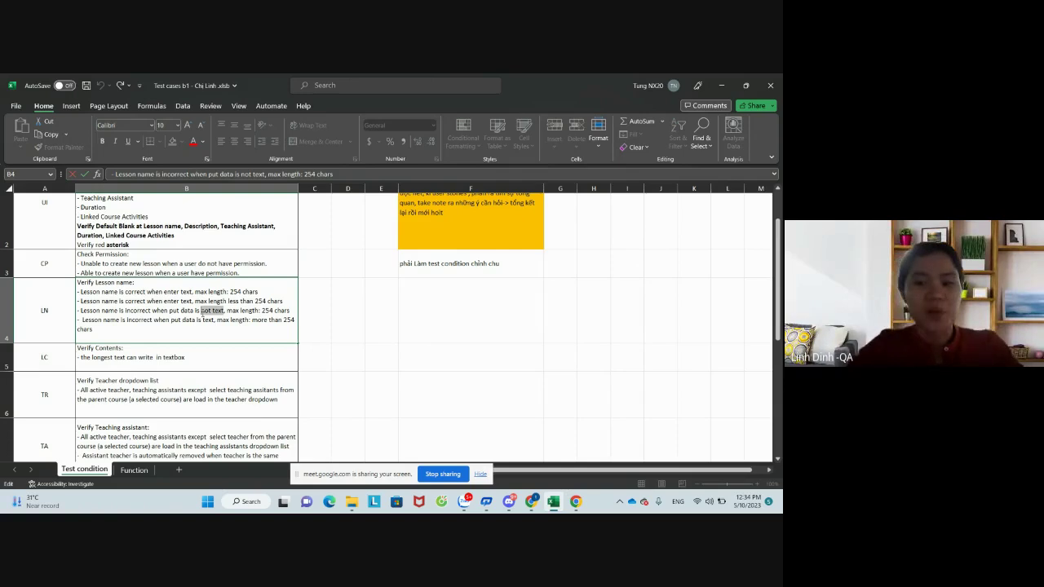
pyautogui.click(214, 323)
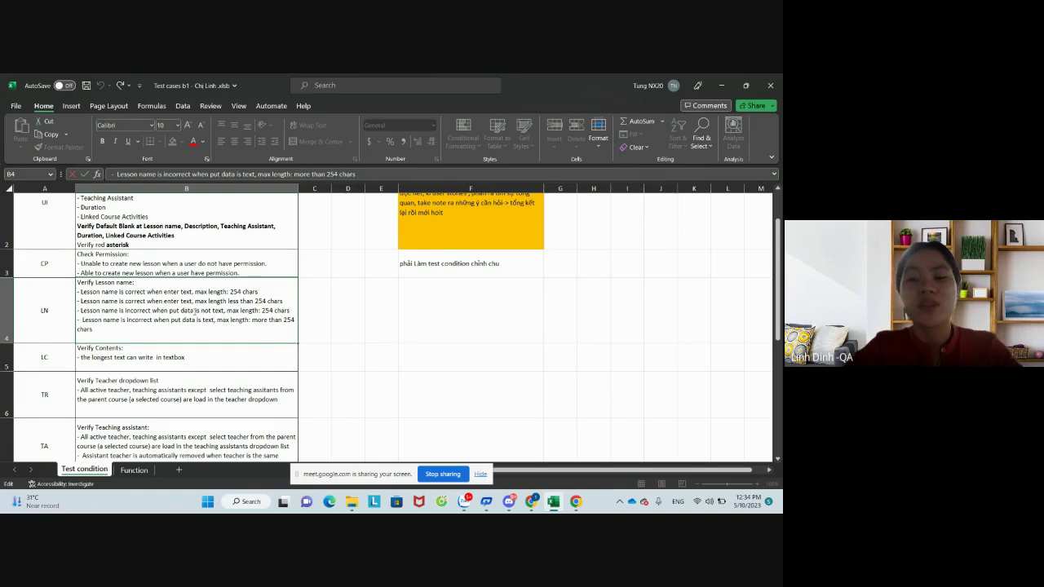
# Color the words "is not text," red in the incorrect-data line of the LN lesson name condition.
pyautogui.moveTo(194, 311); pyautogui.dragTo(227, 311)
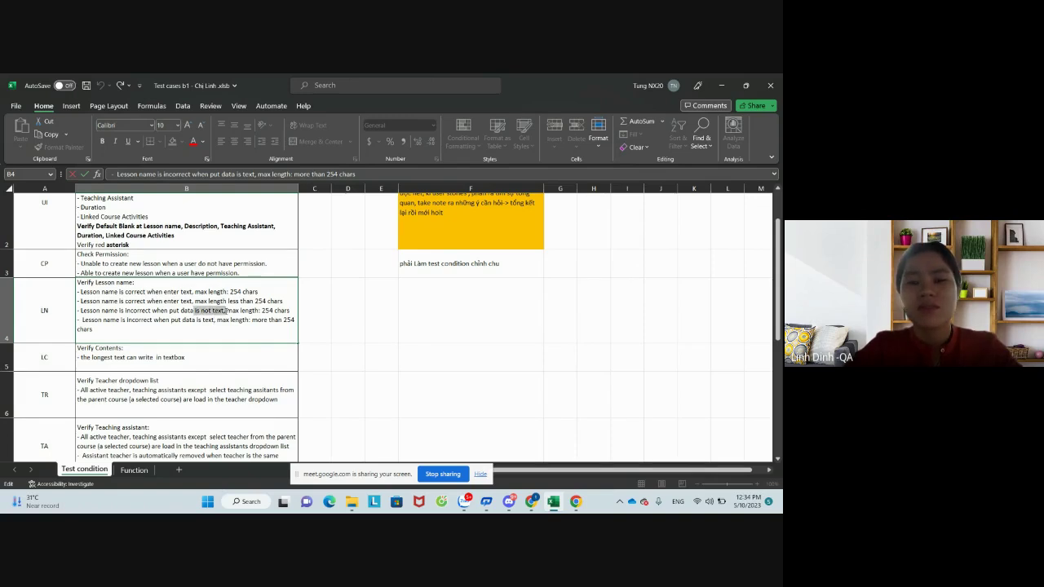
pyautogui.click(258, 295)
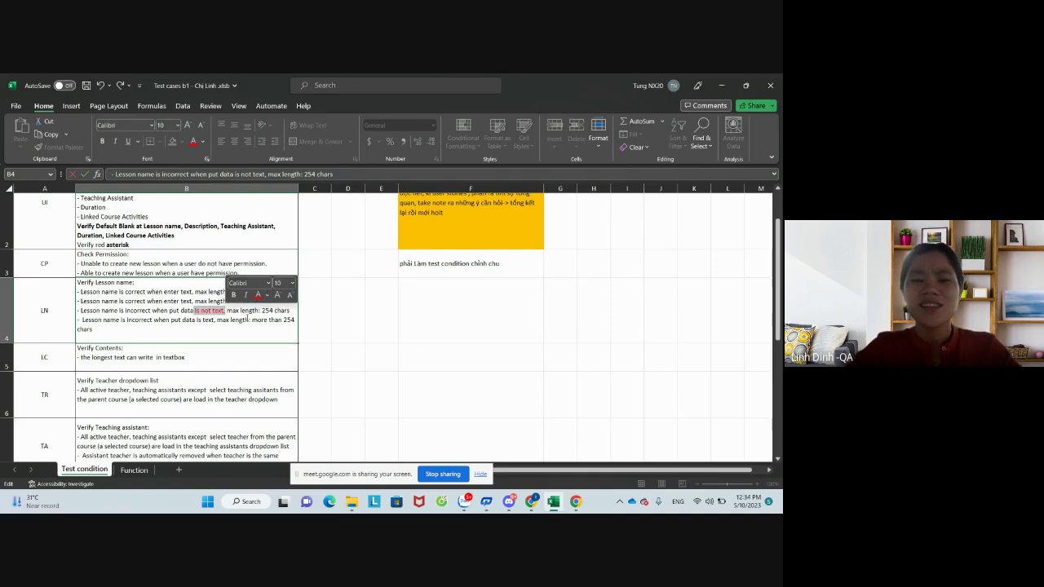
pyautogui.click(247, 318)
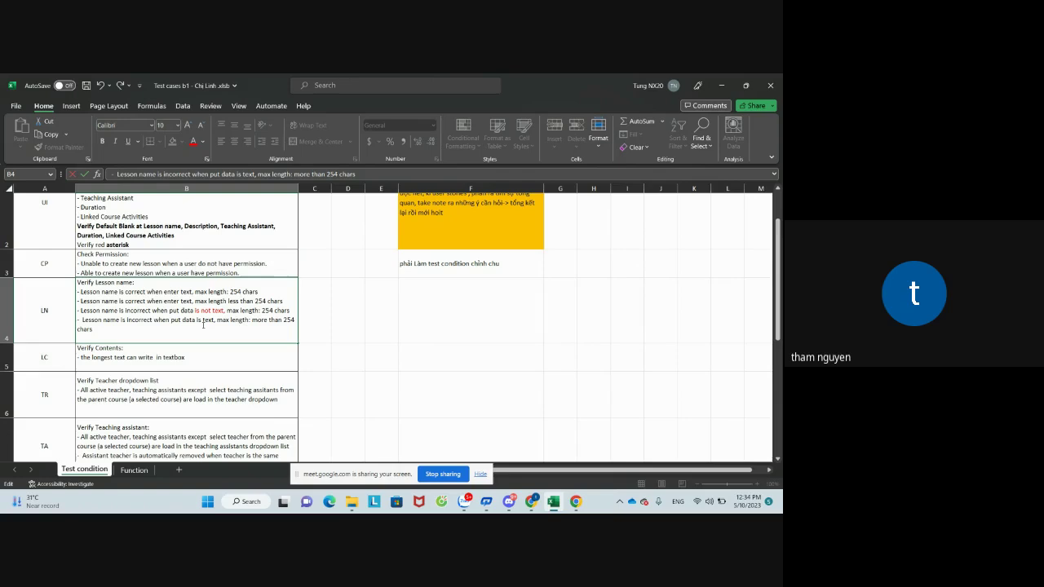
# Enter the note "text" in cell C4, beside the LN lesson name conditions.
pyautogui.click(317, 312)
pyautogui.write('te')
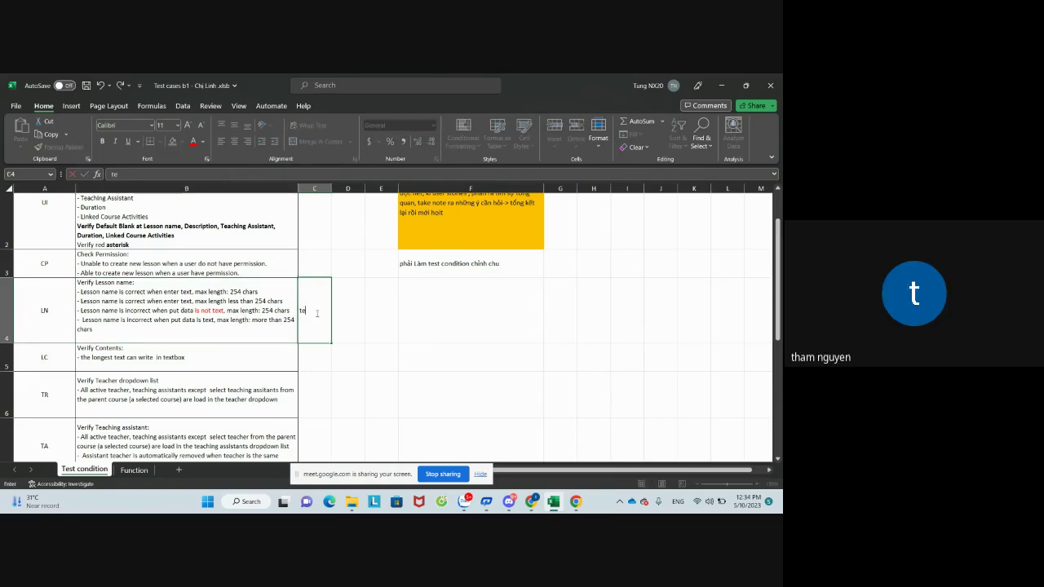
pyautogui.write('xt')
pyautogui.click(269, 335)
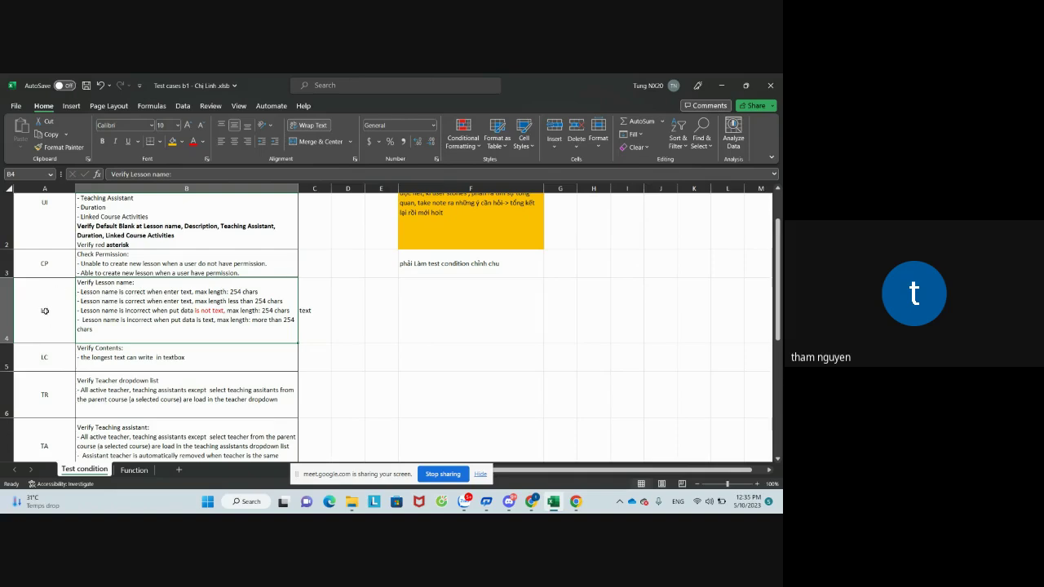
# Fill the Verify Contents condition in cell B5 with orange.
pyautogui.click(57, 362)
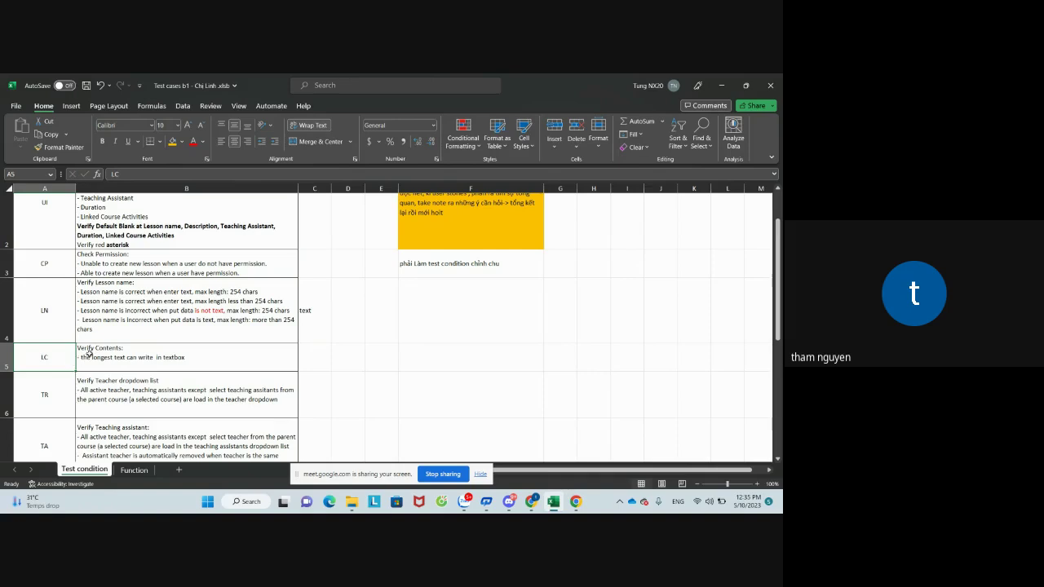
pyautogui.scroll(2, 99, 310)
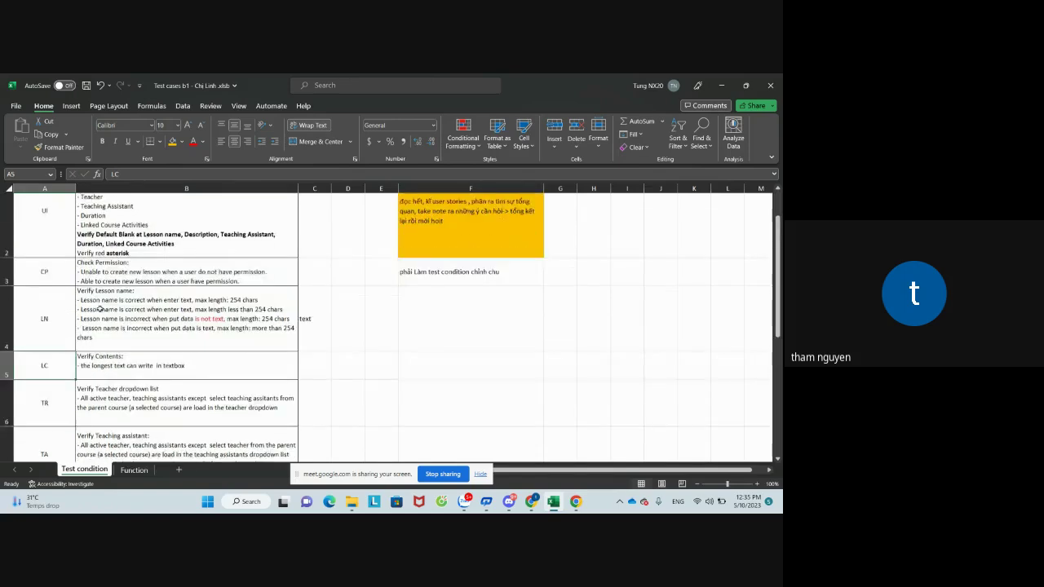
pyautogui.scroll(-3, 100, 309)
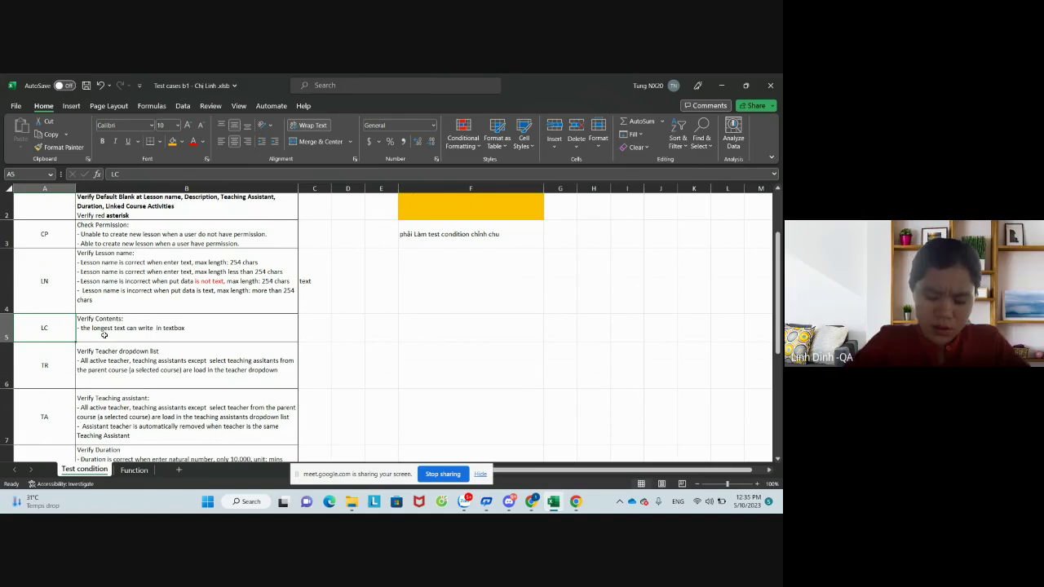
pyautogui.scroll(-1, 89, 326)
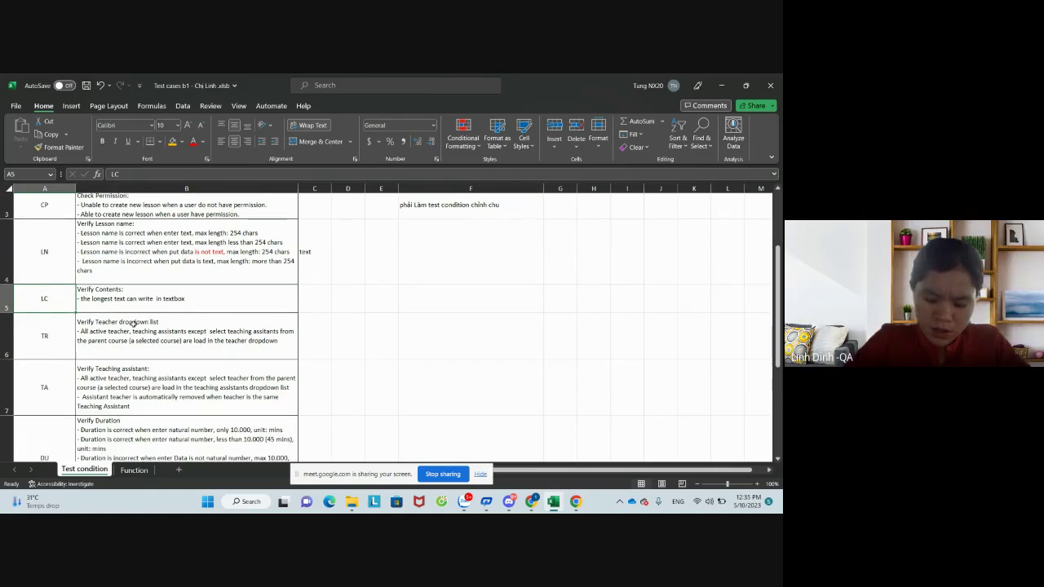
pyautogui.click(82, 302)
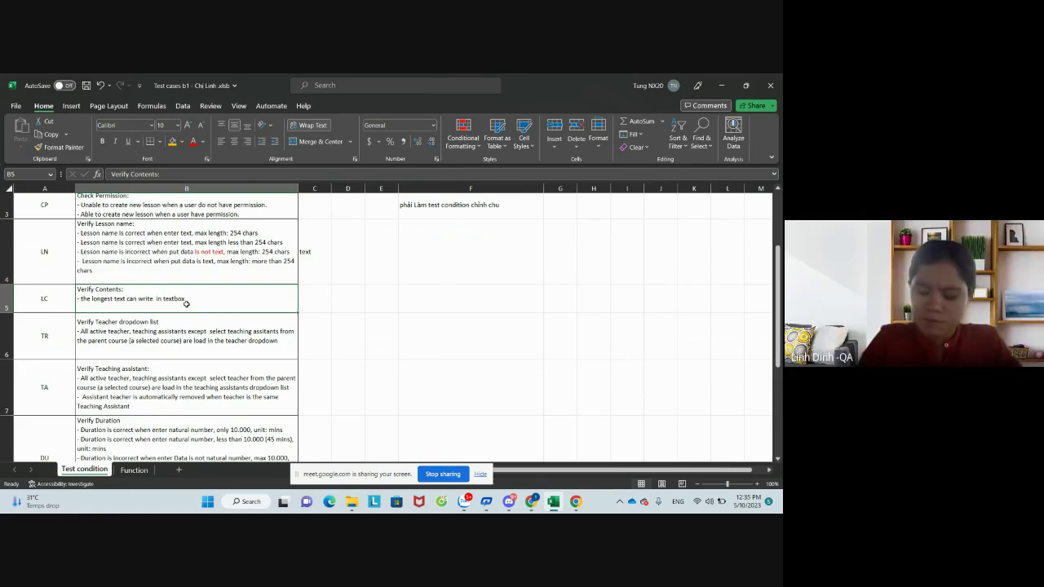
pyautogui.click(183, 143)
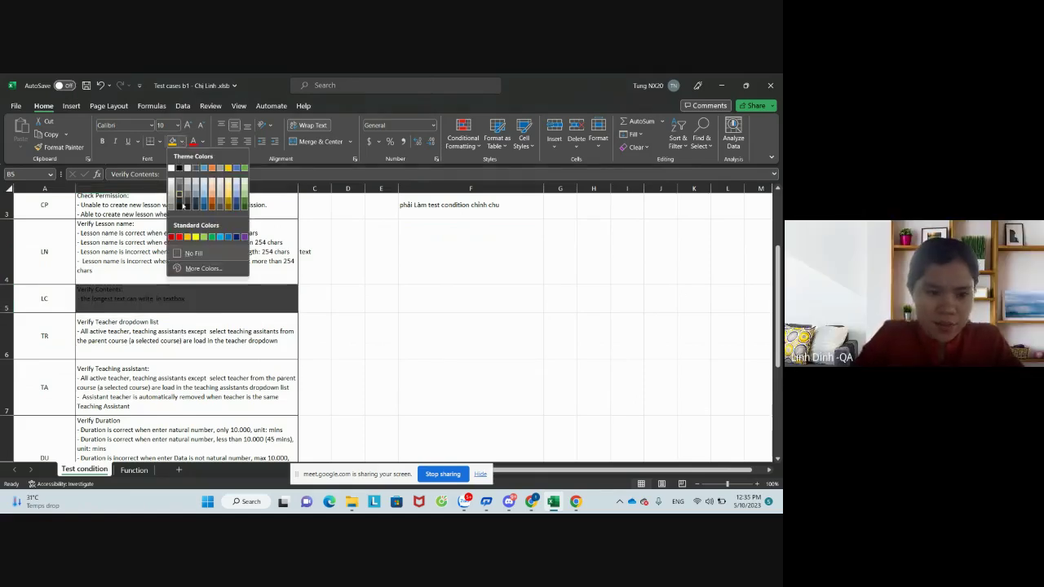
pyautogui.click(187, 236)
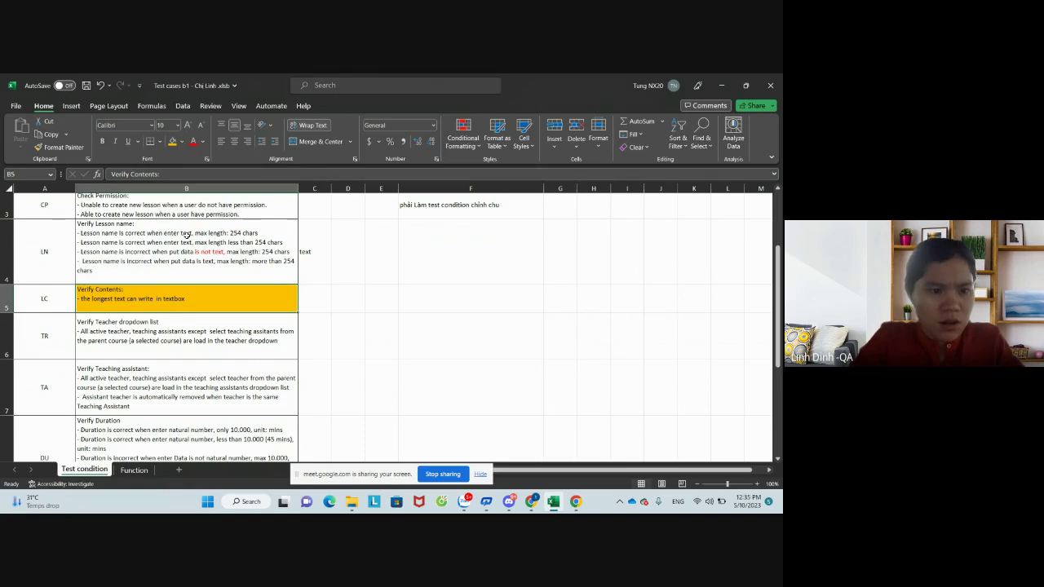
pyautogui.click(177, 324)
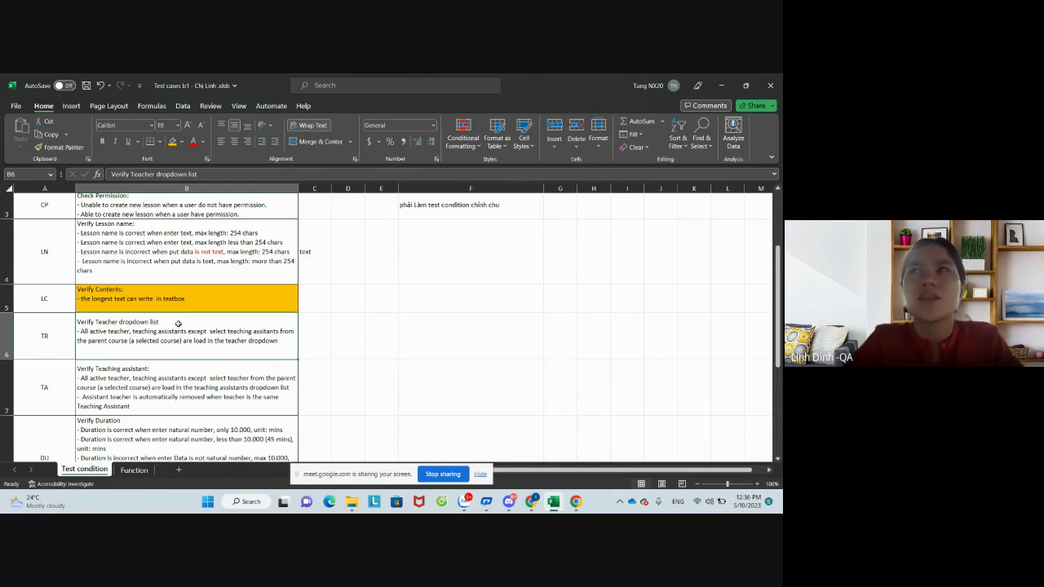
# Color the words "not natural number" red in the max 10.000 line of the Verify Duration condition.
pyautogui.doubleClick(31, 299)
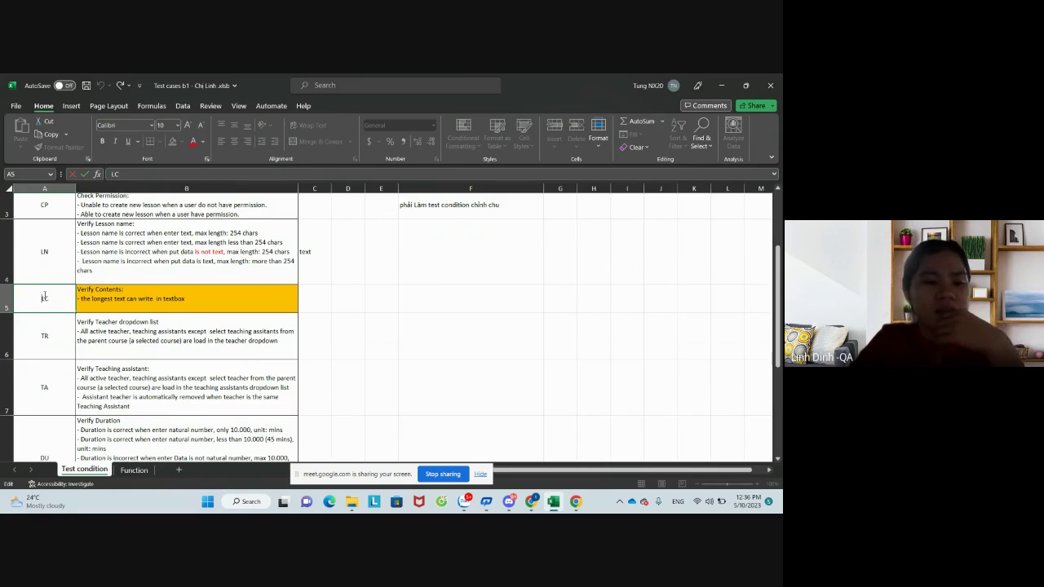
pyautogui.click(90, 333)
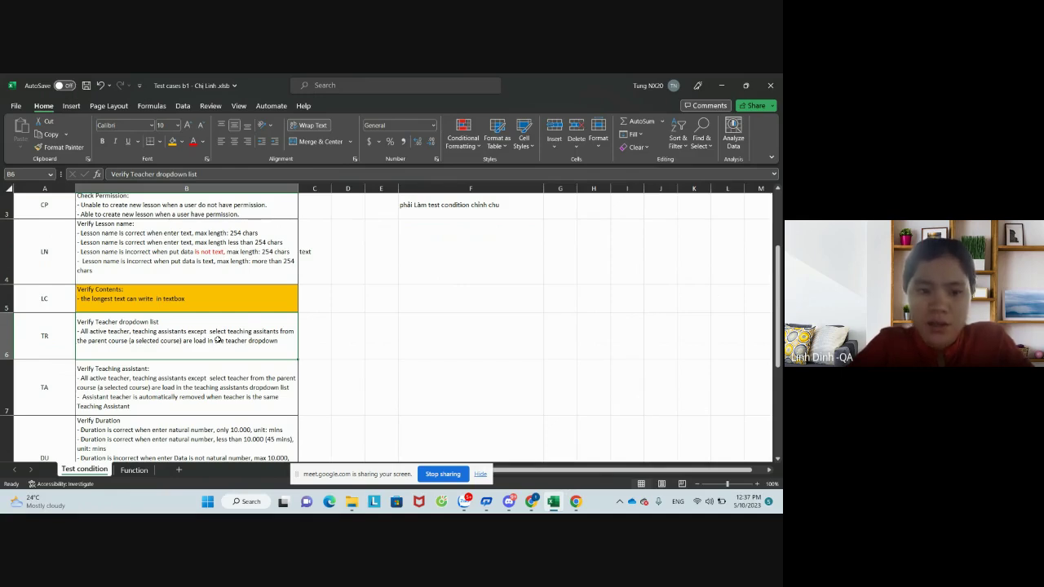
pyautogui.scroll(-2, 218, 340)
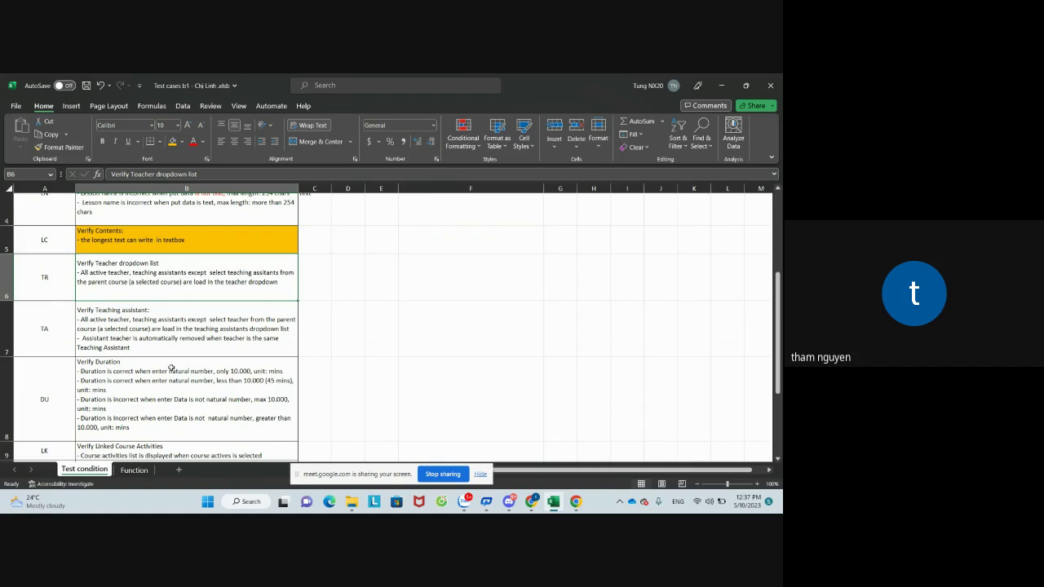
pyautogui.scroll(-1, 166, 365)
pyautogui.scroll(-1, 61, 367)
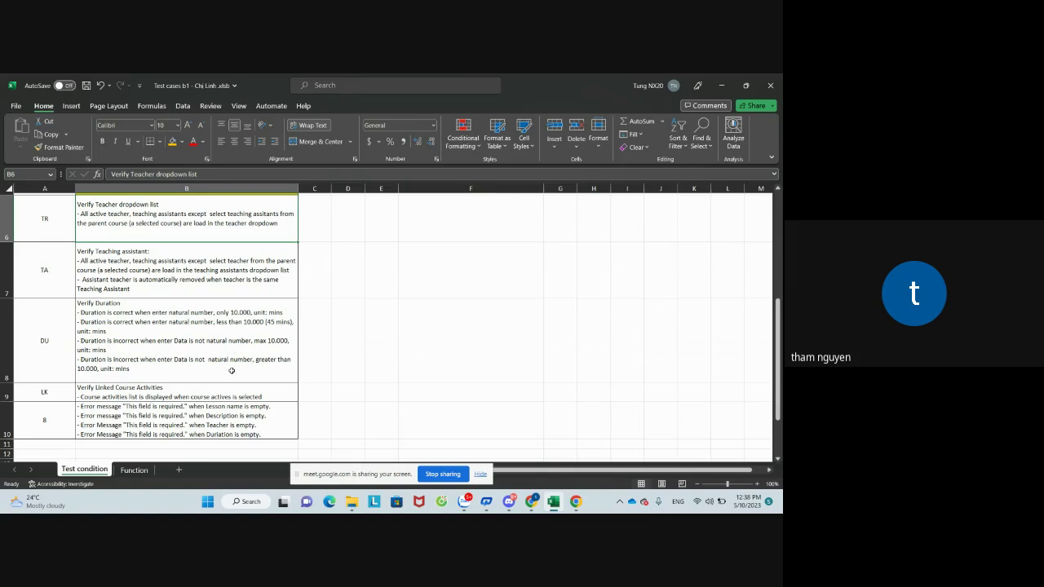
pyautogui.doubleClick(238, 342)
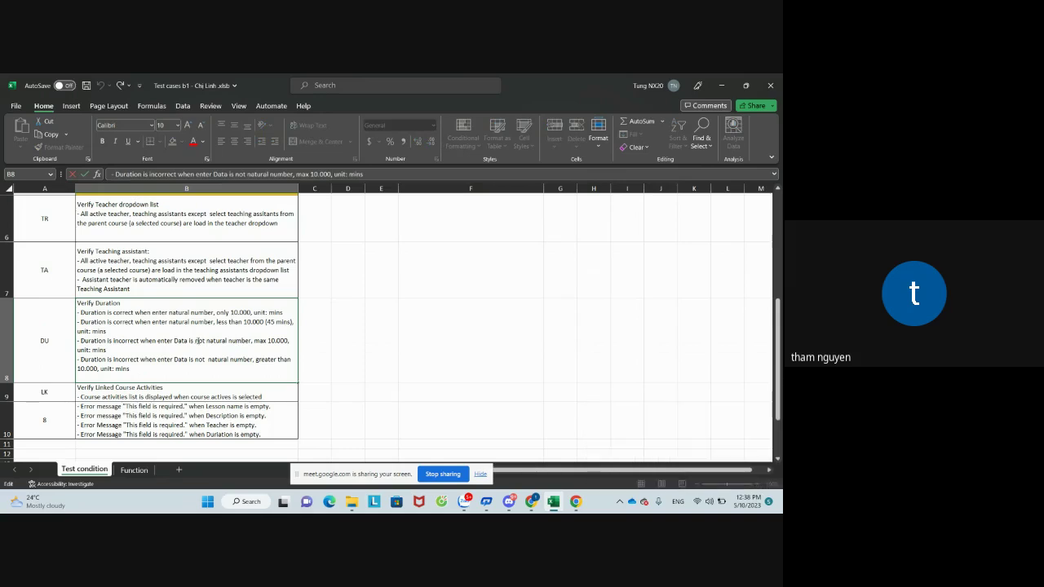
pyautogui.moveTo(197, 341); pyautogui.dragTo(249, 341)
pyautogui.click(289, 323)
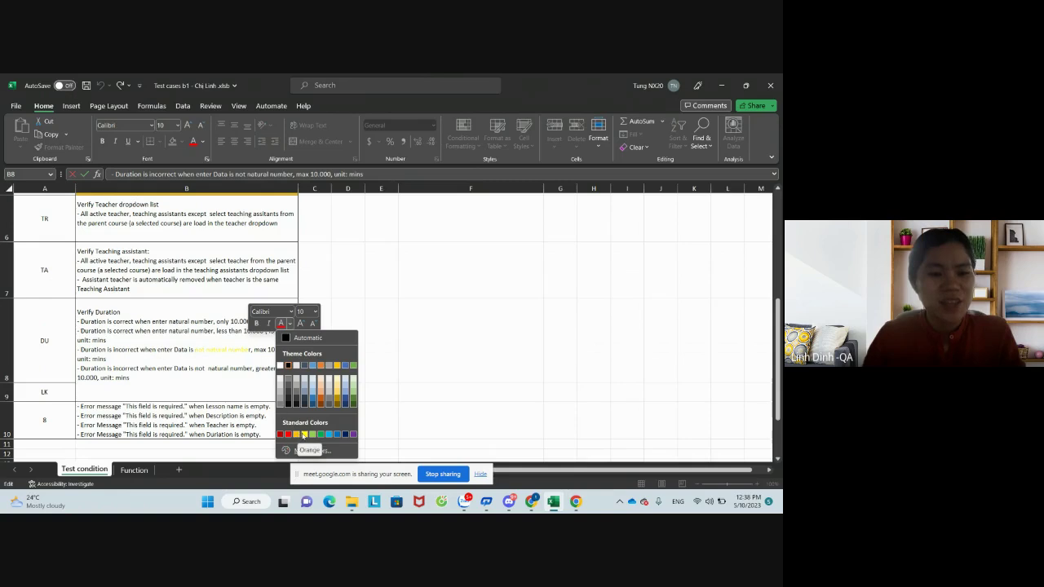
pyautogui.click(288, 435)
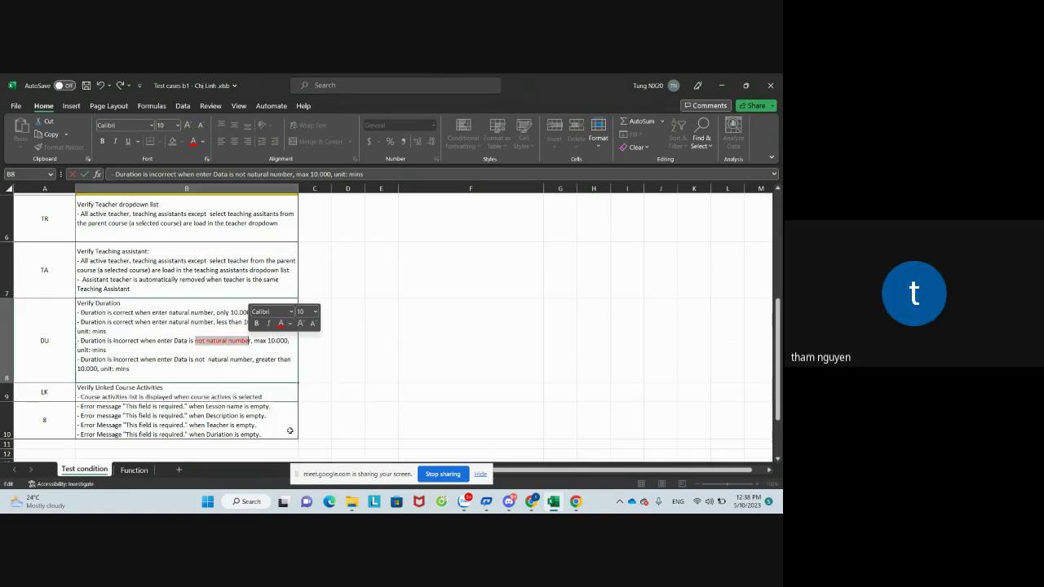
pyautogui.click(333, 378)
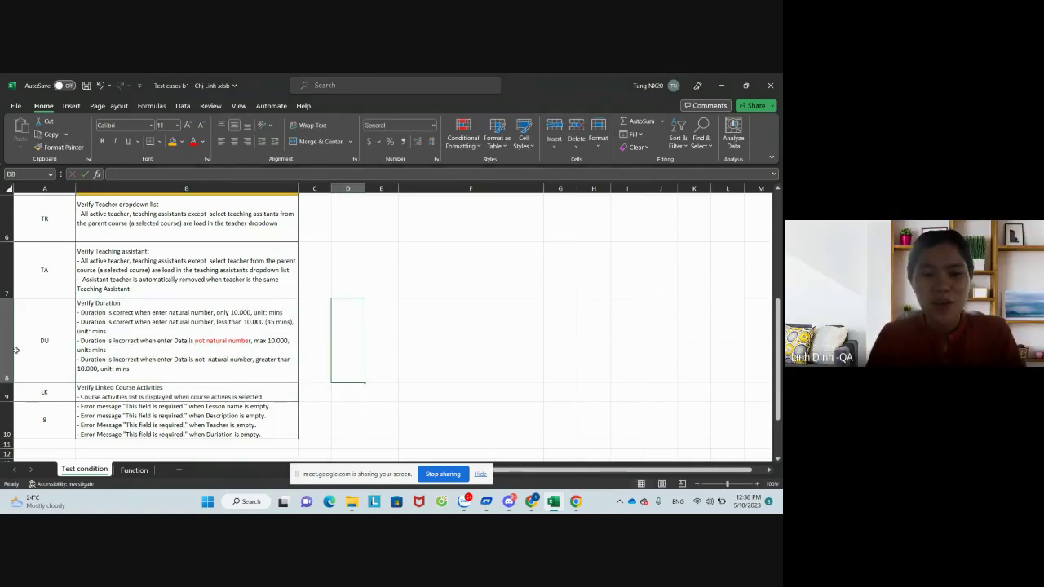
# Fill the whole DU row, row 8, with light blue.
pyautogui.click(11, 350)
pyautogui.click(181, 142)
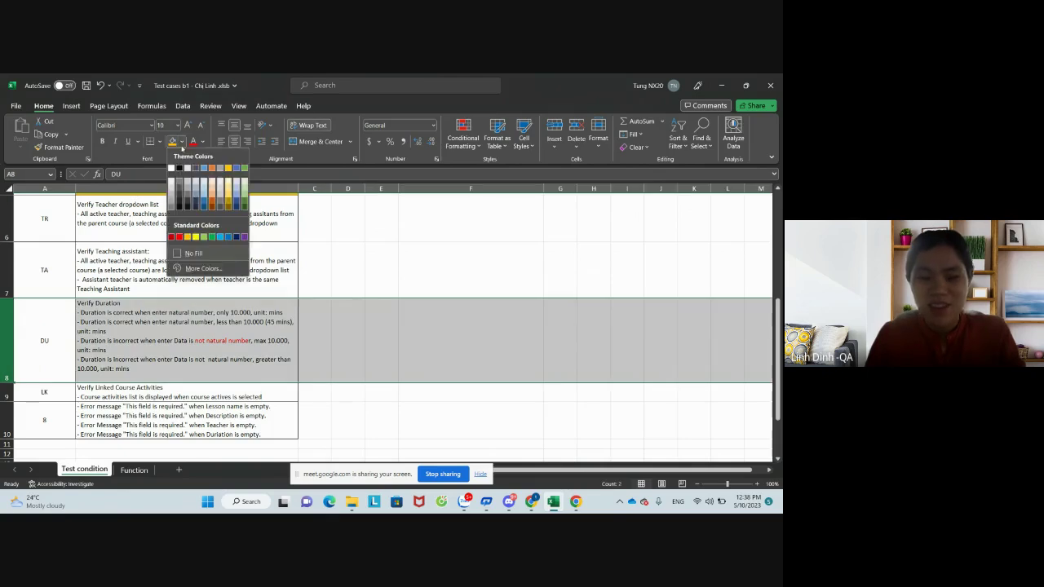
pyautogui.click(220, 237)
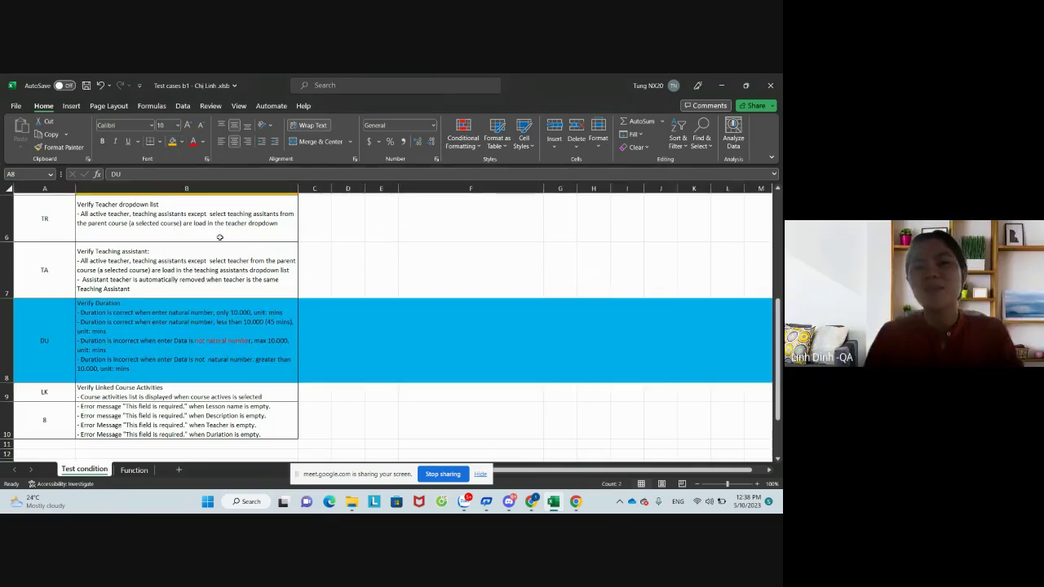
pyautogui.click(325, 404)
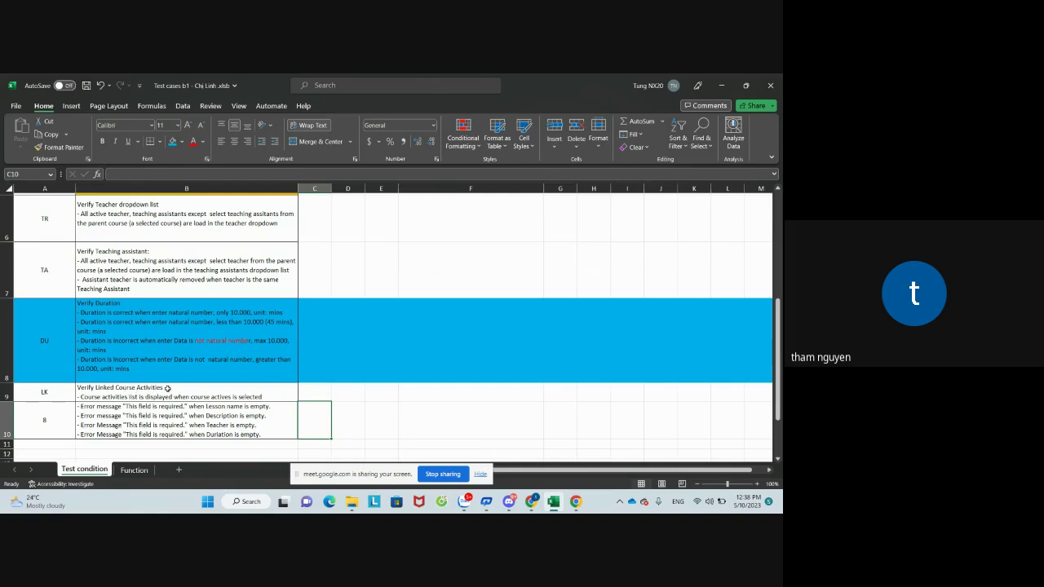
# Examine the Linked Course Activities and required-field error message conditions, and look back over the earlier conditions.
pyautogui.scroll(-1, 200, 395)
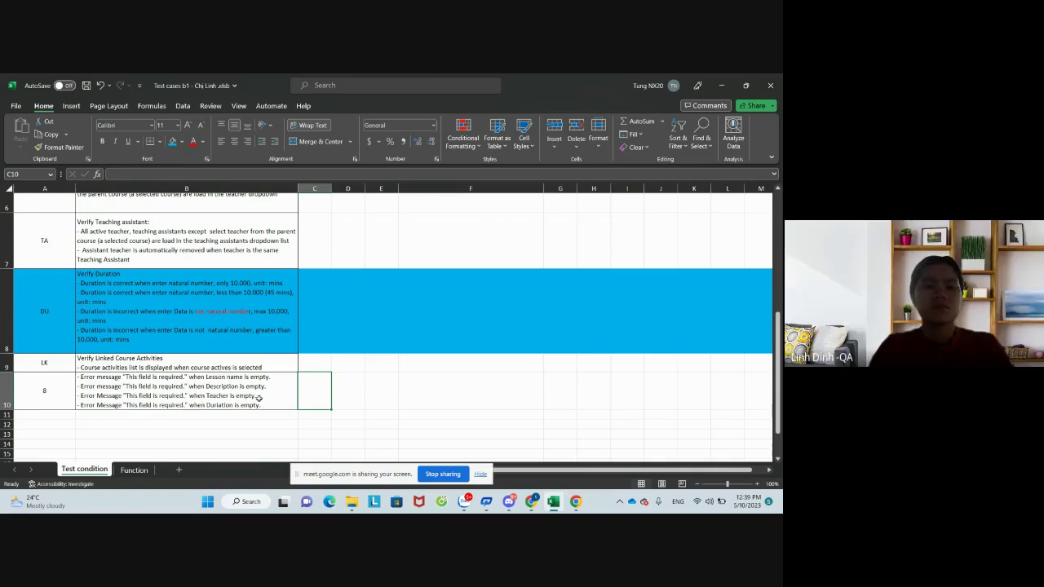
pyautogui.click(67, 396)
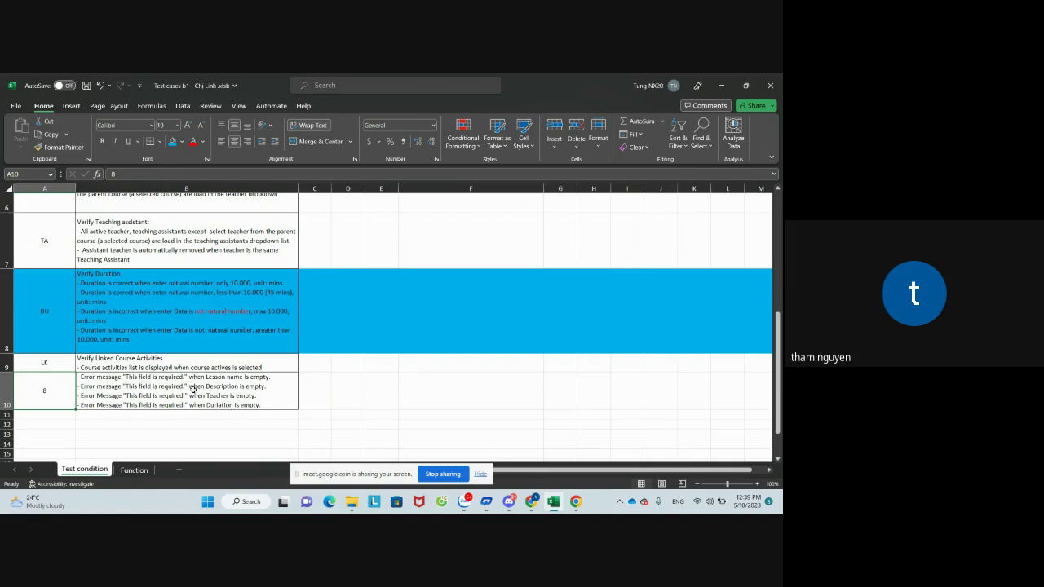
pyautogui.scroll(2, 193, 389)
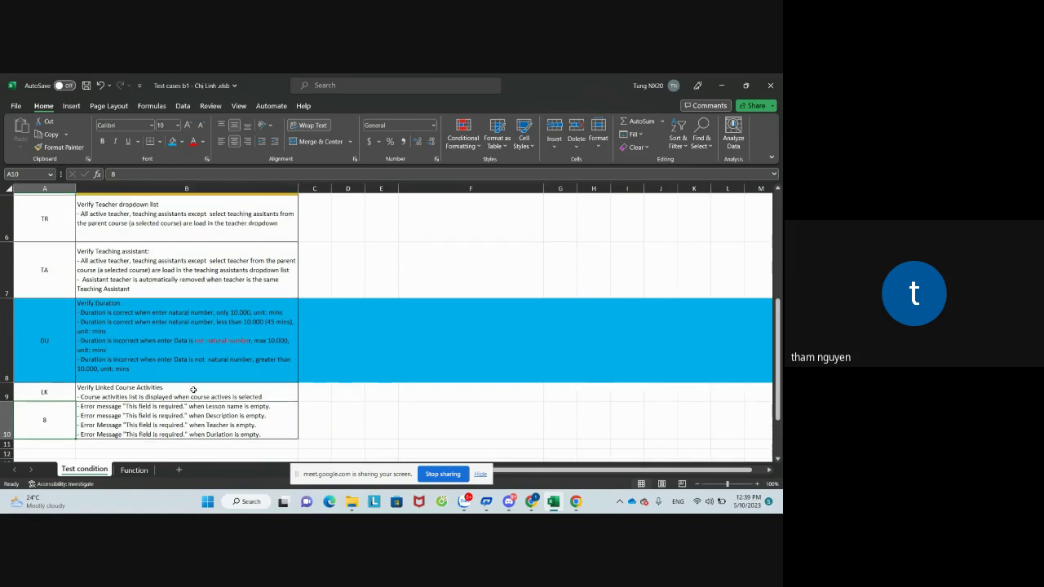
pyautogui.scroll(-3, 182, 361)
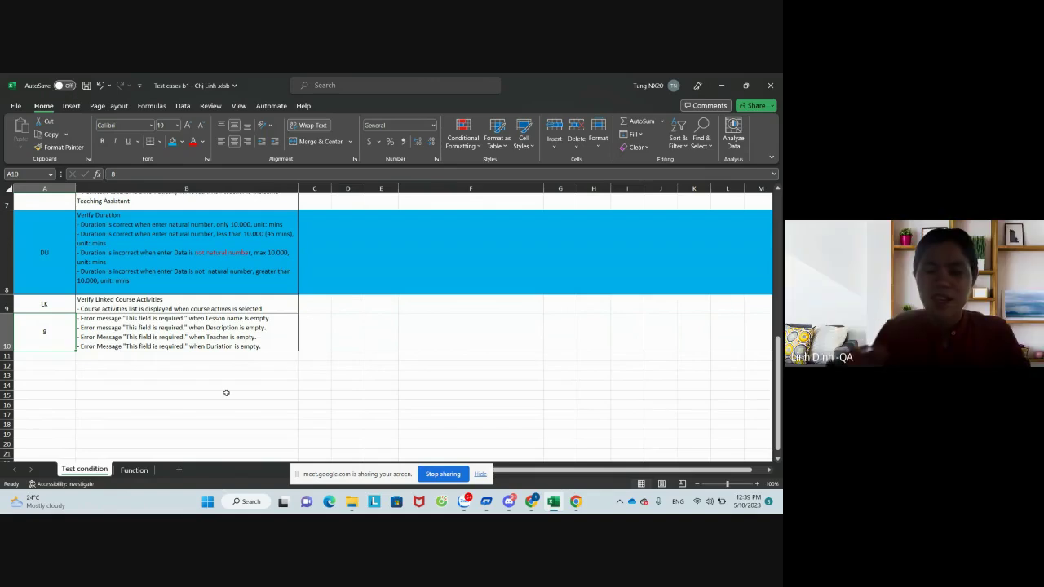
pyautogui.scroll(2, 150, 424)
pyautogui.scroll(2, 156, 409)
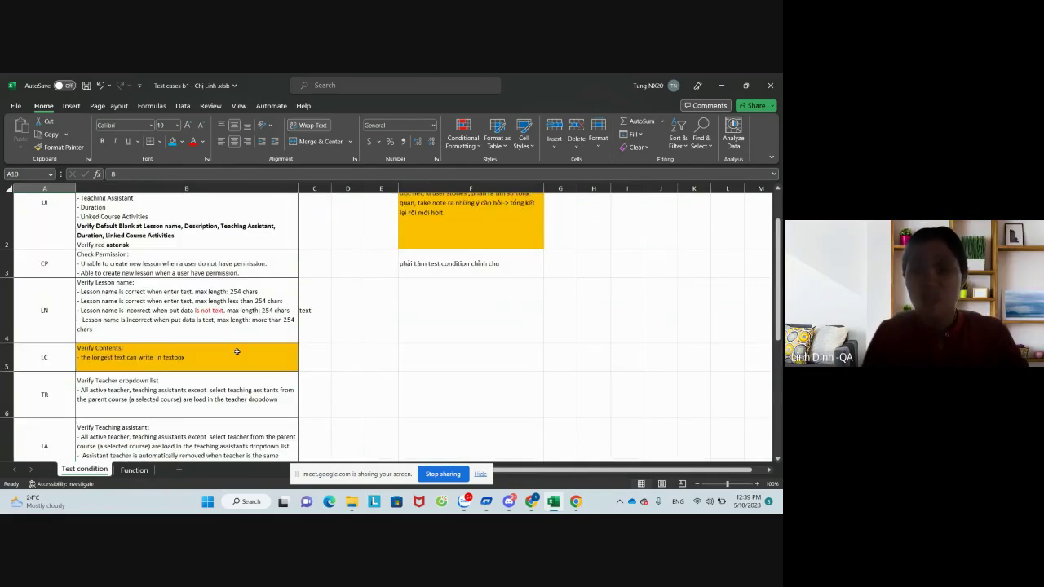
pyautogui.scroll(-1, 237, 351)
# Start a feedback note in cell F4 with "- rất kĩ -" and "hạn chế :" on a second line.
pyautogui.click(427, 303)
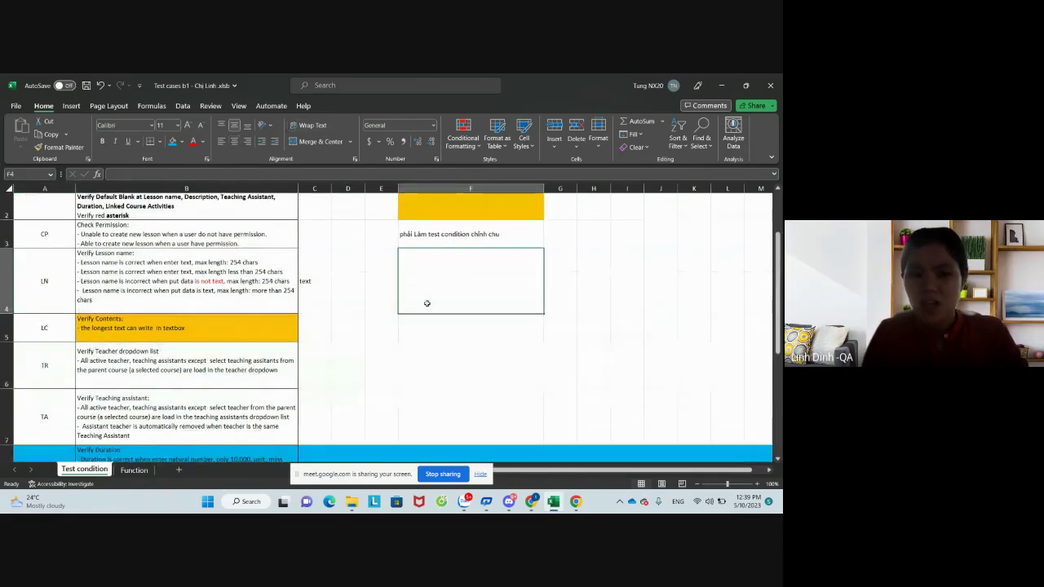
pyautogui.doubleClick(426, 303)
pyautogui.write('- rất')
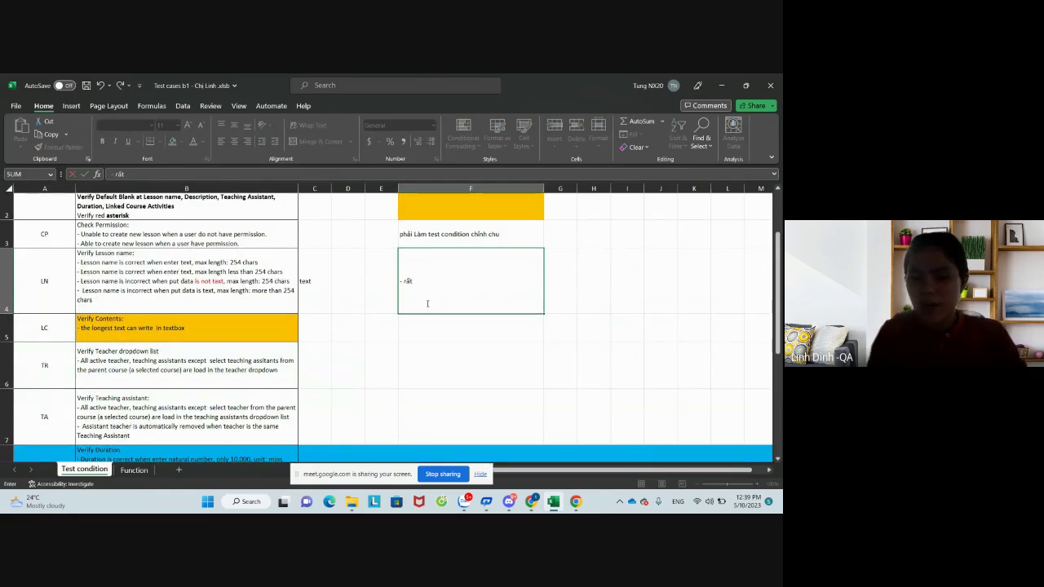
pyautogui.write(' kĩ')
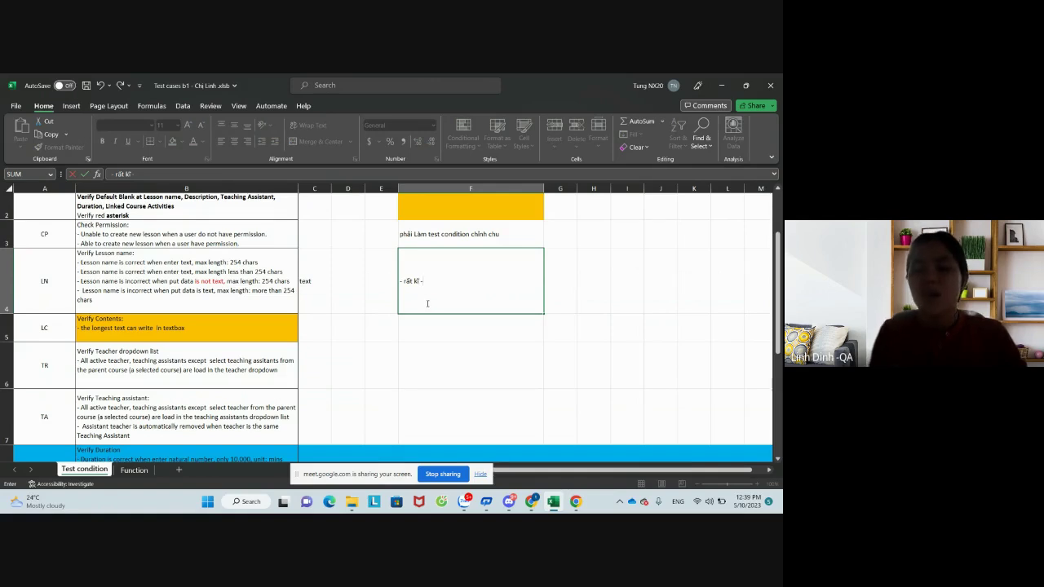
pyautogui.write(' -')
pyautogui.hotkey('alt', 'Return')
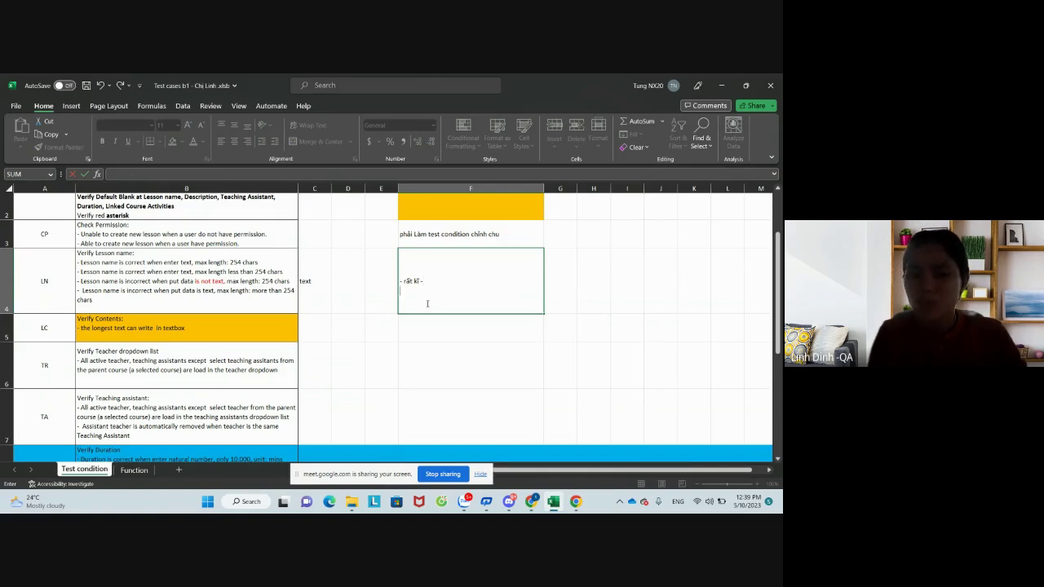
pyautogui.write('hạn chế :')
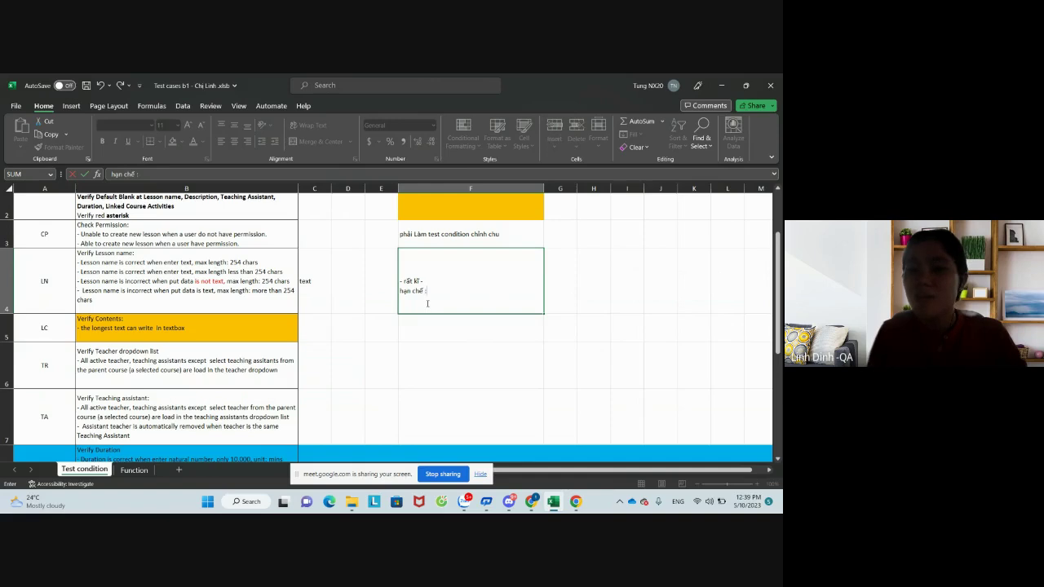
# Add the line "chỉ viết 1 câu duy nhất." under "hạn chế :" in the F4 note.
pyautogui.hotkey('alt', 'Return')
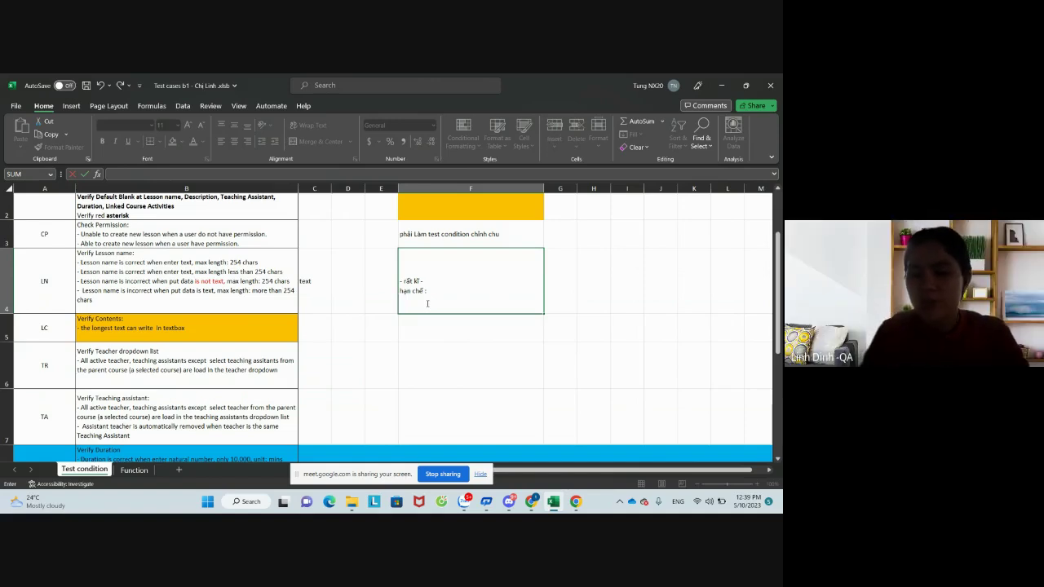
pyautogui.write('chu')
pyautogui.press('BackSpace')
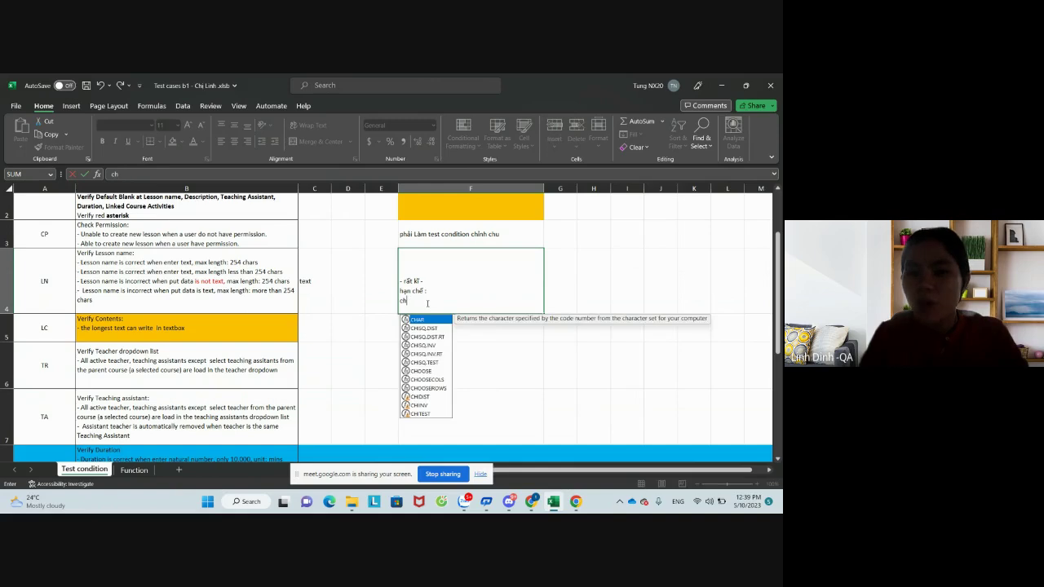
pyautogui.write('ỉ ve')
pyautogui.press('BackSpace')
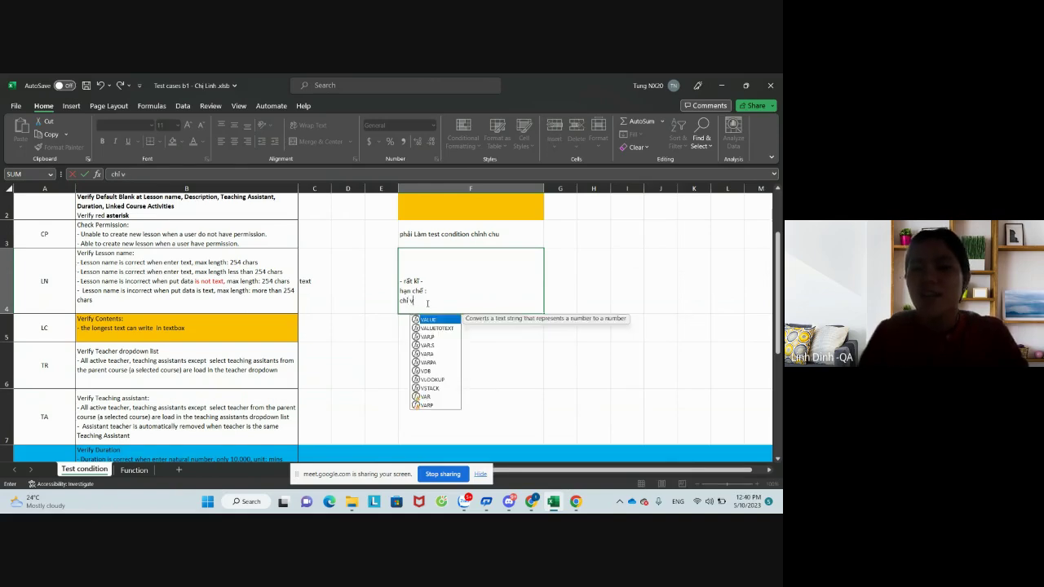
pyautogui.write('iết ')
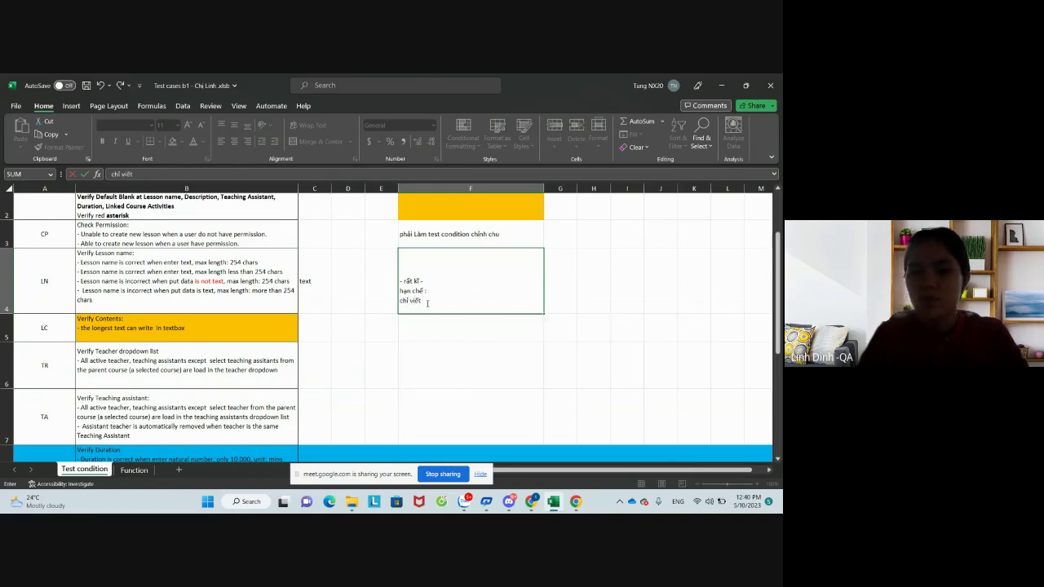
pyautogui.write('1 câu duy')
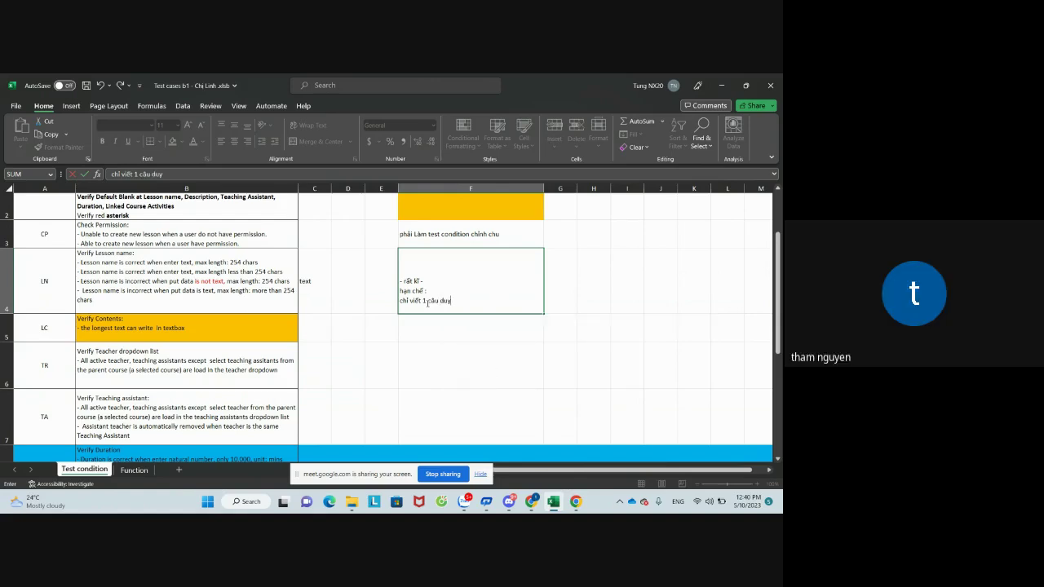
pyautogui.write(' nhất.')
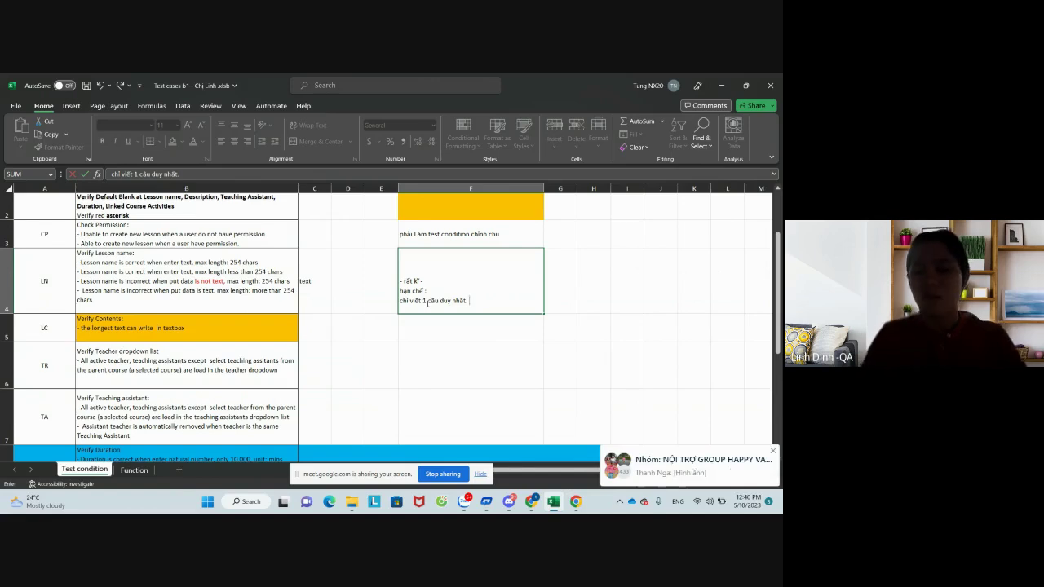
pyautogui.write('value')
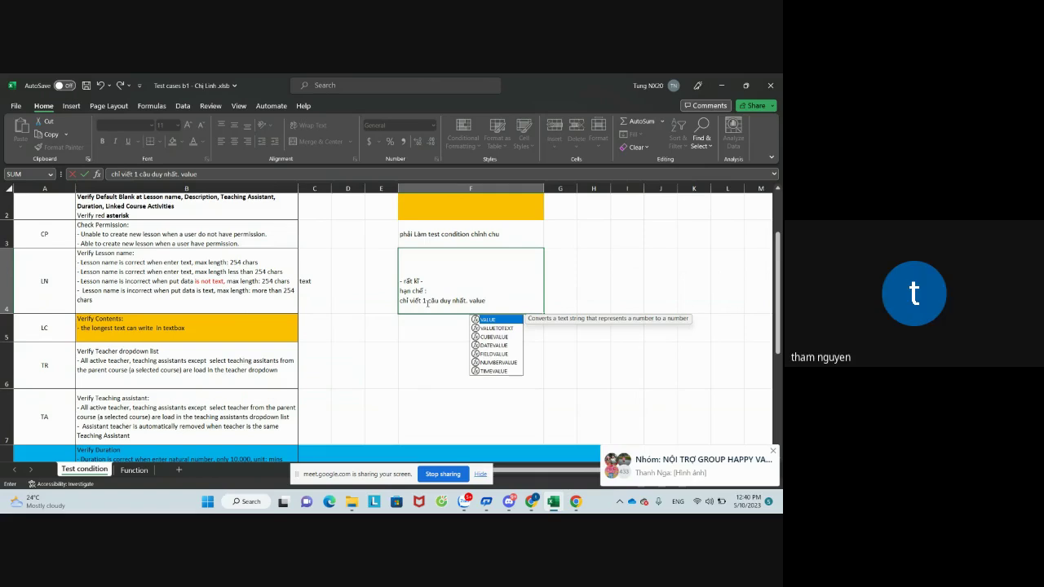
pyautogui.press('BackSpace')
pyautogui.press('BackSpace')
pyautogui.press('BackSpace')
pyautogui.press('BackSpace')
pyautogui.press('BackSpace')
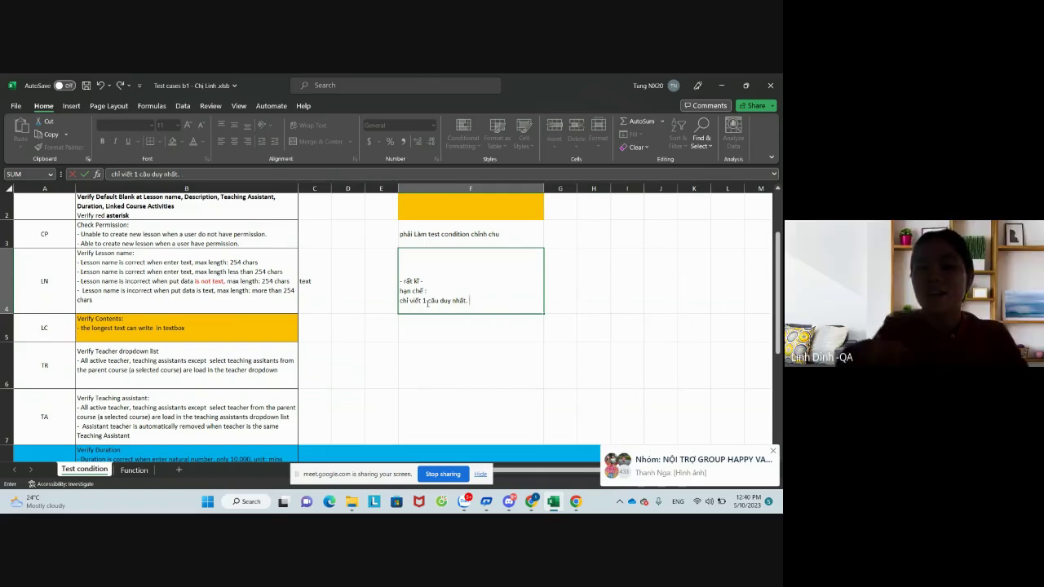
# Add "Viết expect" to the F4 note and place it on its own line.
pyautogui.write('Viết ')
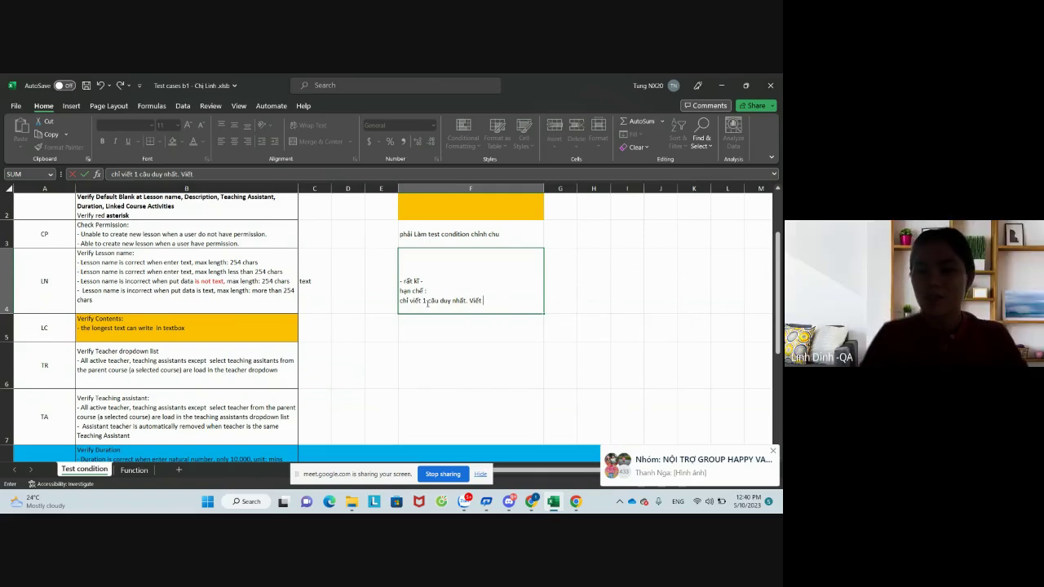
pyautogui.write('expec')
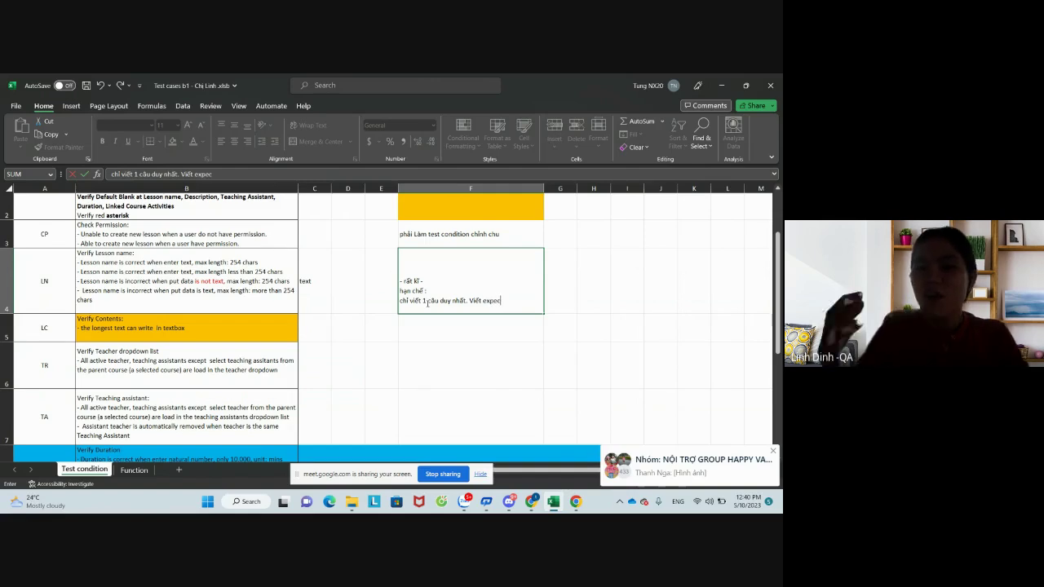
pyautogui.write('t')
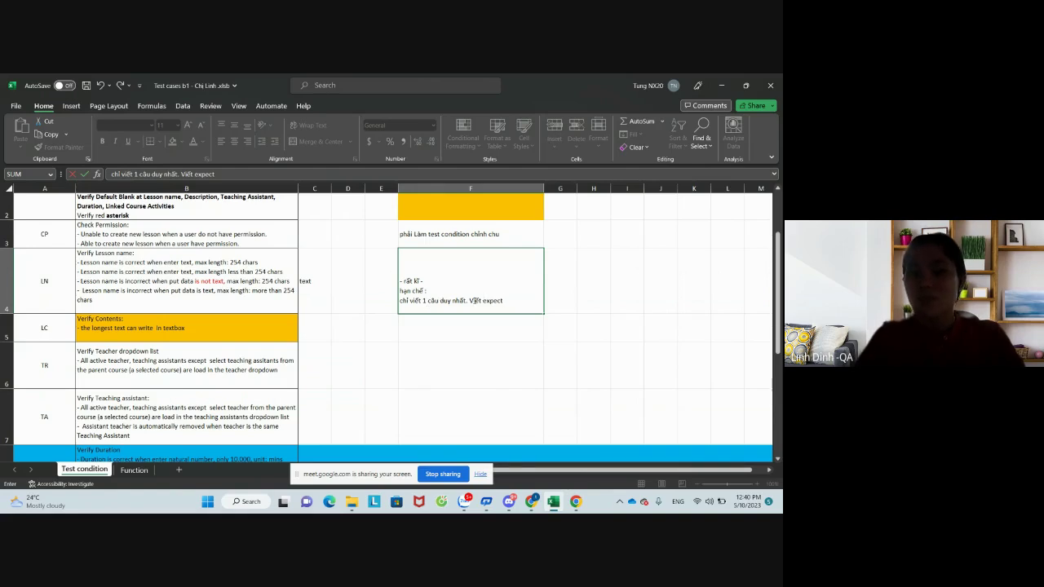
pyautogui.click(471, 301)
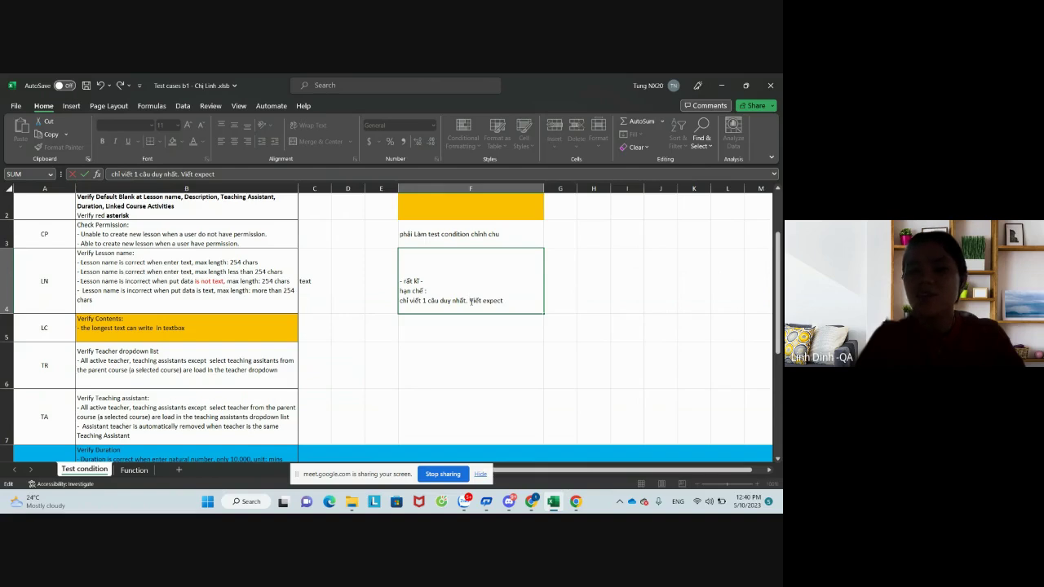
pyautogui.hotkey('alt', 'Return')
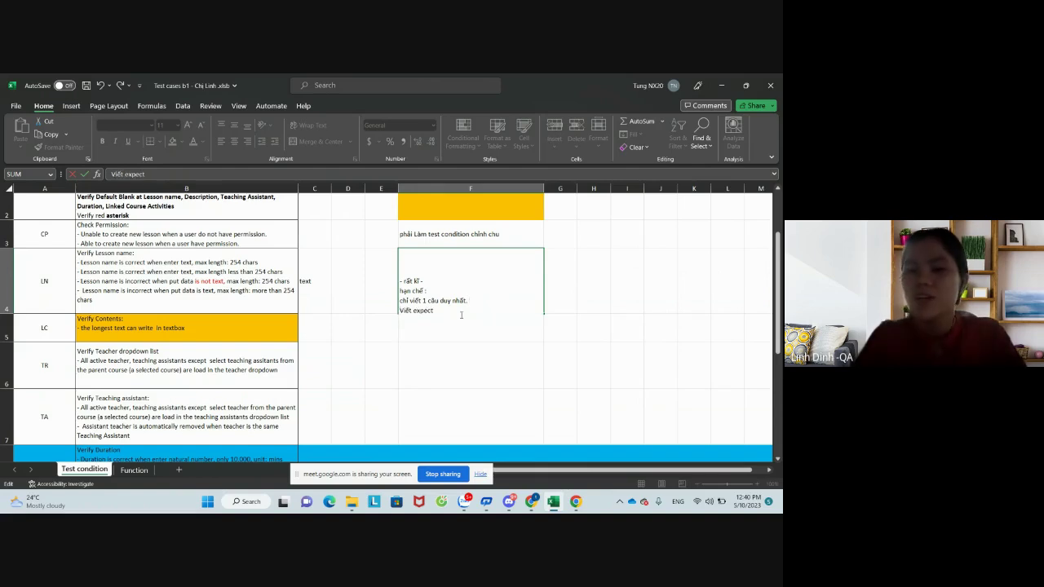
pyautogui.hotkey('alt', 'Return')
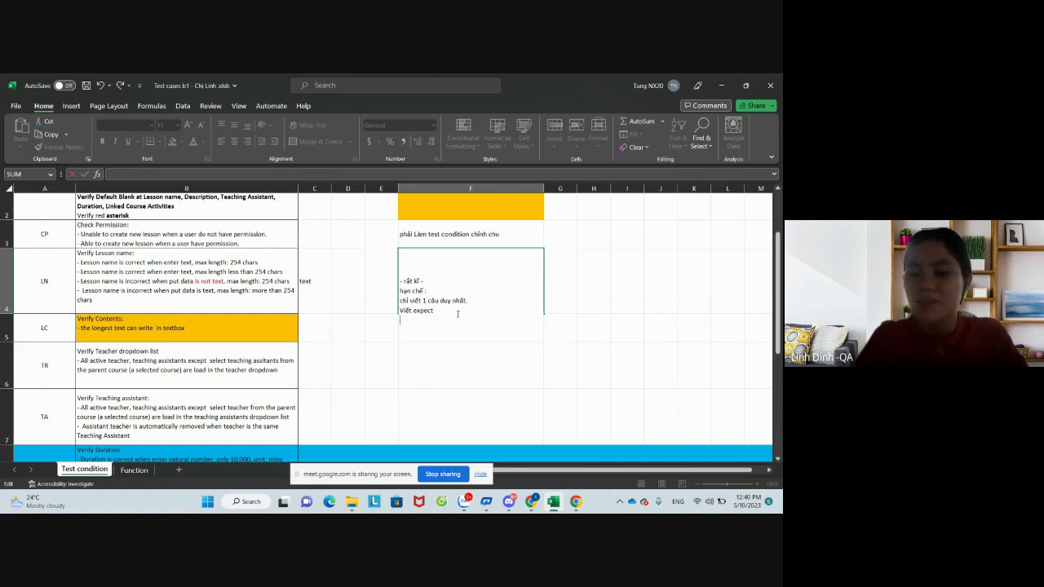
pyautogui.press('BackSpace')
pyautogui.write('(')
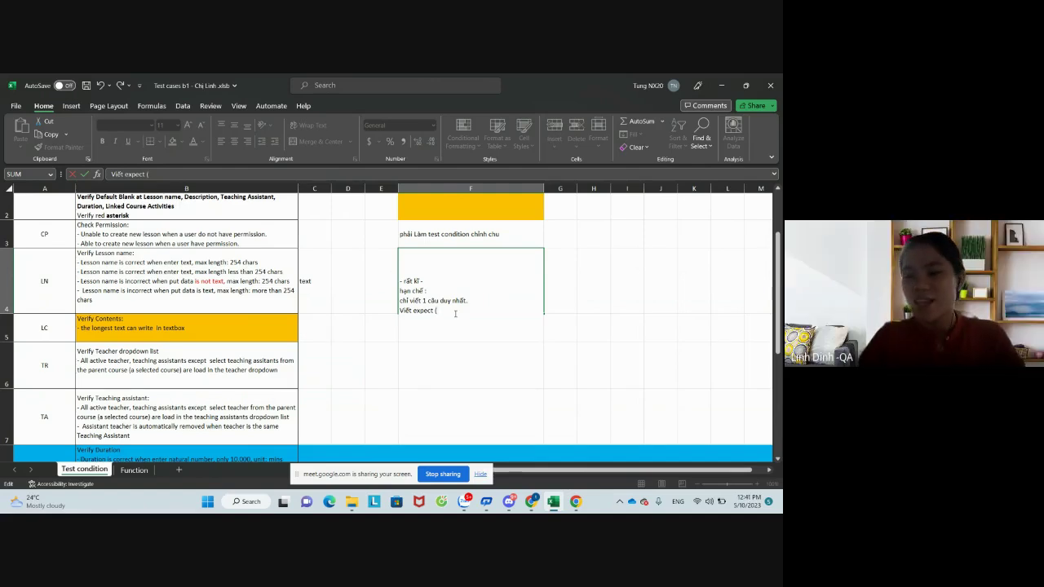
pyautogui.write('nhỏ')
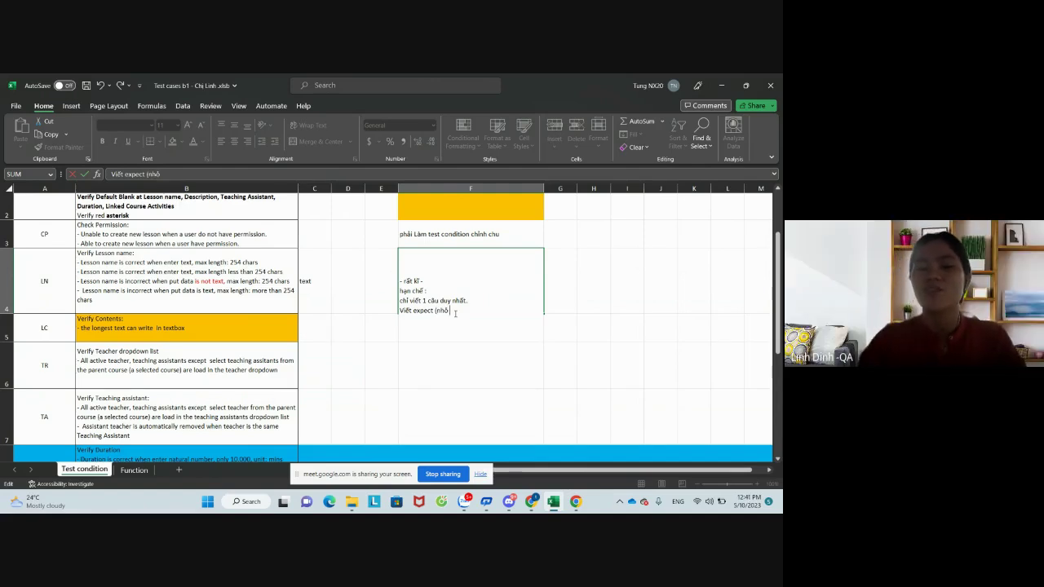
pyautogui.write(' hơn')
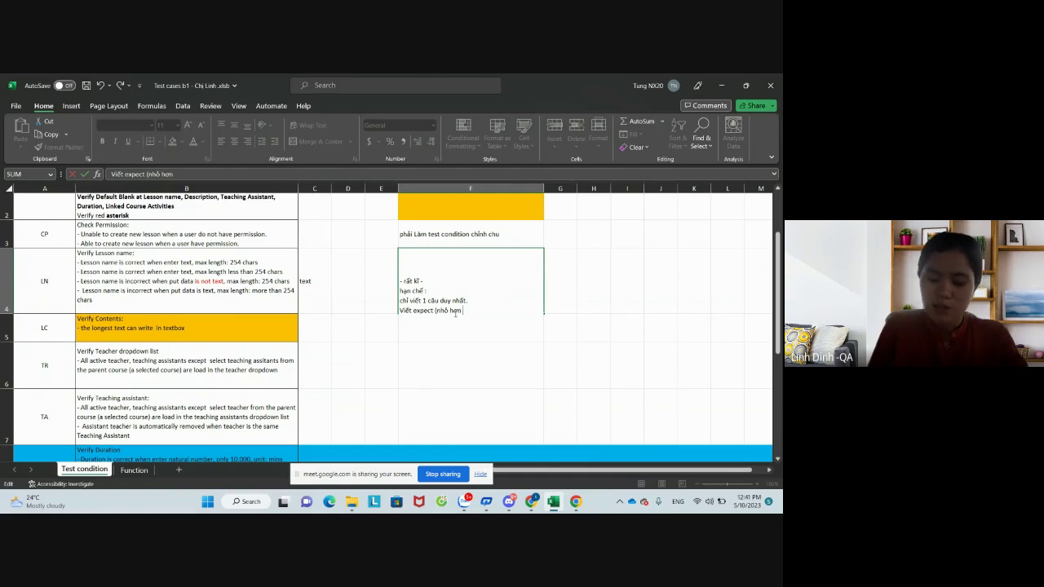
pyautogui.press('BackSpace')
pyautogui.press('BackSpace')
pyautogui.press('BackSpace')
pyautogui.press('BackSpace')
pyautogui.press('BackSpace')
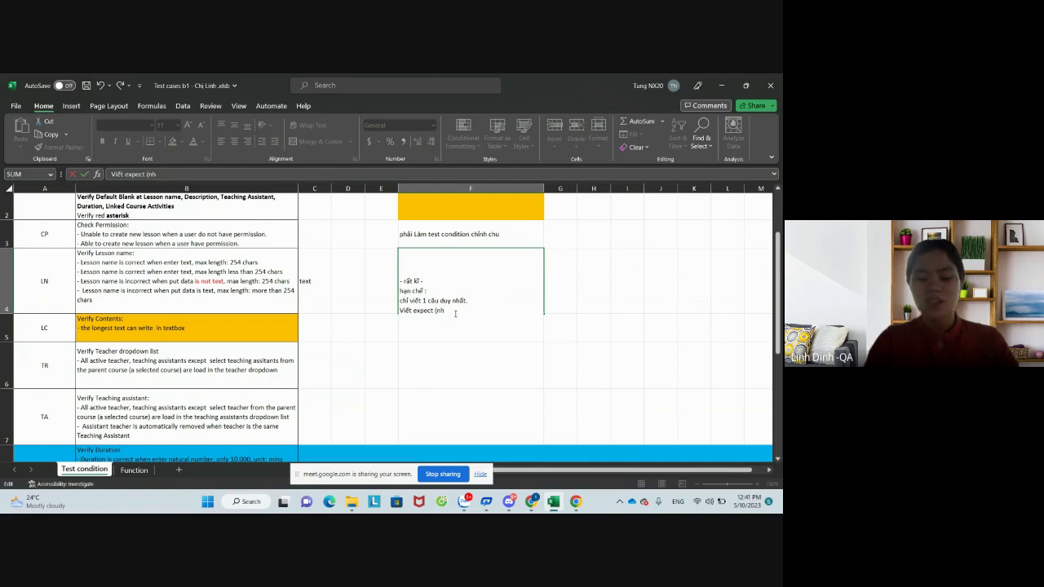
pyautogui.press('BackSpace')
pyautogui.press('BackSpace')
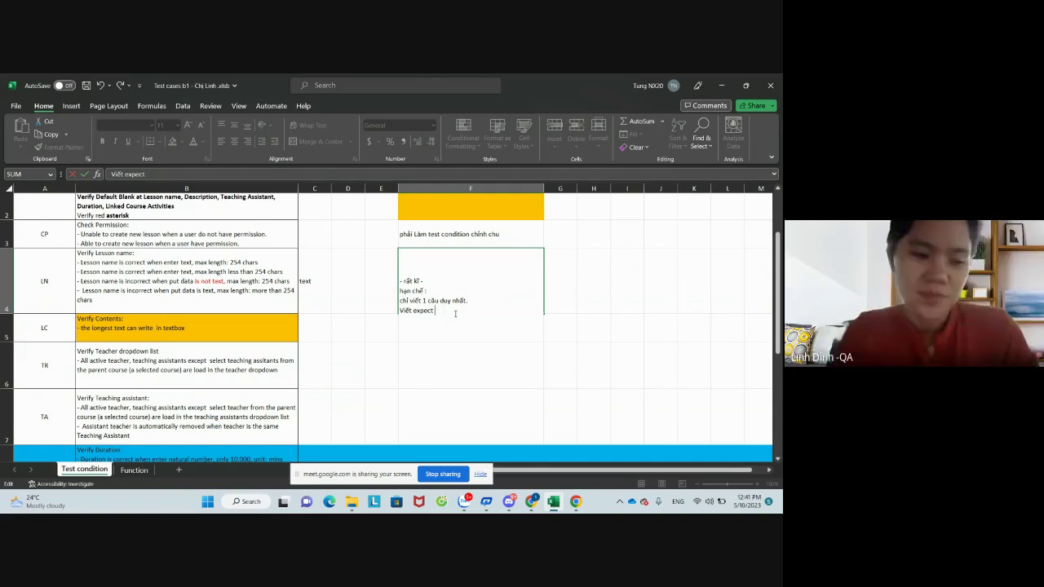
# Add the line "bám vào sườn để viết testcase cho nhanh" below "Viết expect" in the F4 note.
pyautogui.hotkey('alt', 'Return')
pyautogui.write('bám va')
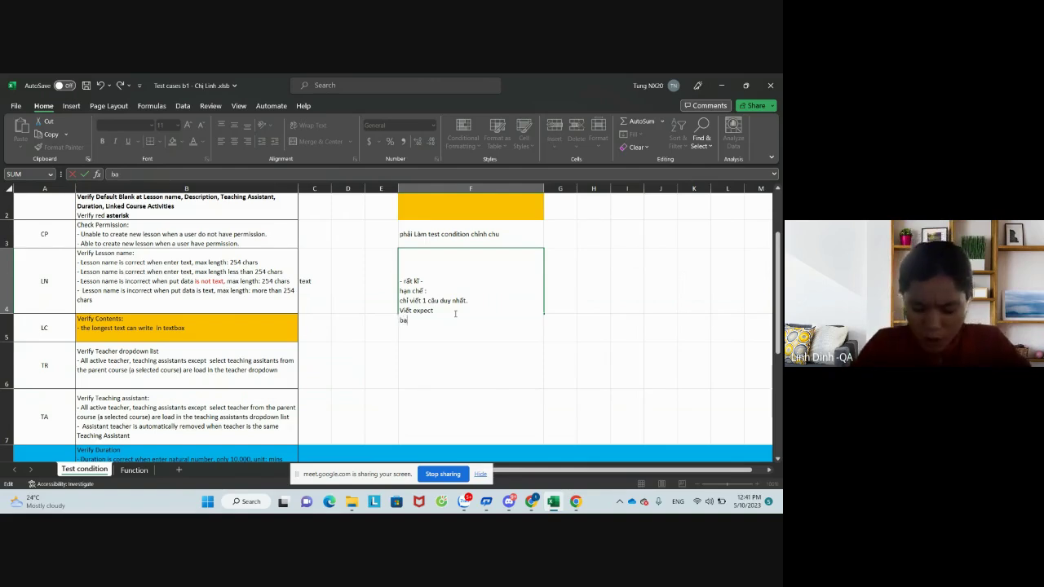
pyautogui.write('o sườn đe')
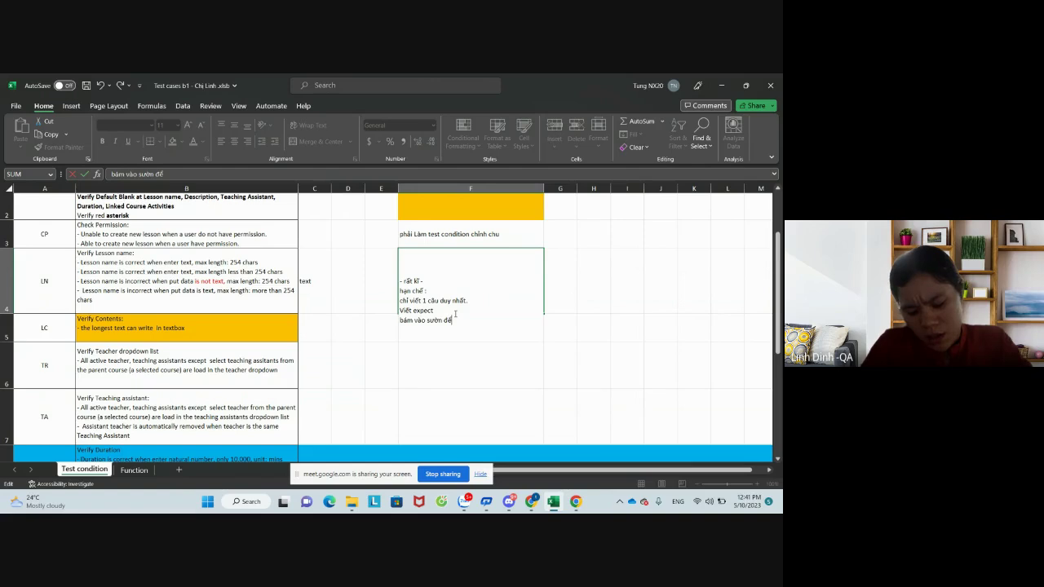
pyautogui.write(' viết')
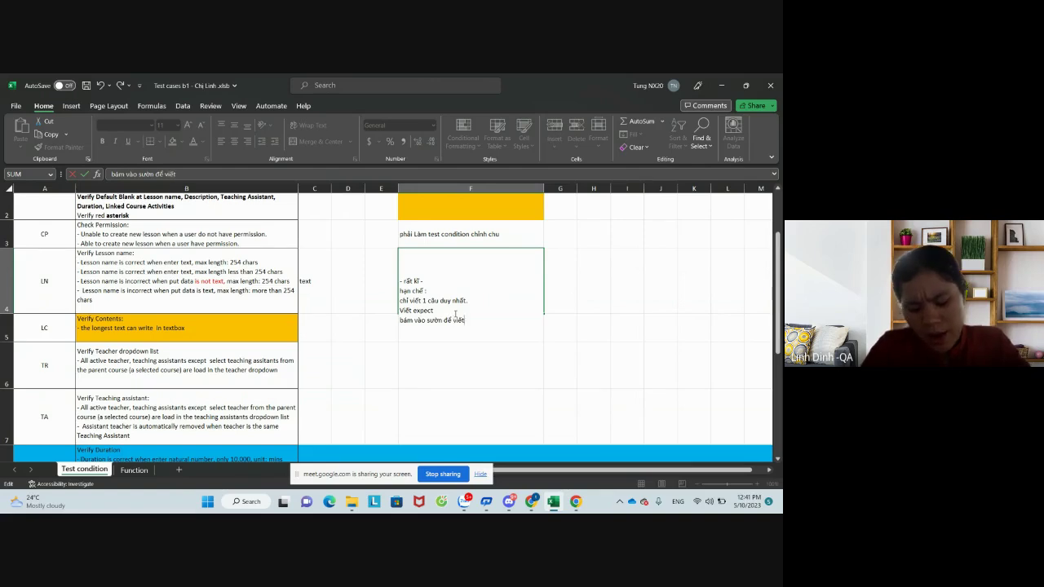
pyautogui.write(' testca')
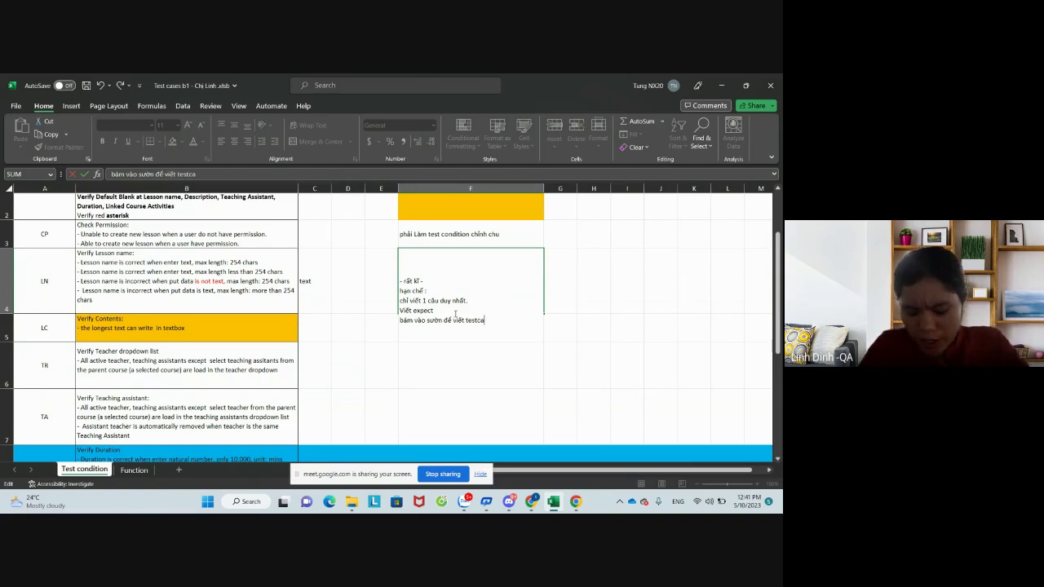
pyautogui.write('se cho nhanh')
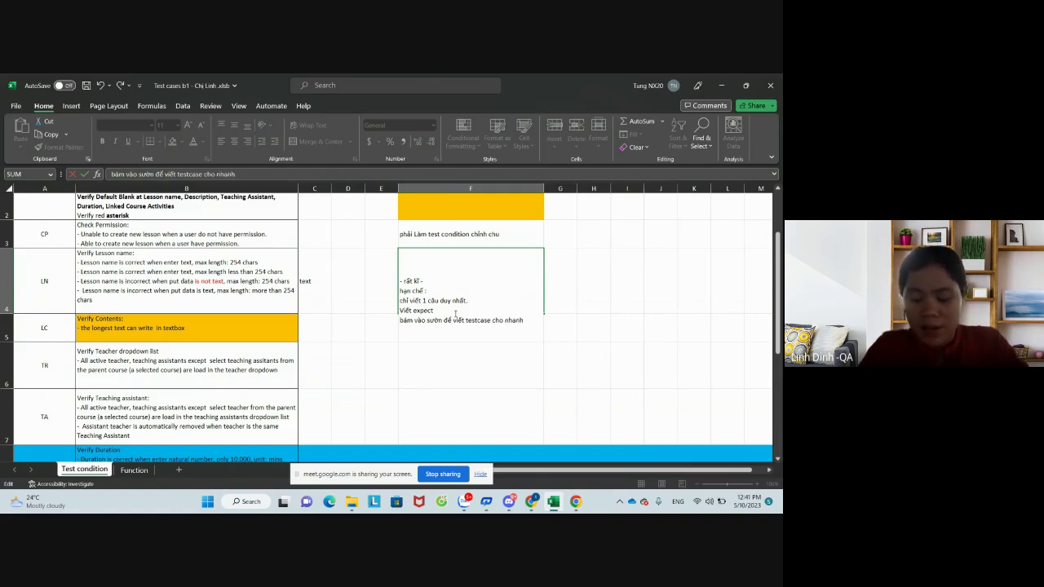
# Add the line "Barraries: cái nào có cùng result thì gom vào với nhau" at the end of the F4 note.
pyautogui.hotkey('alt', 'Return')
pyautogui.write('Ba')
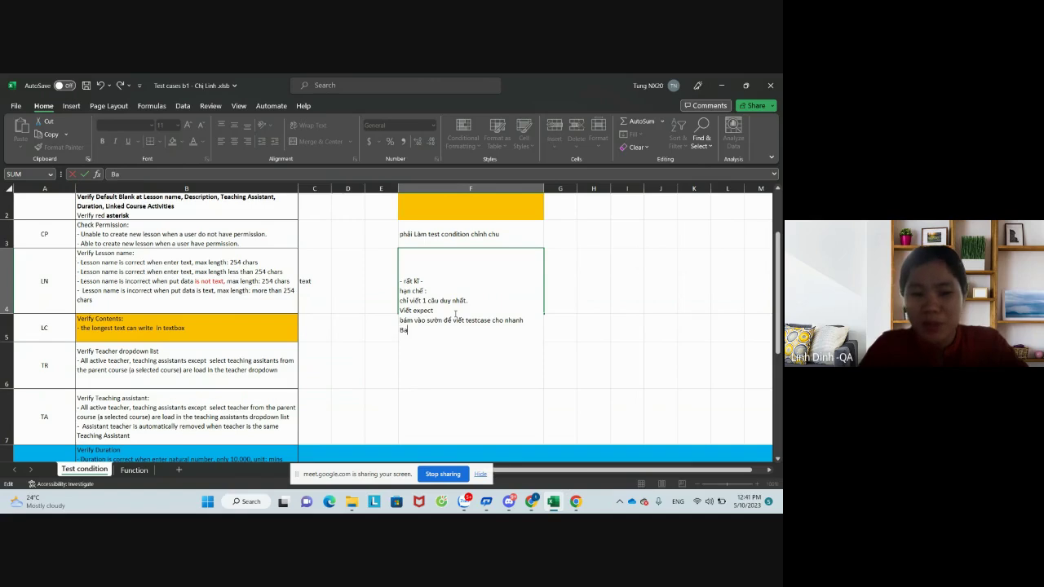
pyautogui.write('rraries')
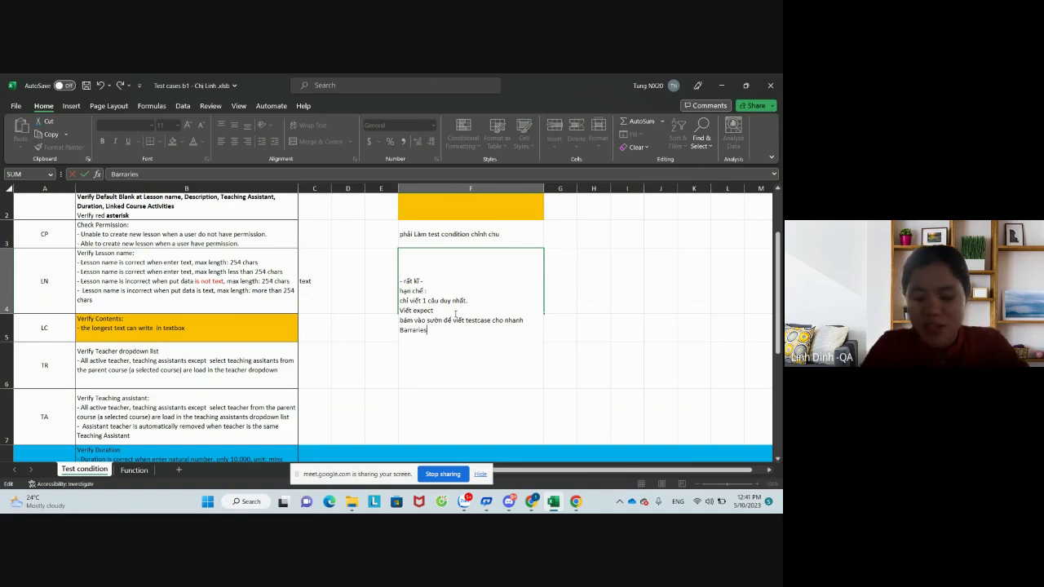
pyautogui.write(': cái nào')
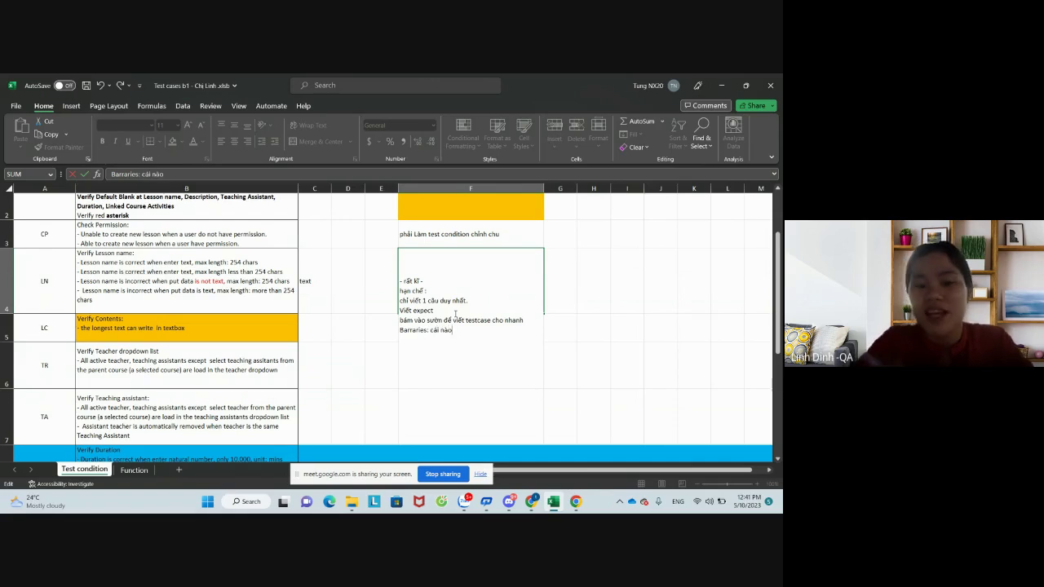
pyautogui.write(' có')
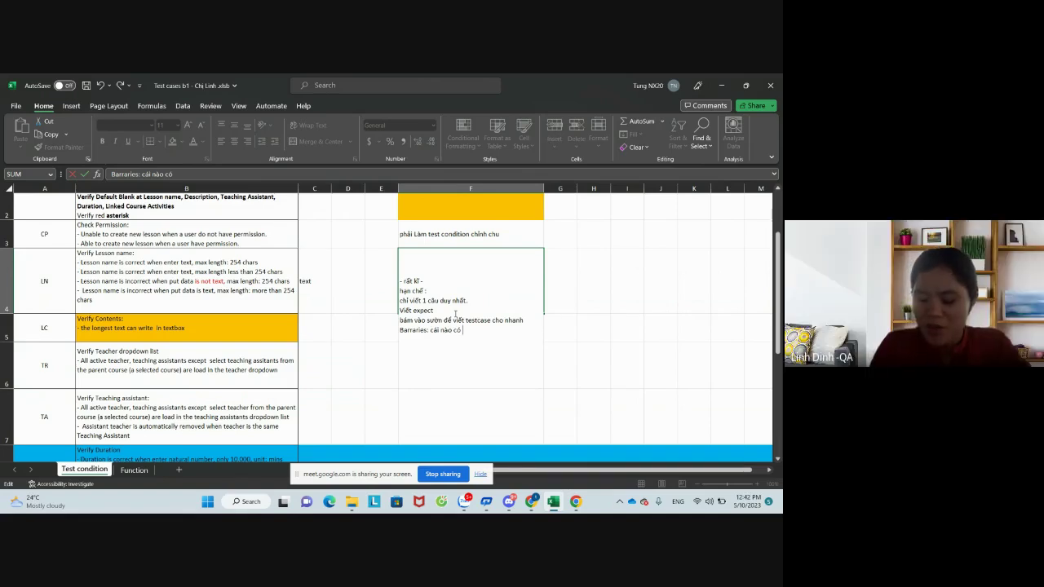
pyautogui.write('cùng res')
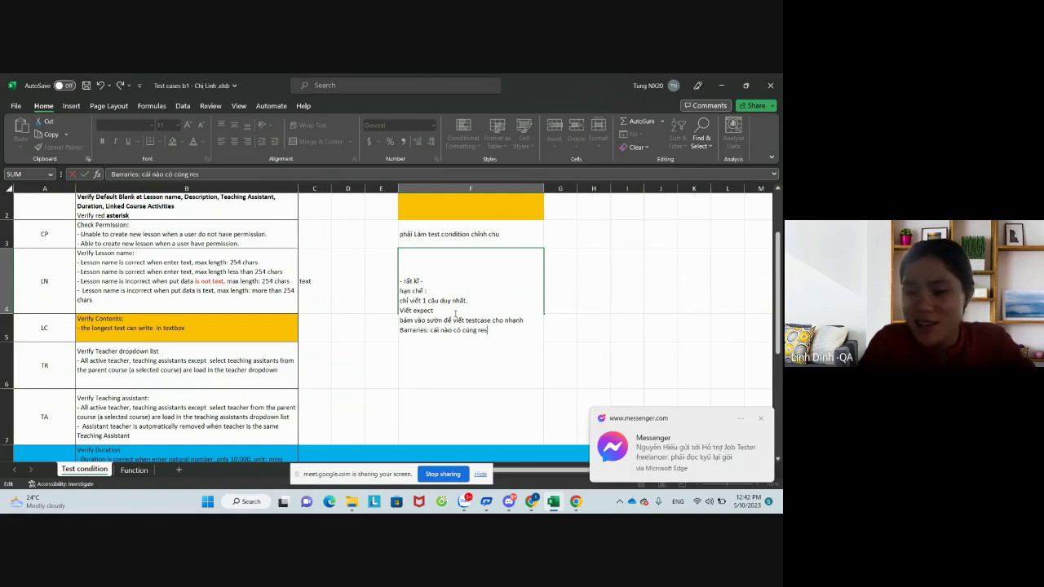
pyautogui.write('ul')
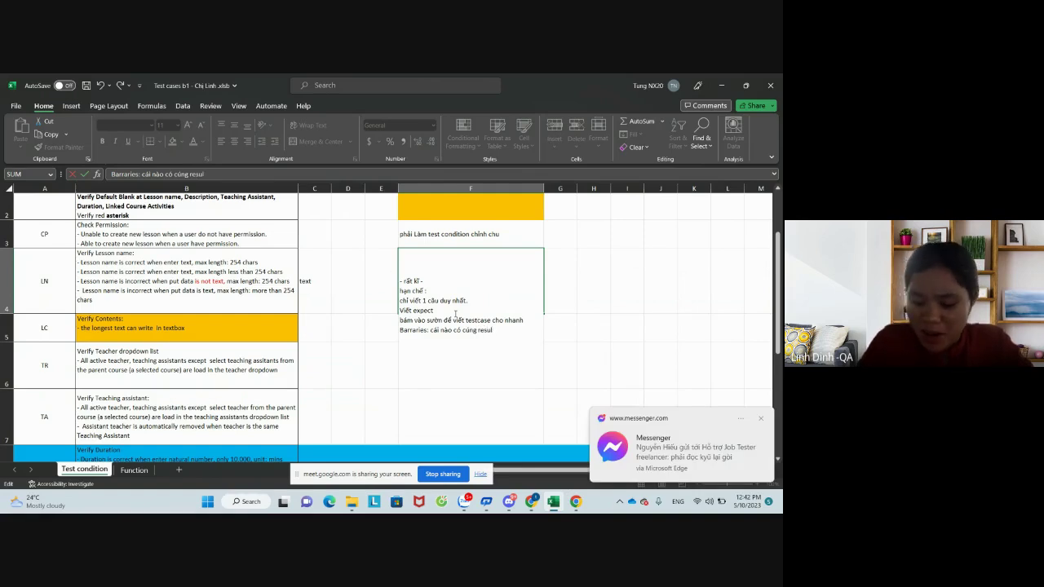
pyautogui.write('t')
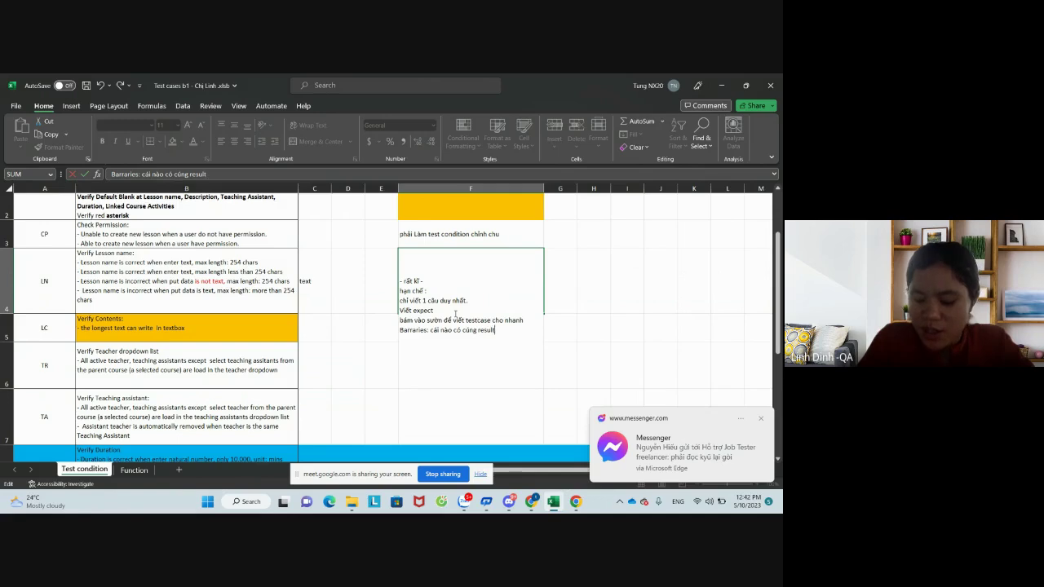
pyautogui.write(' thì gom vào ')
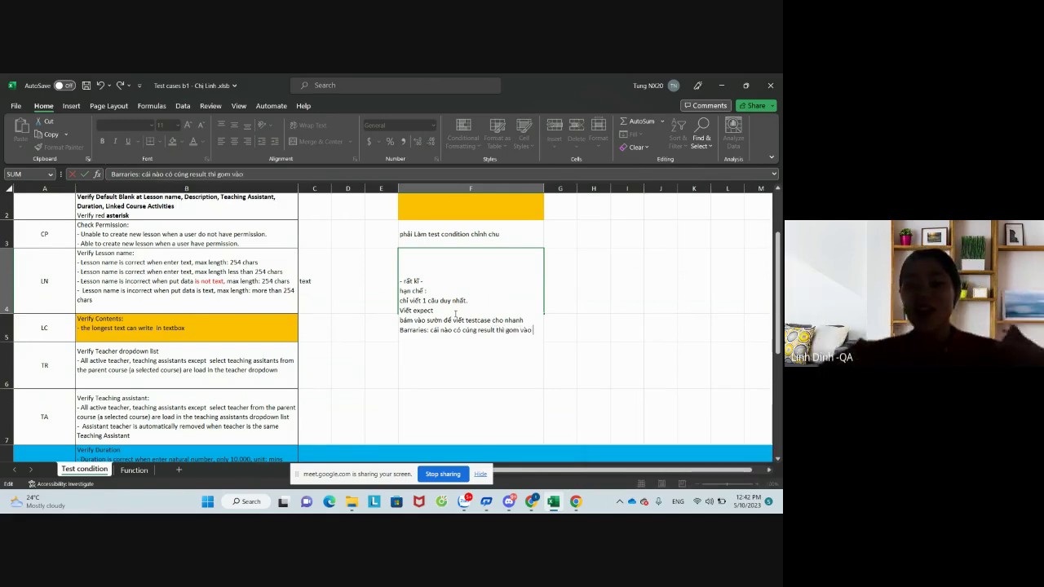
pyautogui.write('với nhau')
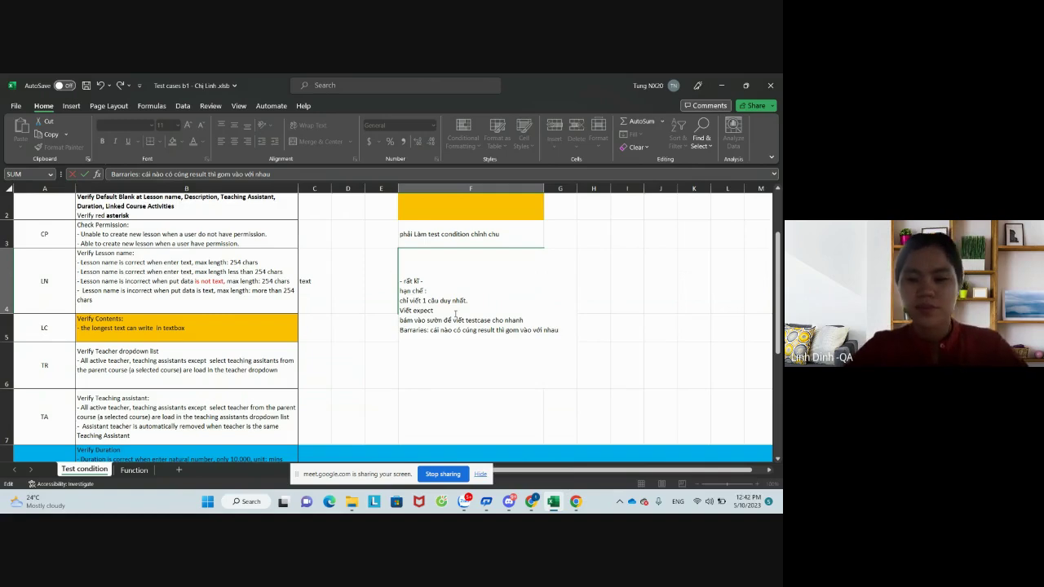
# Discard the unsaved feedback note in cell F4 and leave the cell.
pyautogui.click(179, 473)
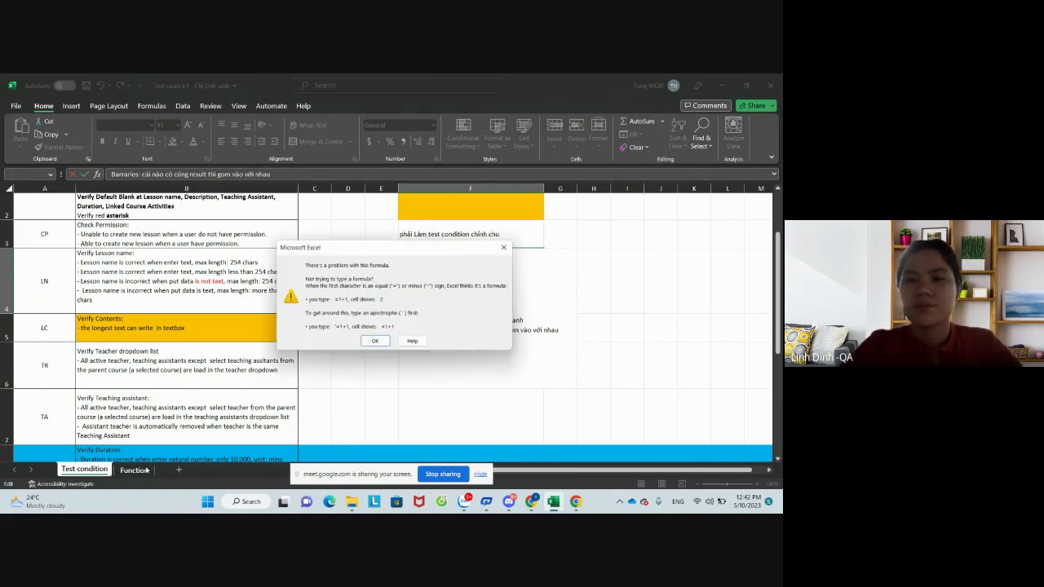
pyautogui.click(505, 247)
pyautogui.press('Escape')
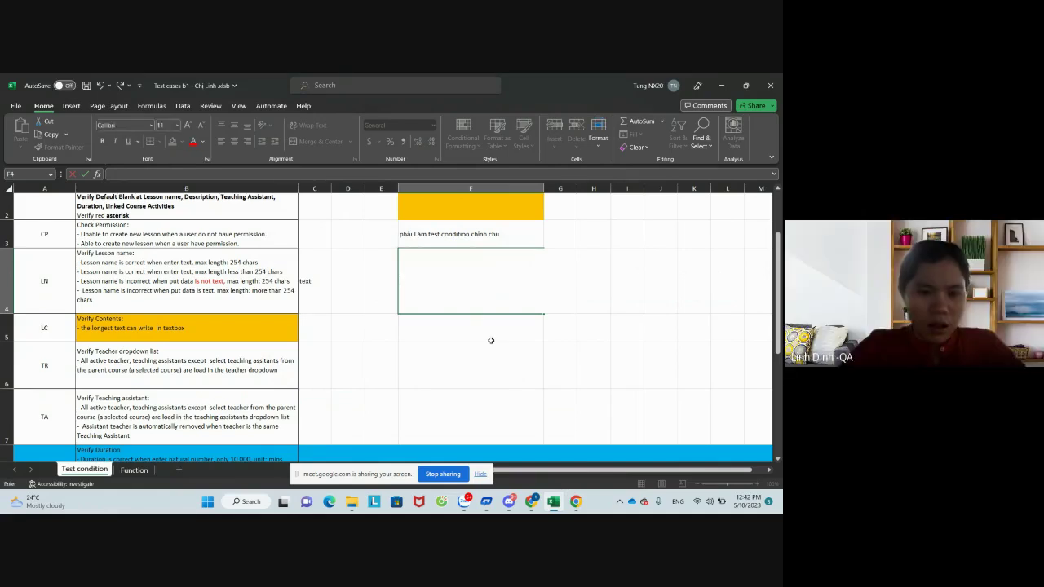
pyautogui.click(487, 339)
# On the Function sheet, widen the Priority column so that its header fits on one line.
pyautogui.click(133, 470)
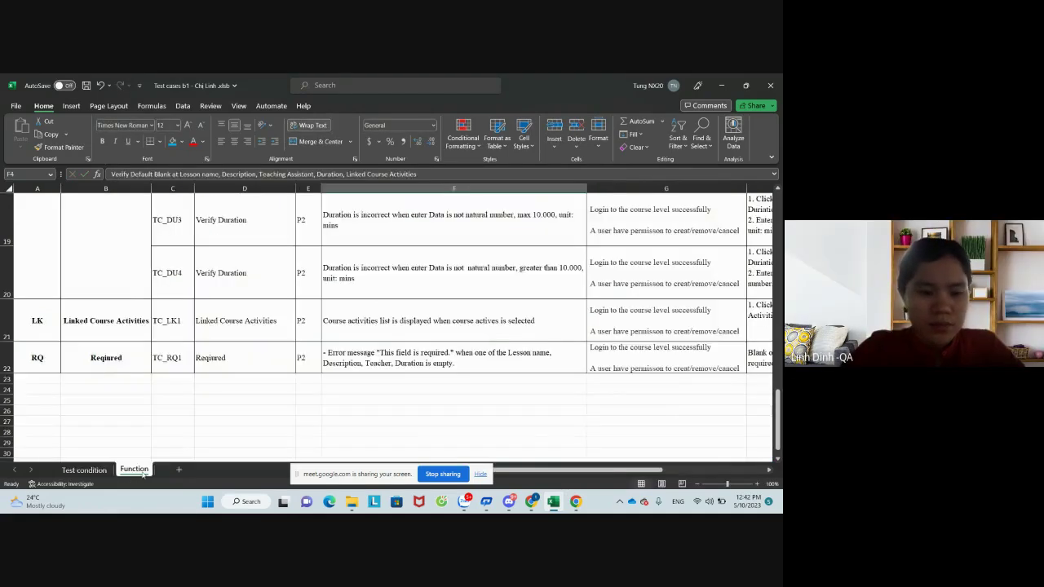
pyautogui.scroll(3, 283, 351)
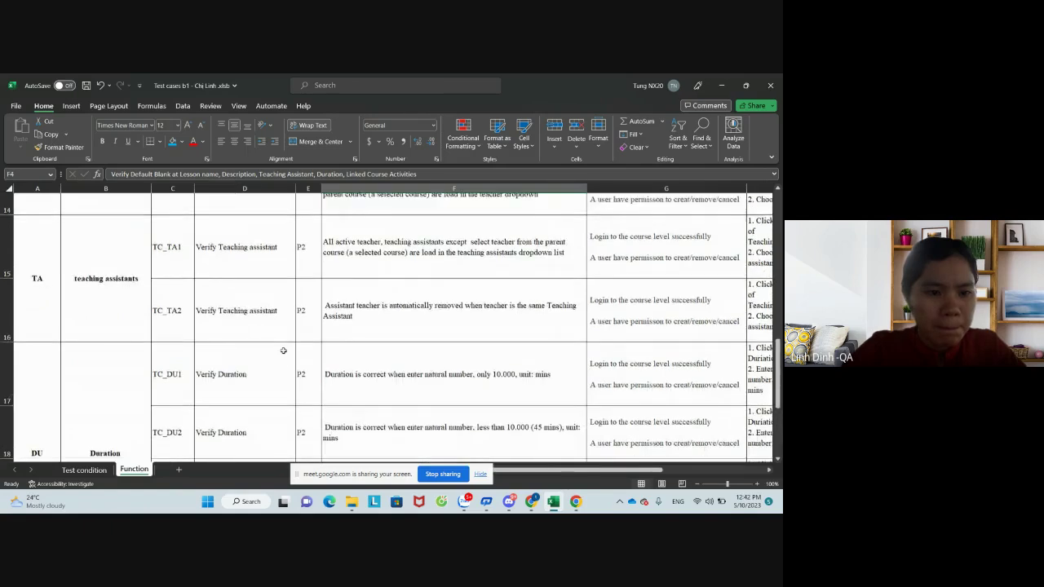
pyautogui.scroll(5, 284, 347)
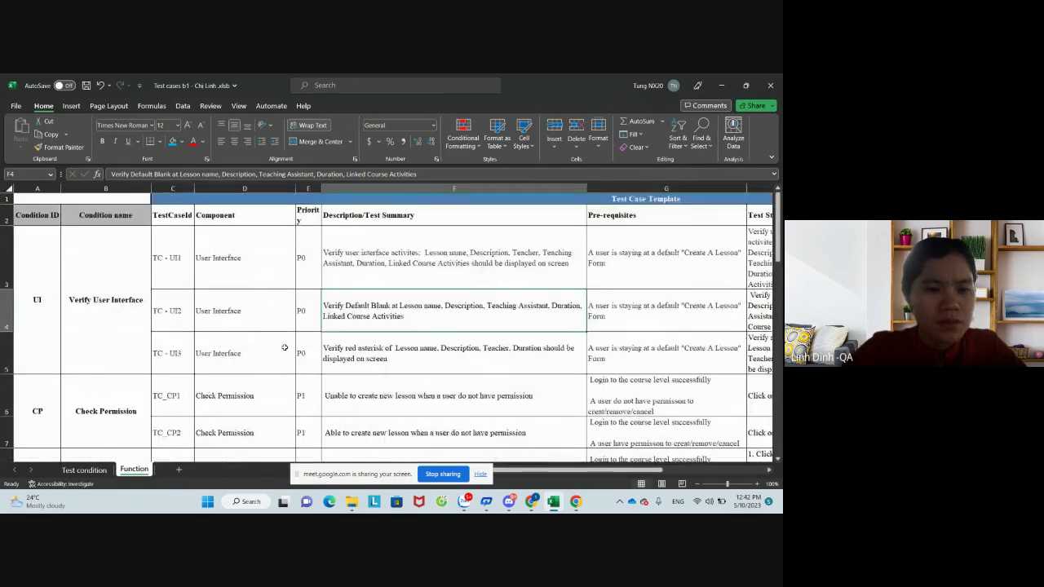
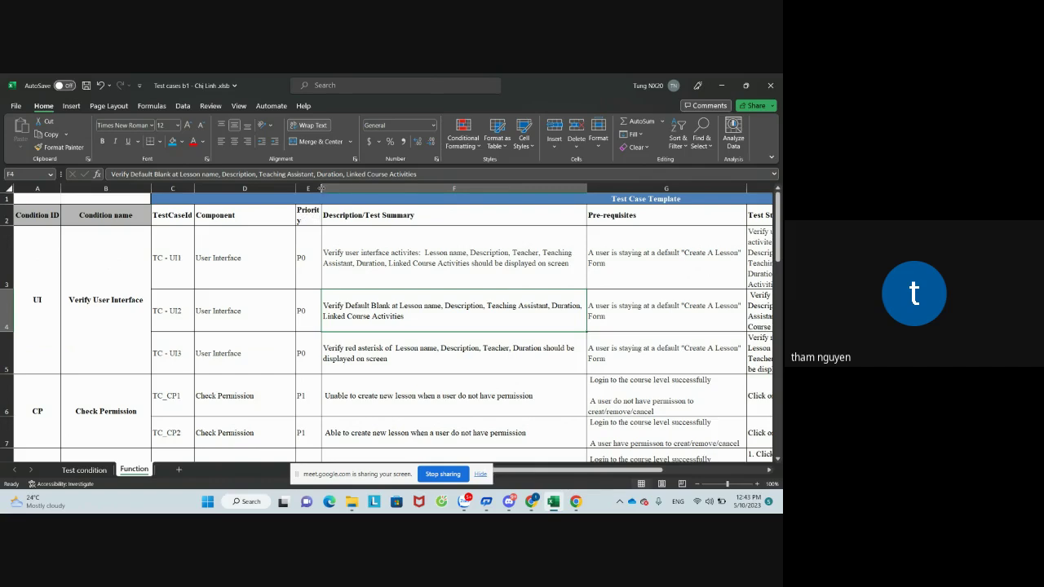
pyautogui.click(316, 247)
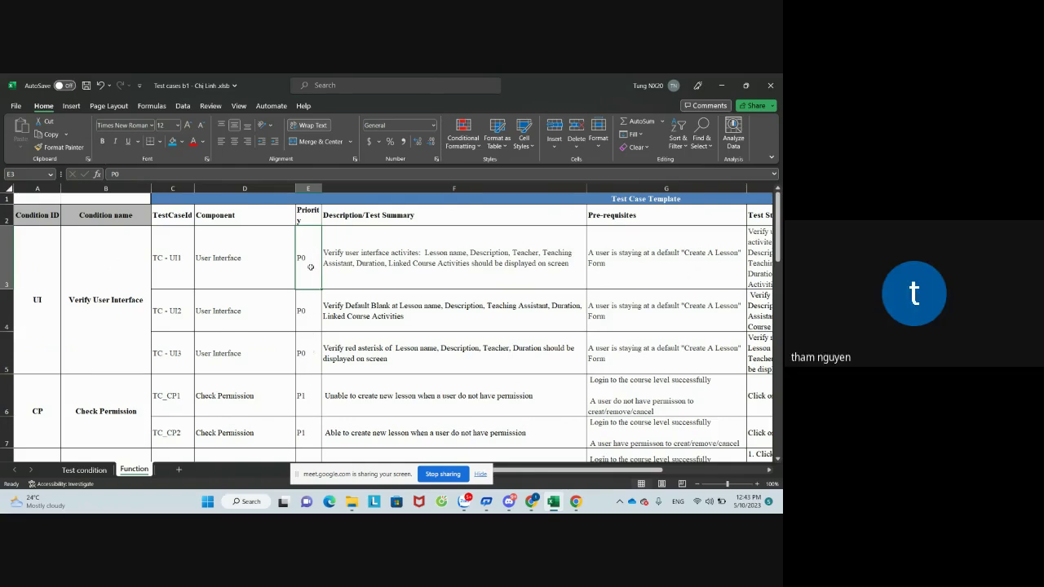
pyautogui.moveTo(310, 266)
pyautogui.mouseDown()
pyautogui.moveTo(303, 483)
pyautogui.moveTo(306, 196)
pyautogui.moveTo(292, 257)
pyautogui.mouseUp()
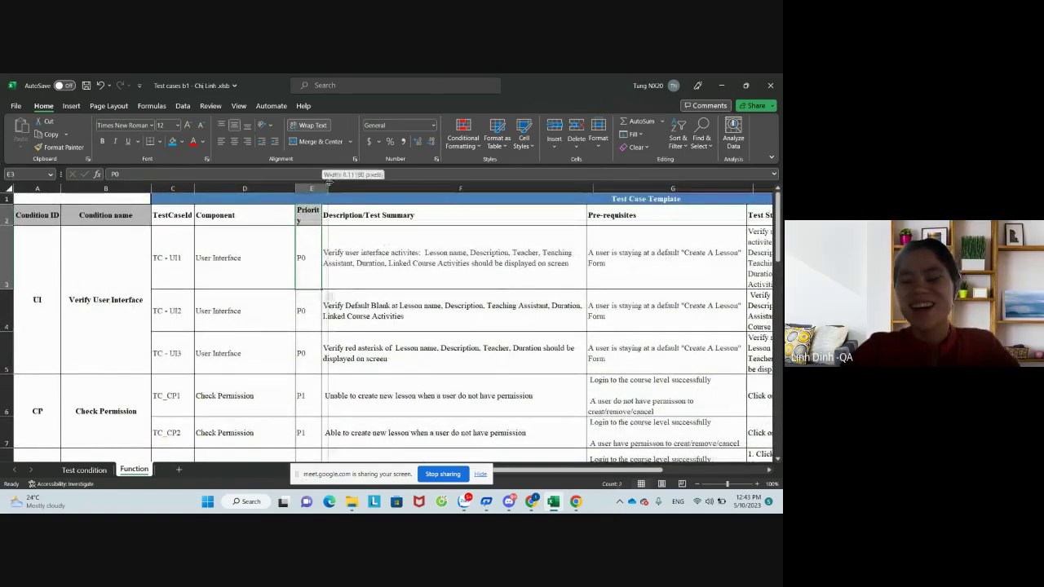
pyautogui.moveTo(321, 188); pyautogui.dragTo(330, 183)
# Replace the priority of test case TC - UI1 with "H,M,L" in cell E3.
pyautogui.click(311, 253)
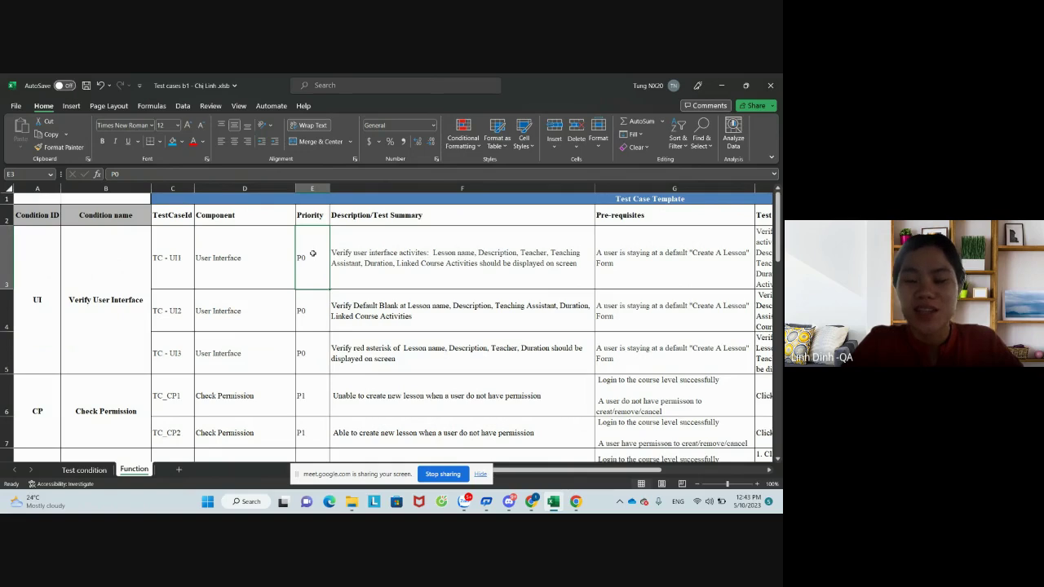
pyautogui.doubleClick(312, 254)
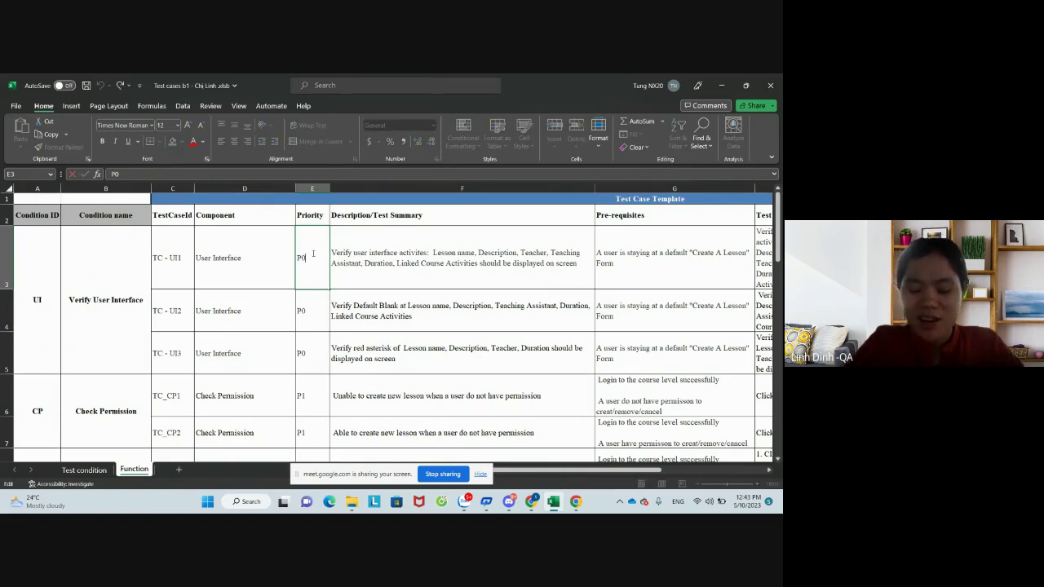
pyautogui.press('BackSpace')
pyautogui.press('BackSpace')
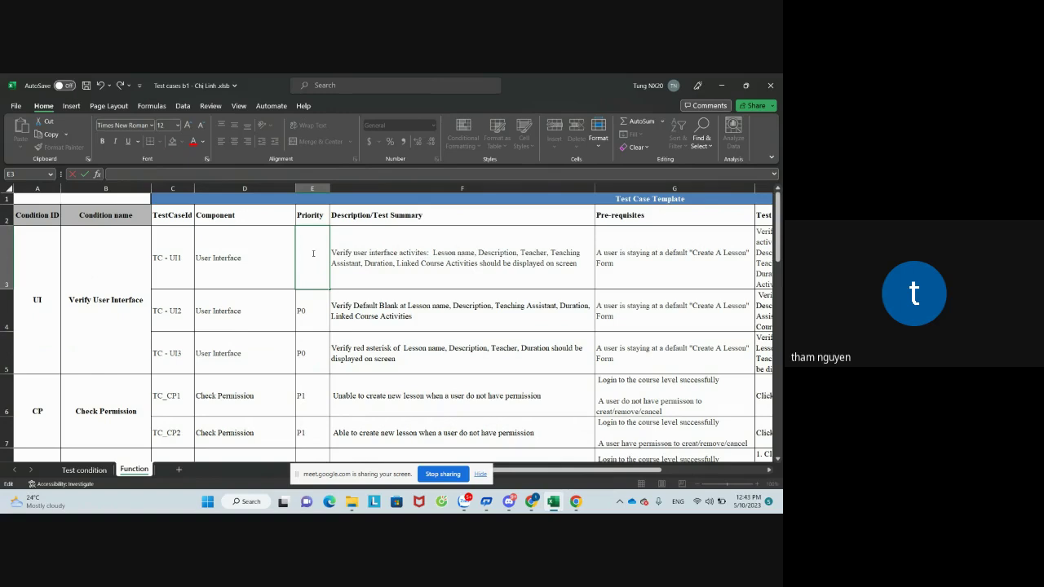
pyautogui.write('H')
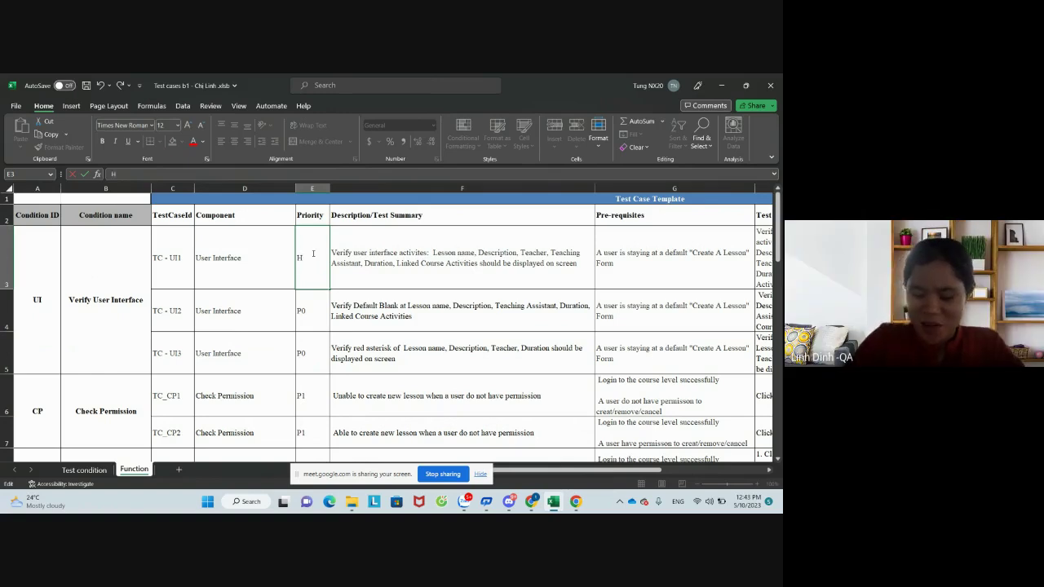
pyautogui.write(',M')
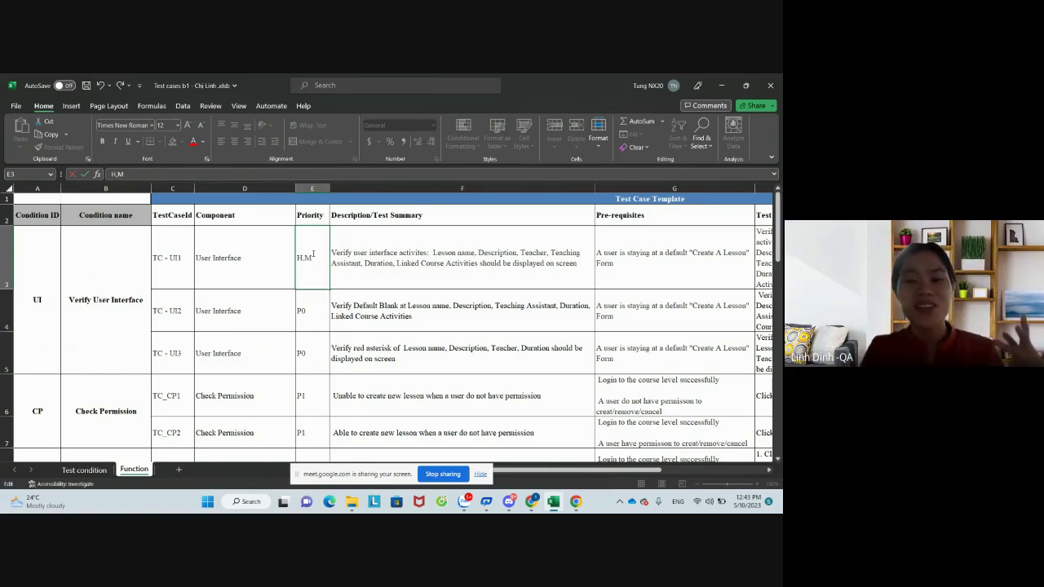
pyautogui.write(',L')
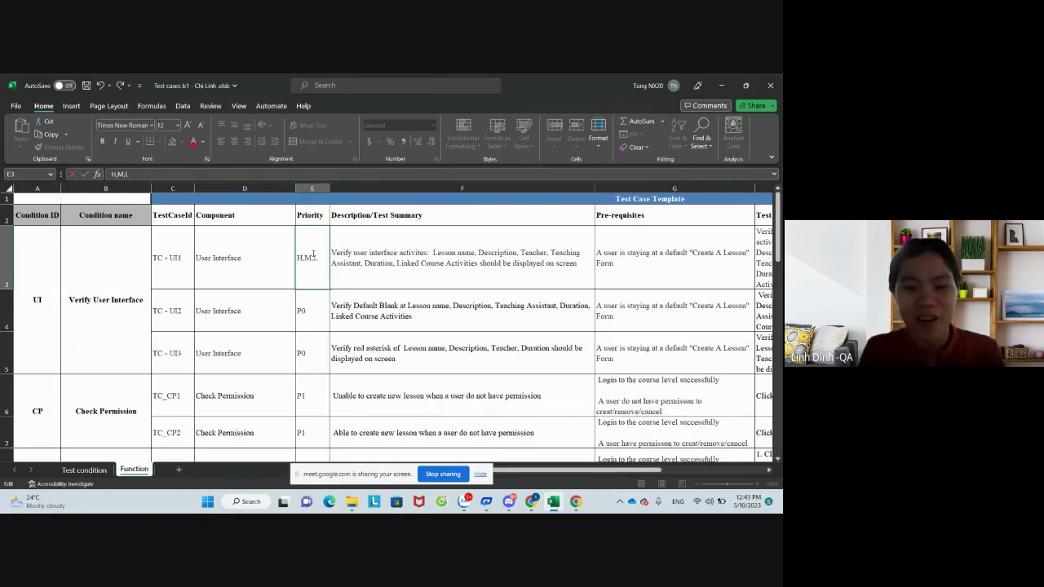
pyautogui.click(357, 315)
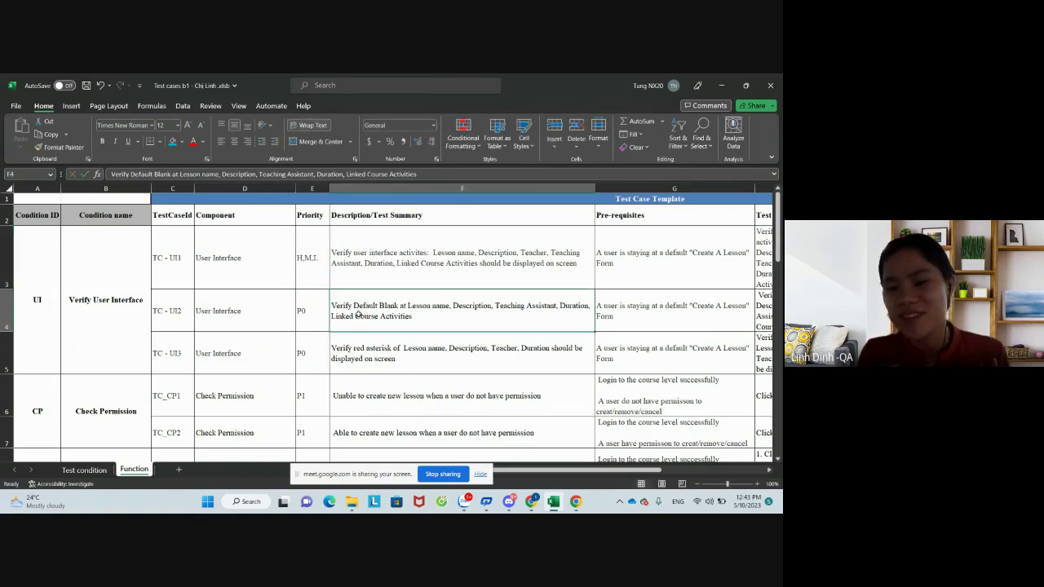
# Highlight the priority cell of test case TC - UI1 with a red fill.
pyautogui.click(315, 238)
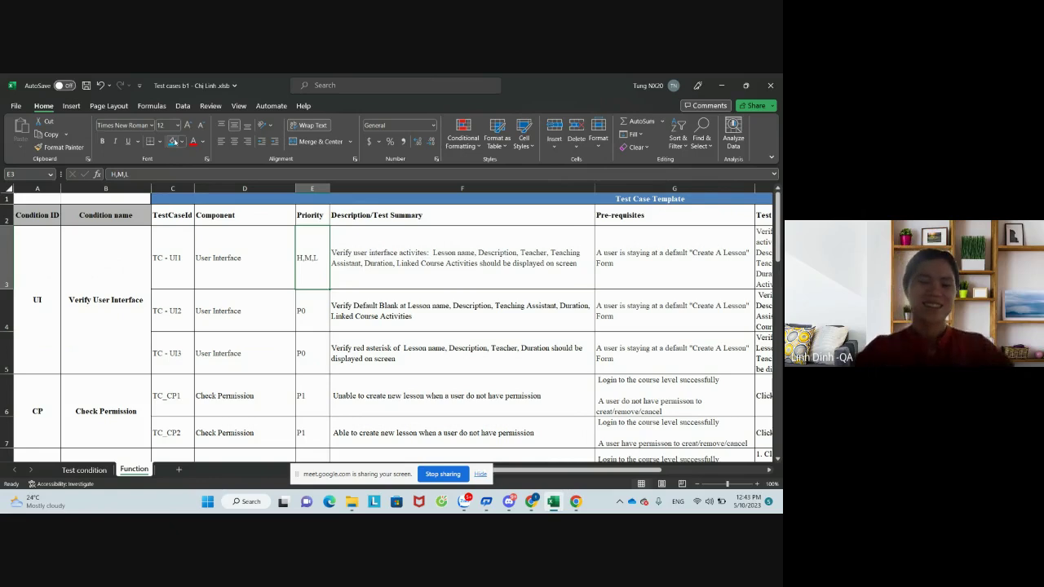
pyautogui.click(181, 142)
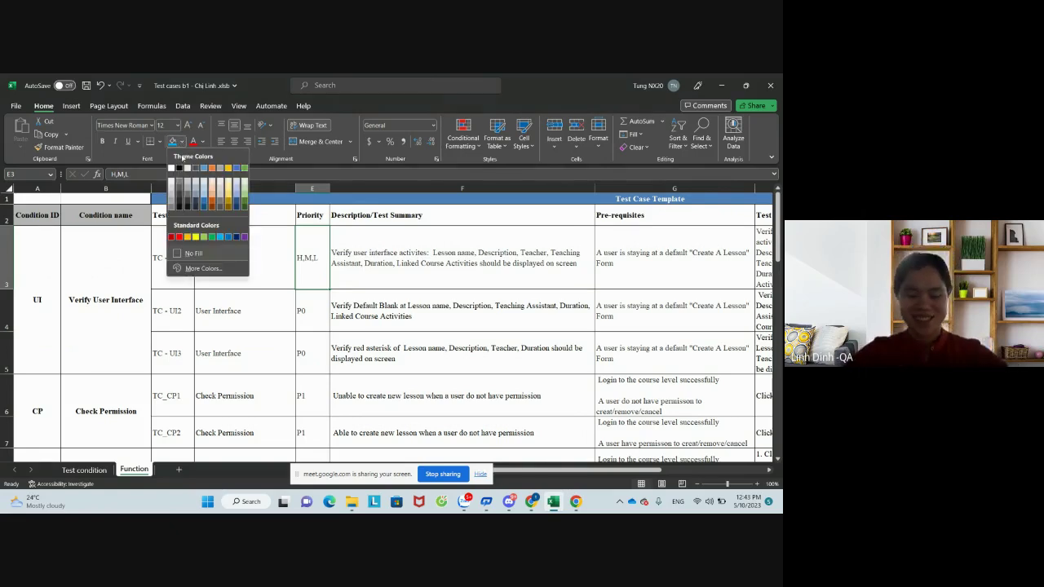
pyautogui.click(180, 237)
pyautogui.click(347, 266)
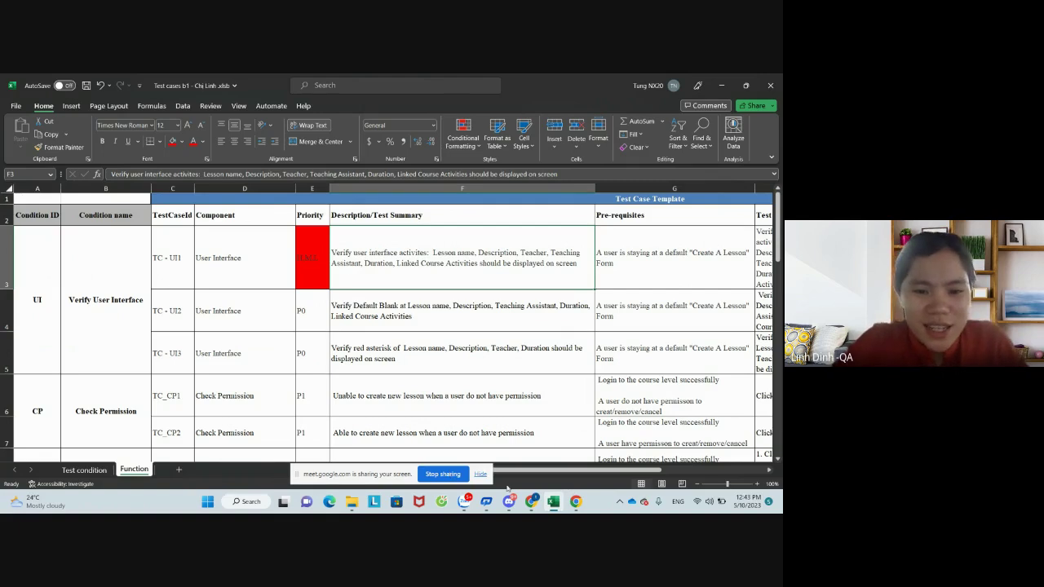
pyautogui.moveTo(607, 471); pyautogui.dragTo(629, 471)
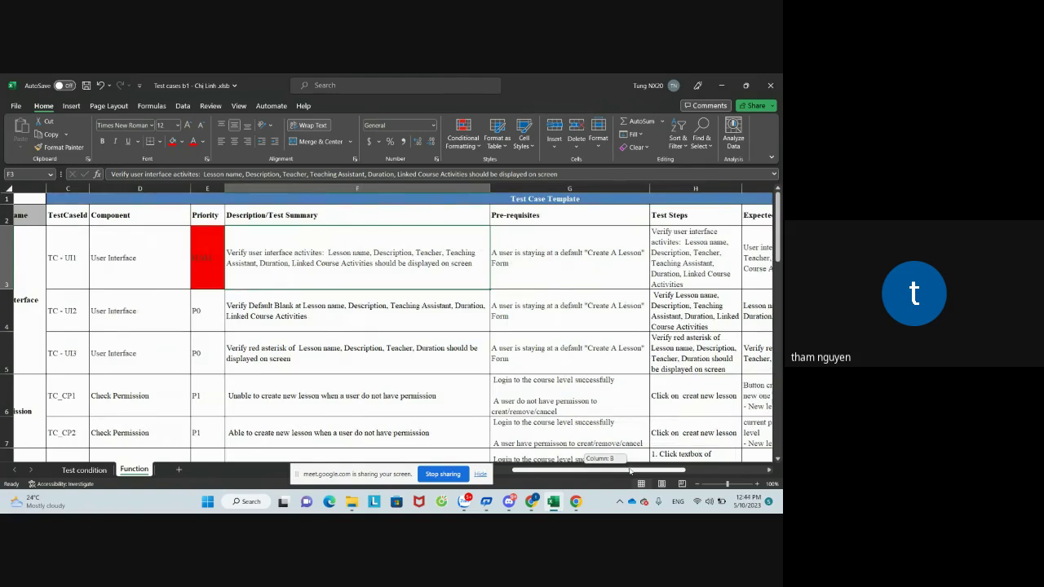
pyautogui.moveTo(629, 471); pyautogui.dragTo(630, 471)
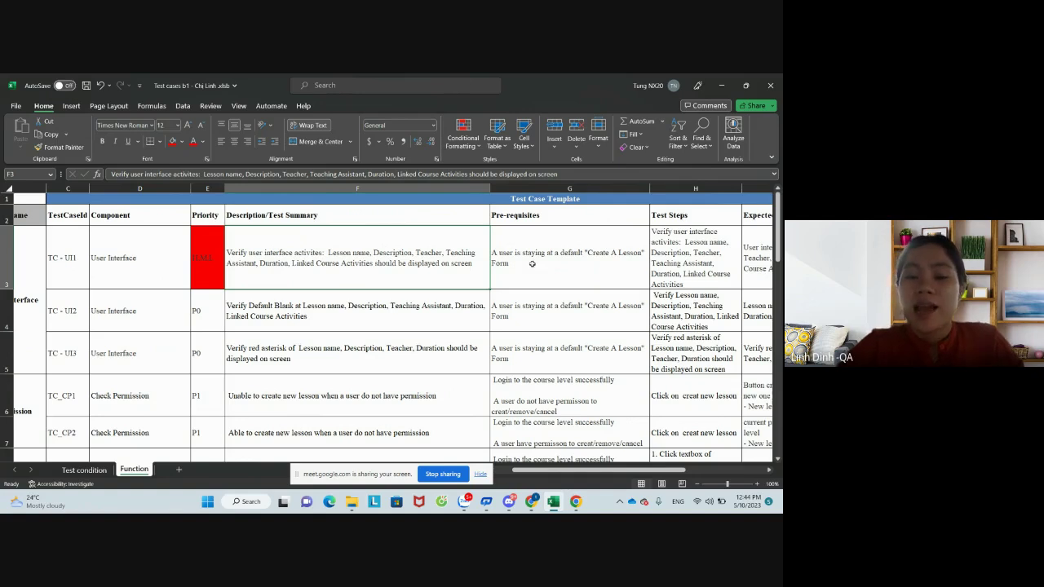
pyautogui.doubleClick(472, 263)
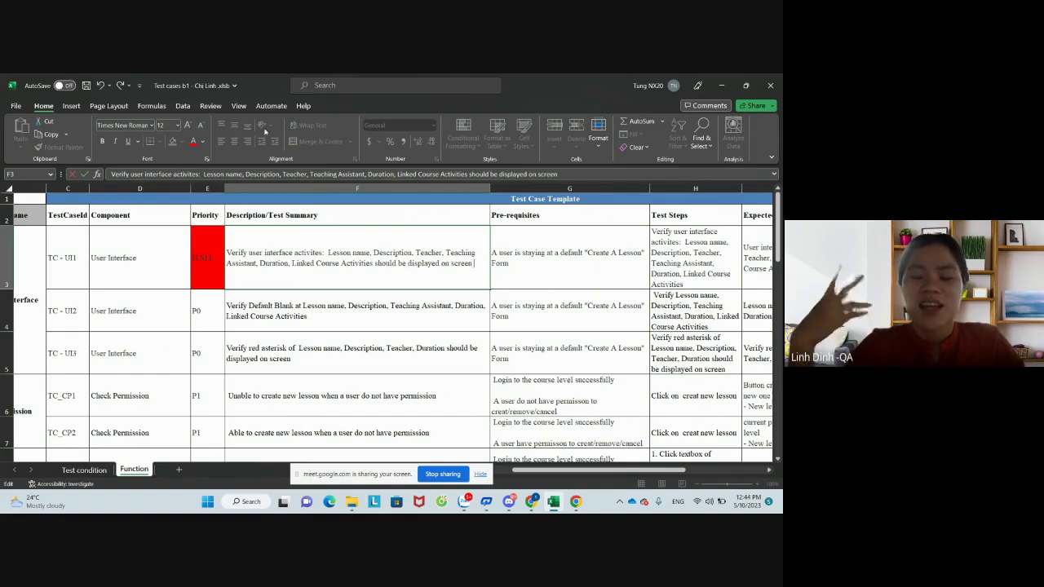
pyautogui.click(238, 105)
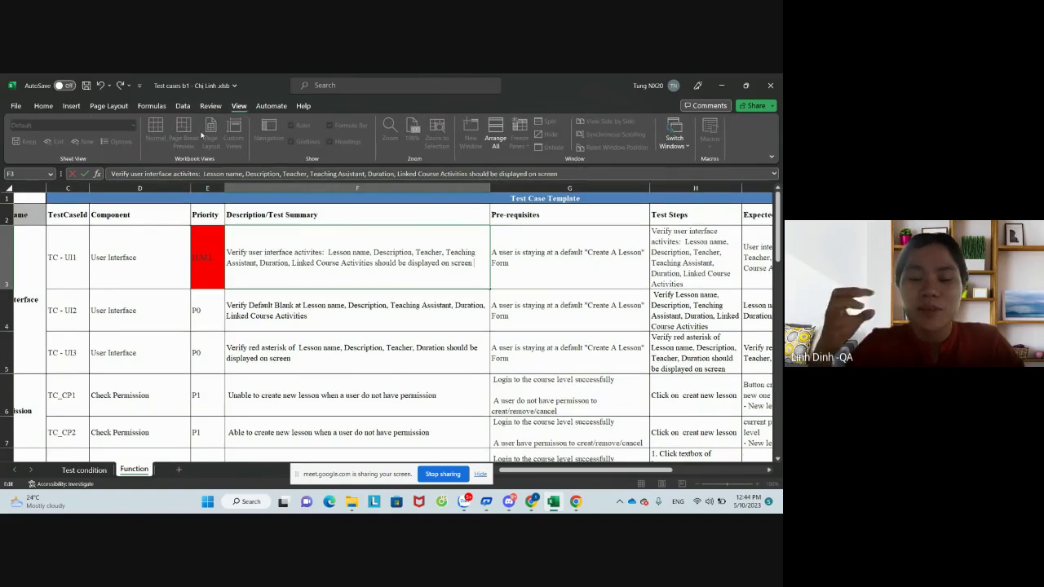
pyautogui.click(209, 107)
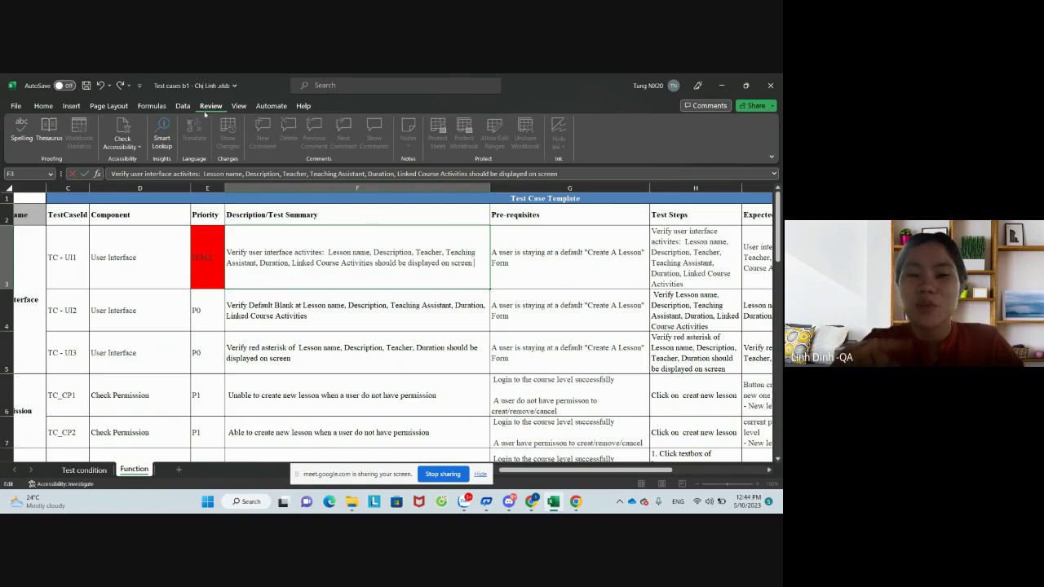
pyautogui.click(238, 106)
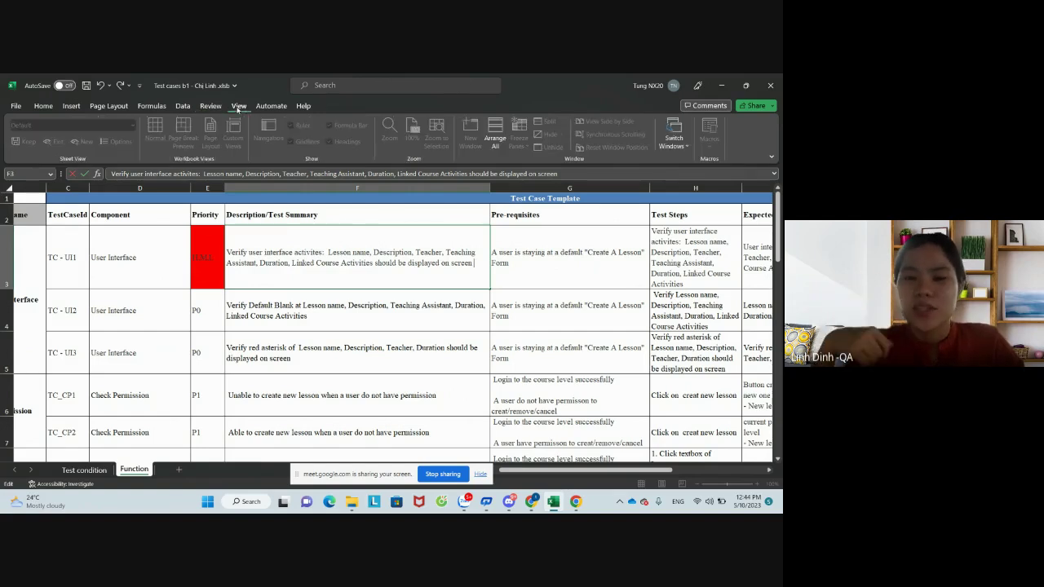
pyautogui.click(526, 250)
pyautogui.click(464, 243)
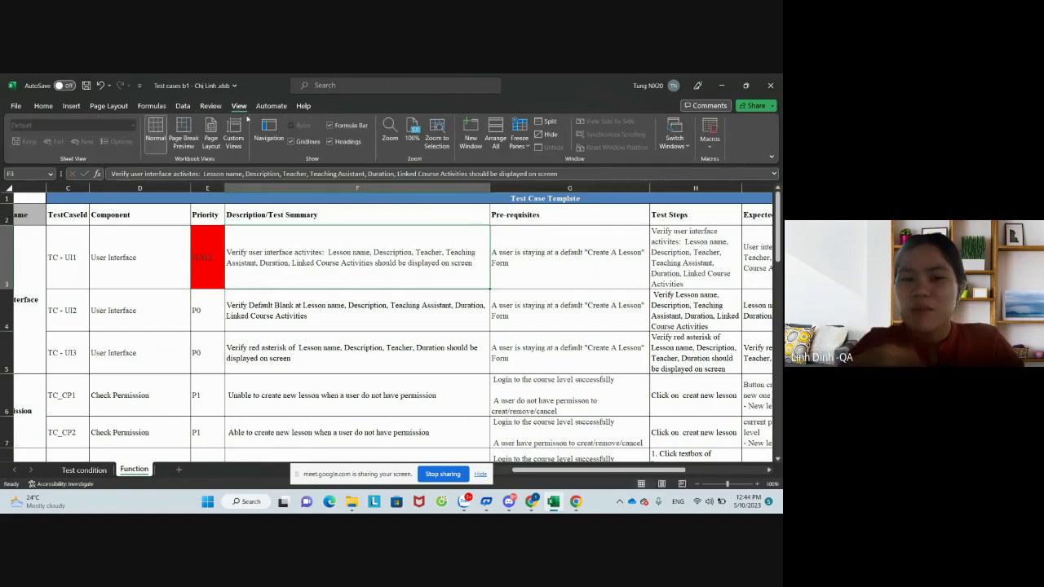
pyautogui.click(209, 106)
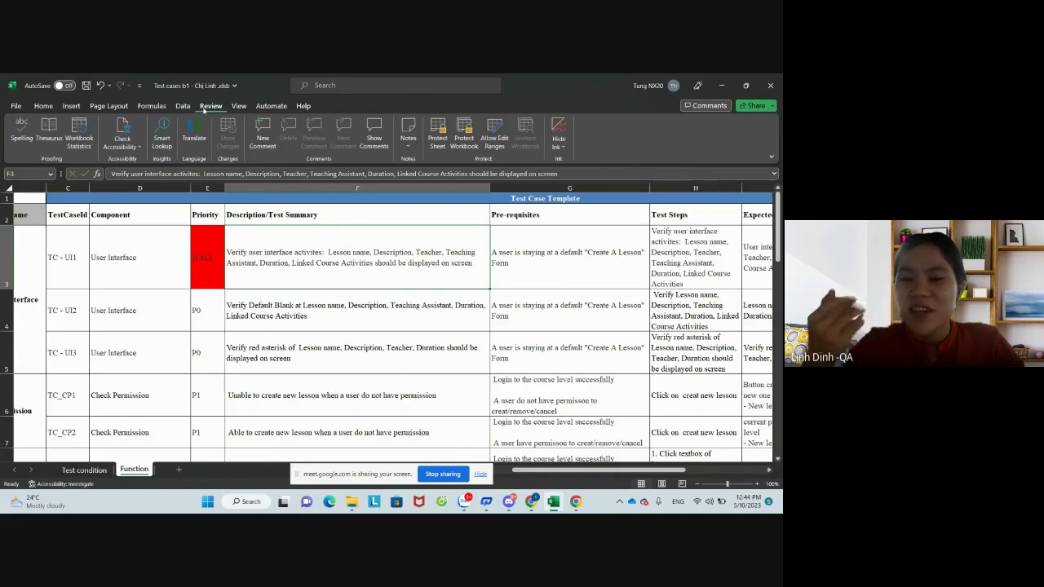
# Draft a comment reading "Verify of X screen" on the description of test case TC - UI1 in cell F3.
pyautogui.click(262, 130)
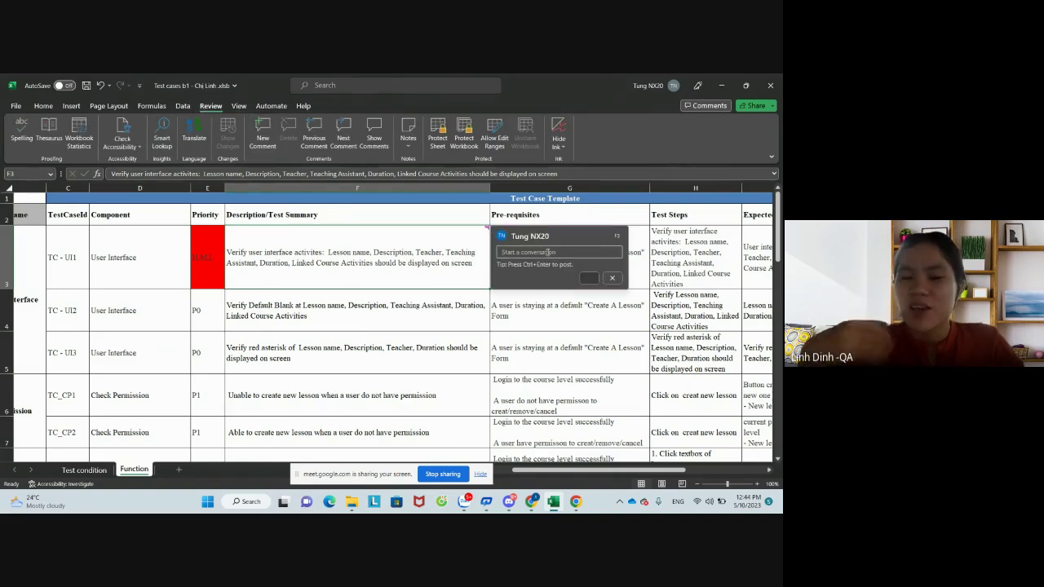
pyautogui.write('v')
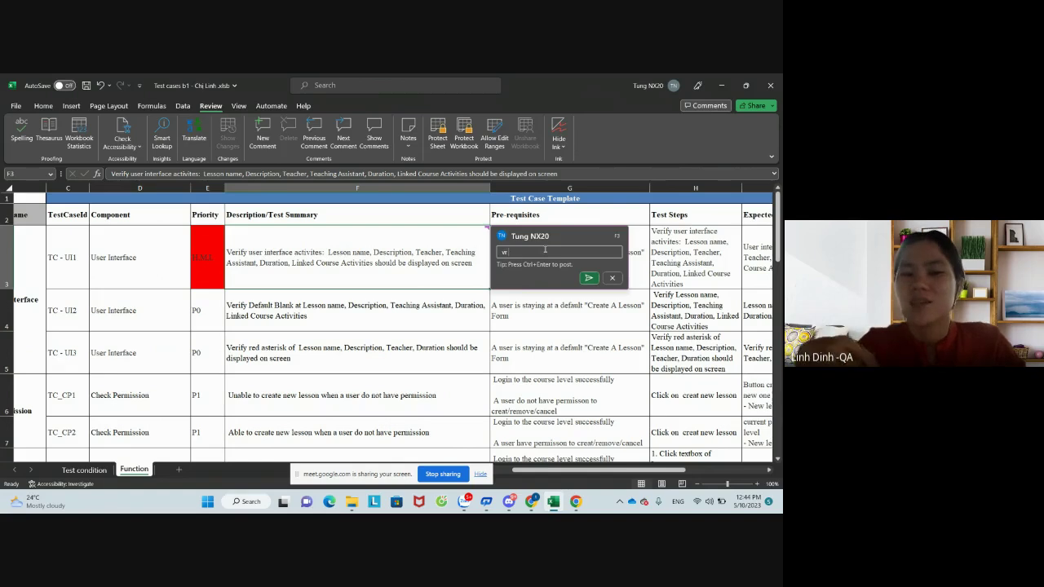
pyautogui.press('BackSpace')
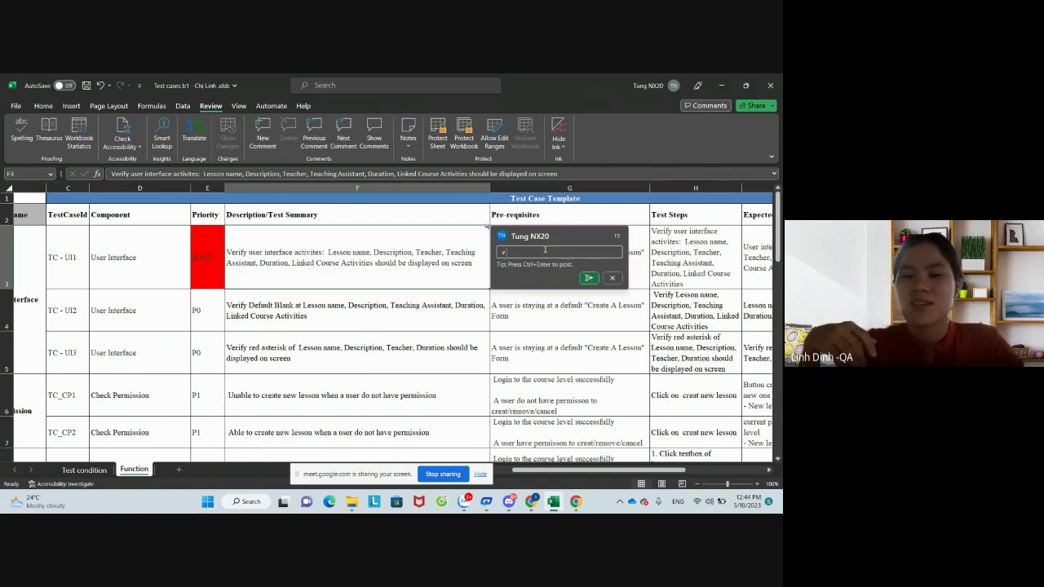
pyautogui.write('i')
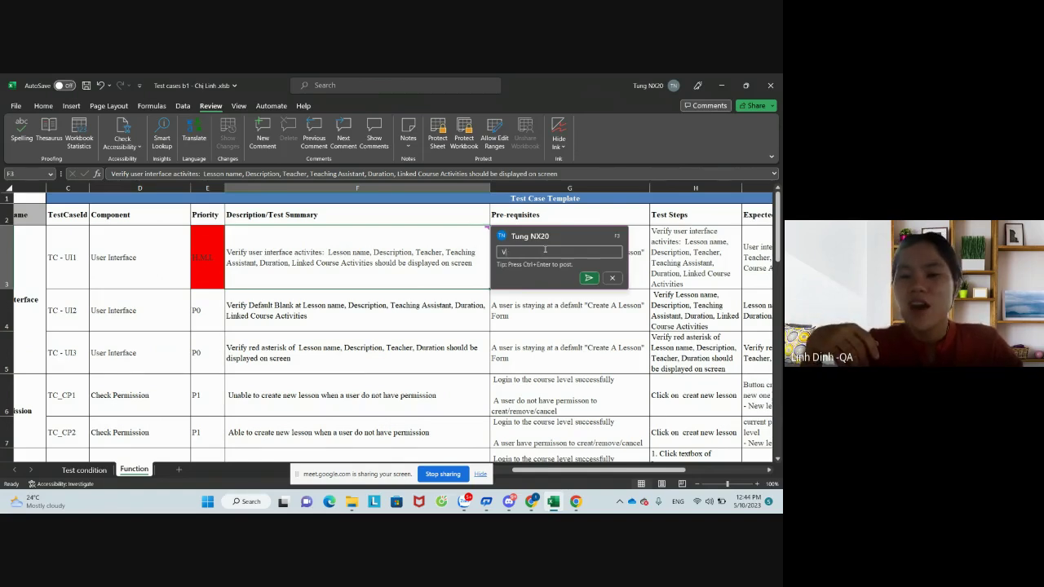
pyautogui.write('é')
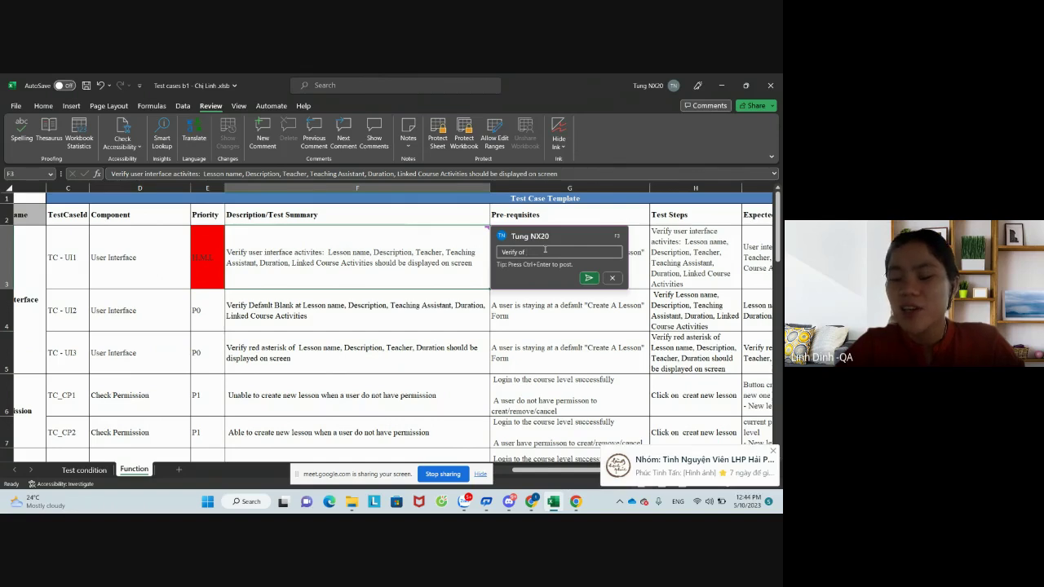
pyautogui.write('X x')
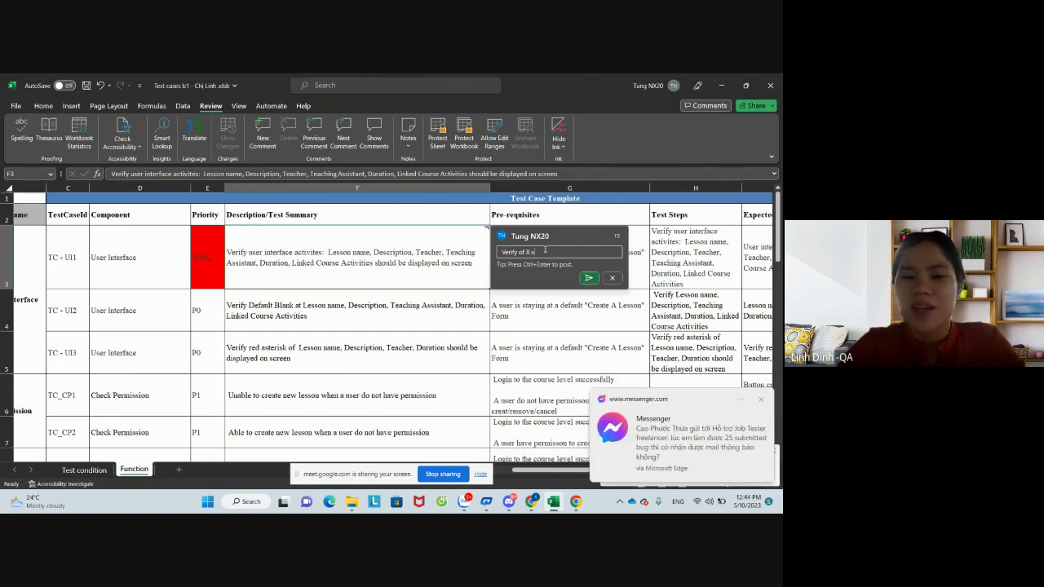
pyautogui.write('creen')
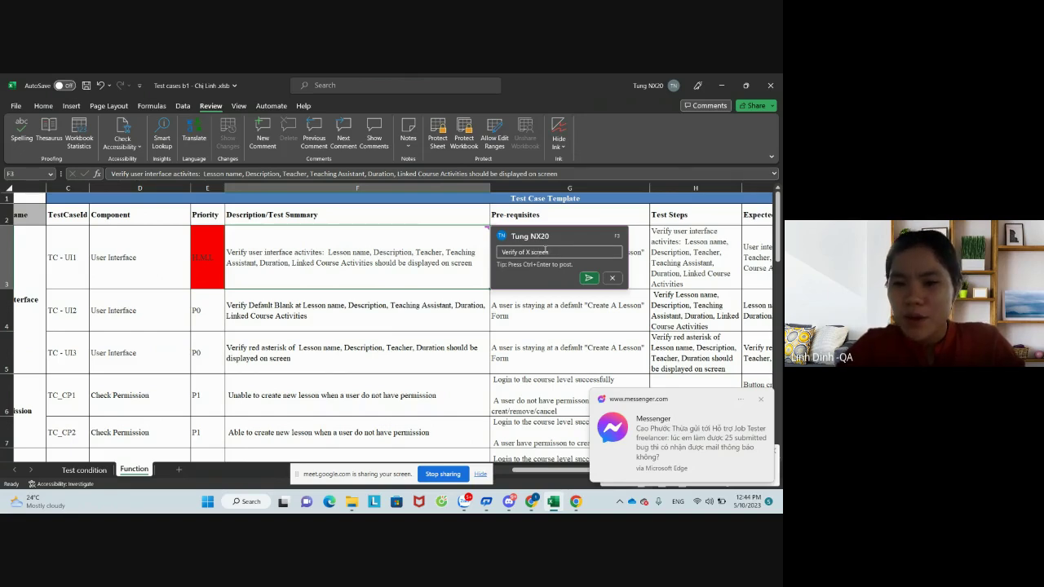
pyautogui.click(524, 310)
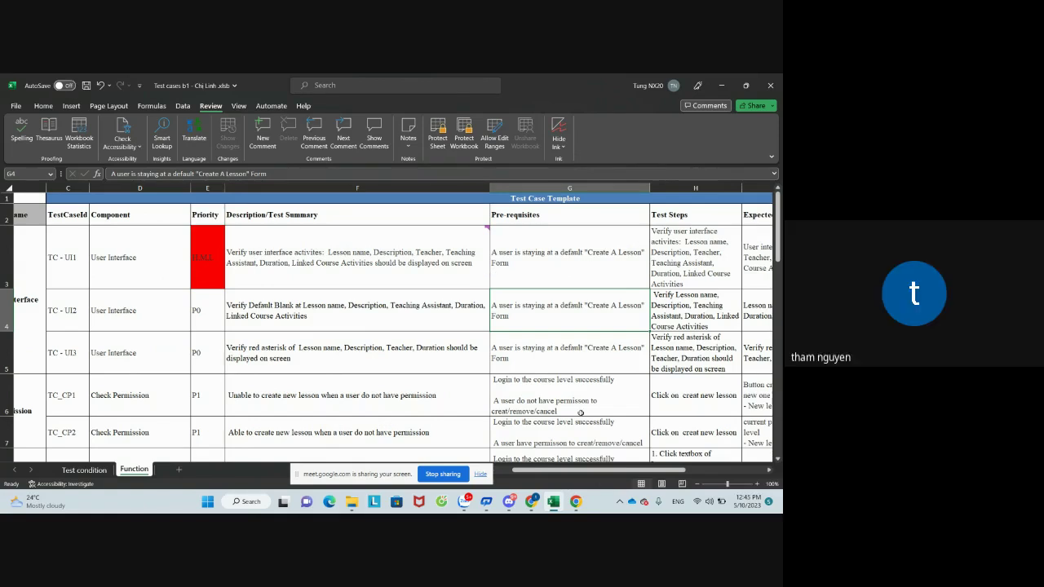
# Reword the draft comment on cell F3 to "Verify UI of X screen".
pyautogui.moveTo(569, 473); pyautogui.dragTo(617, 475)
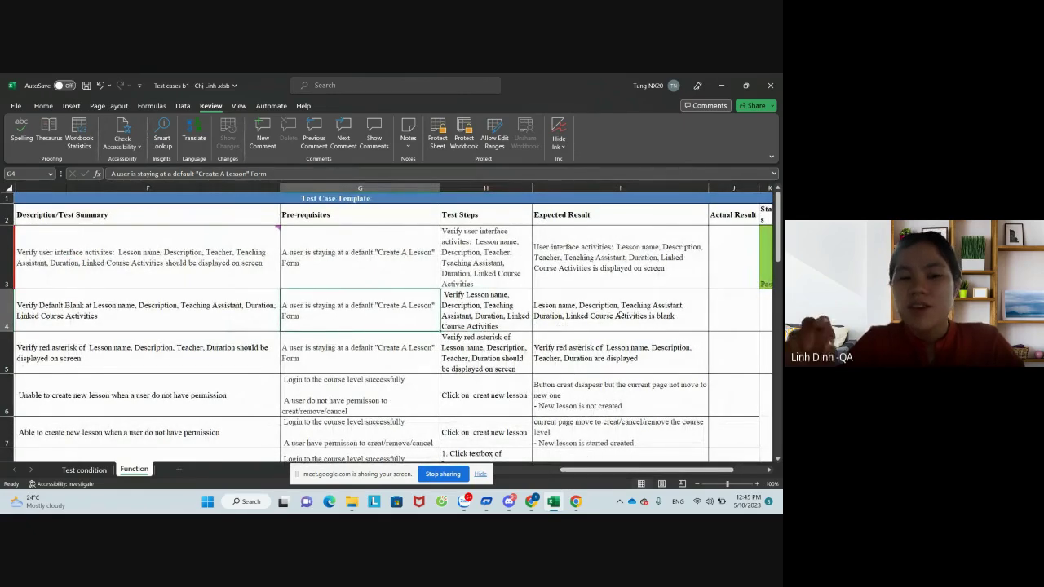
pyautogui.click(598, 266)
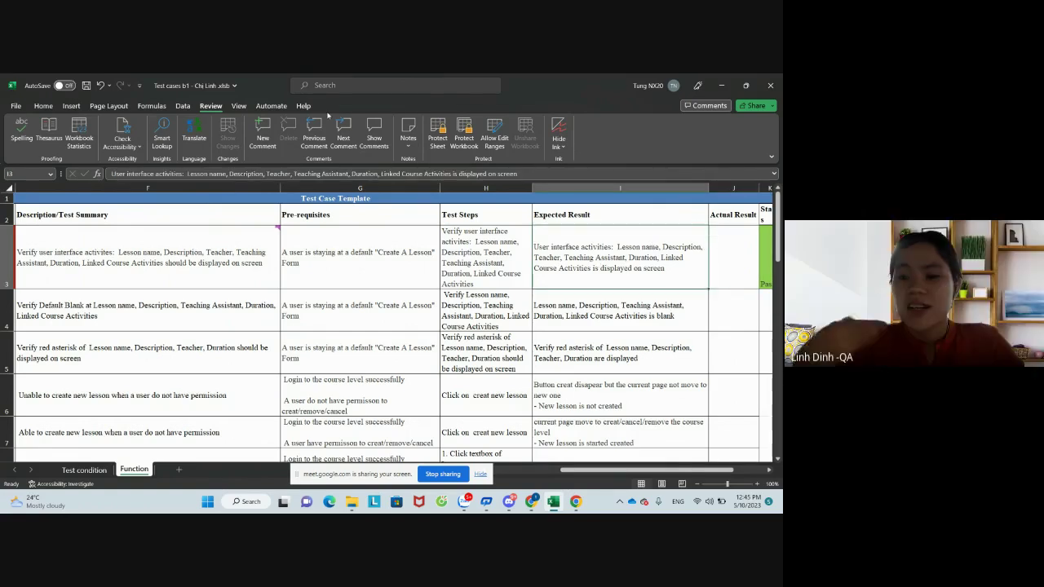
pyautogui.click(163, 256)
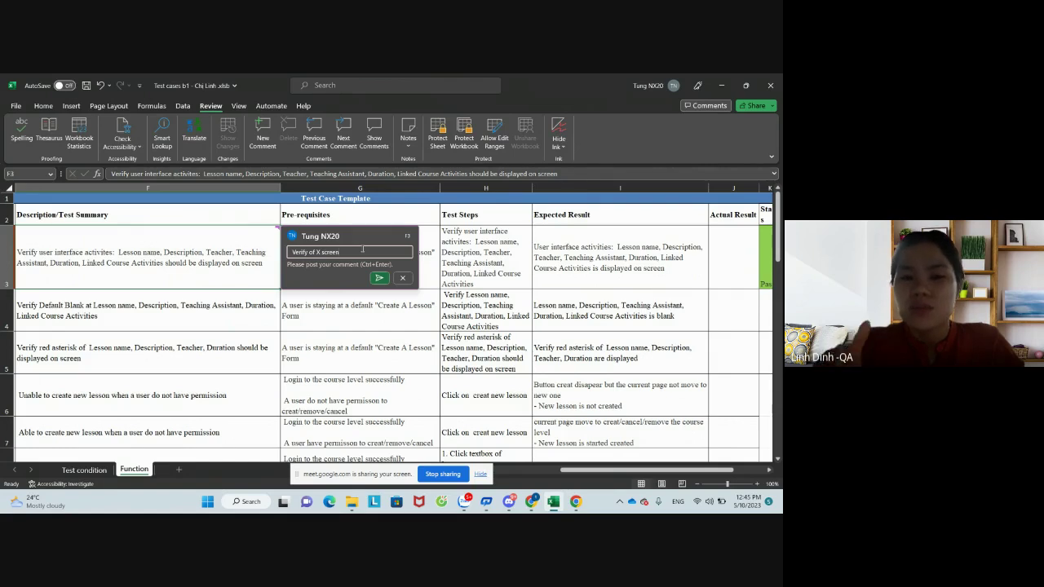
pyautogui.press('Return')
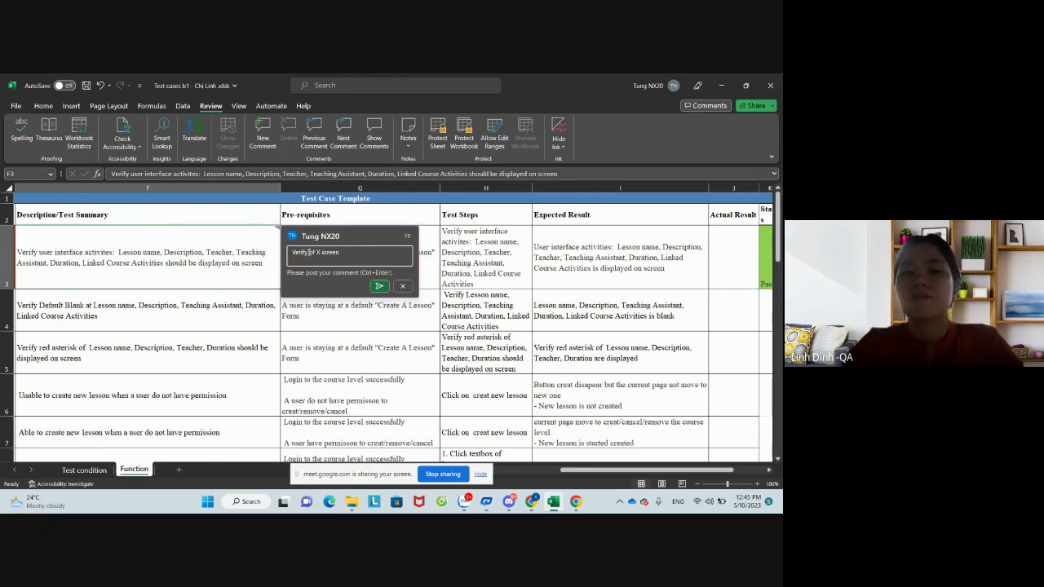
pyautogui.write('all')
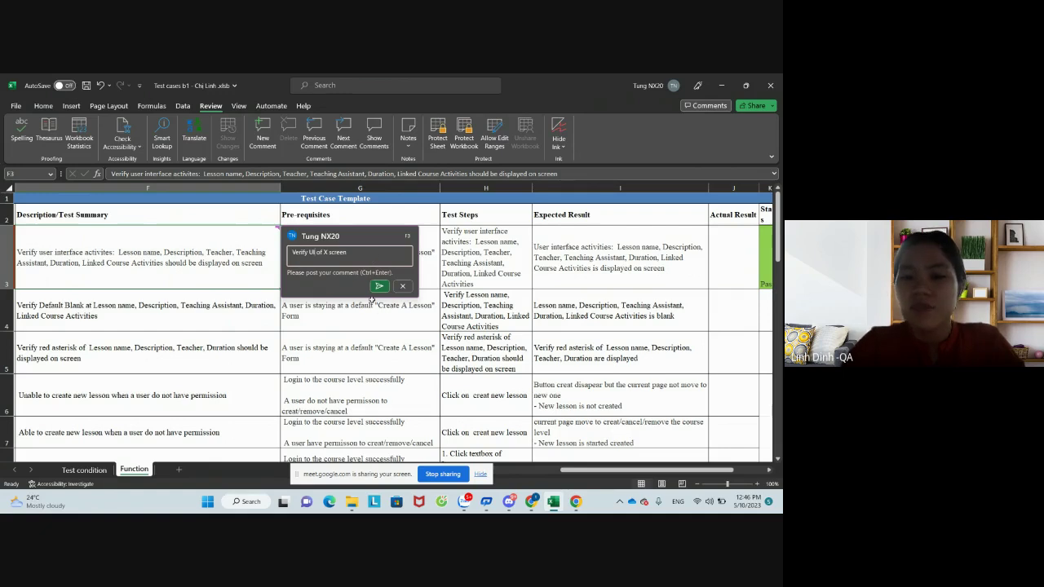
pyautogui.click(447, 275)
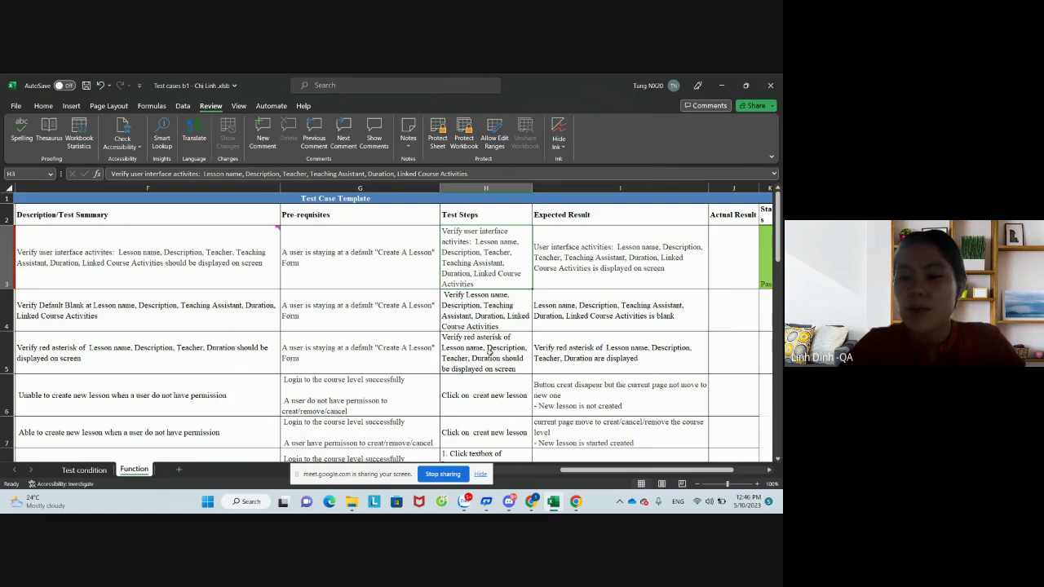
pyautogui.click(489, 354)
pyautogui.click(475, 257)
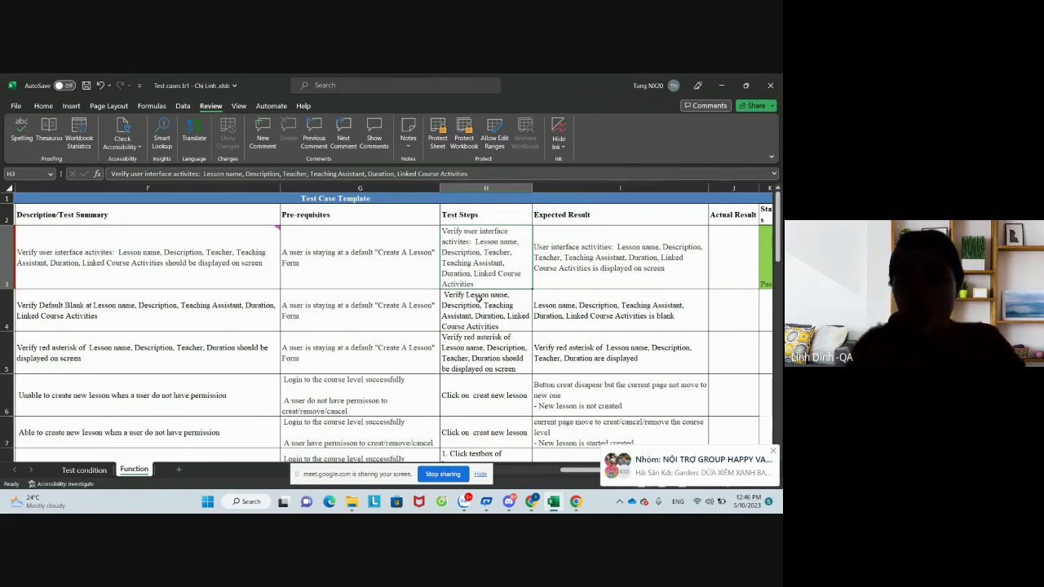
pyautogui.click(266, 257)
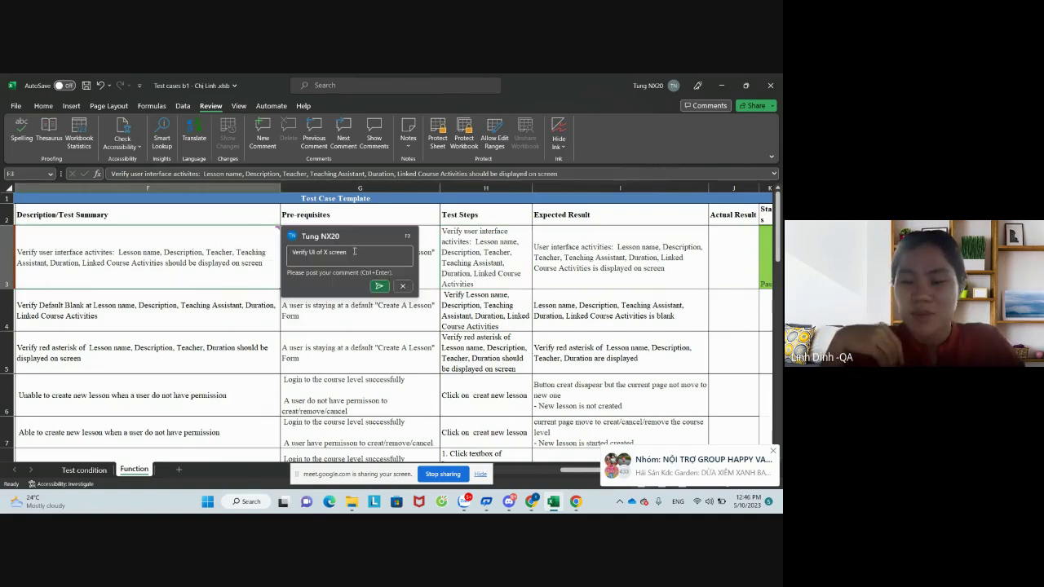
pyautogui.moveTo(355, 252); pyautogui.dragTo(300, 253)
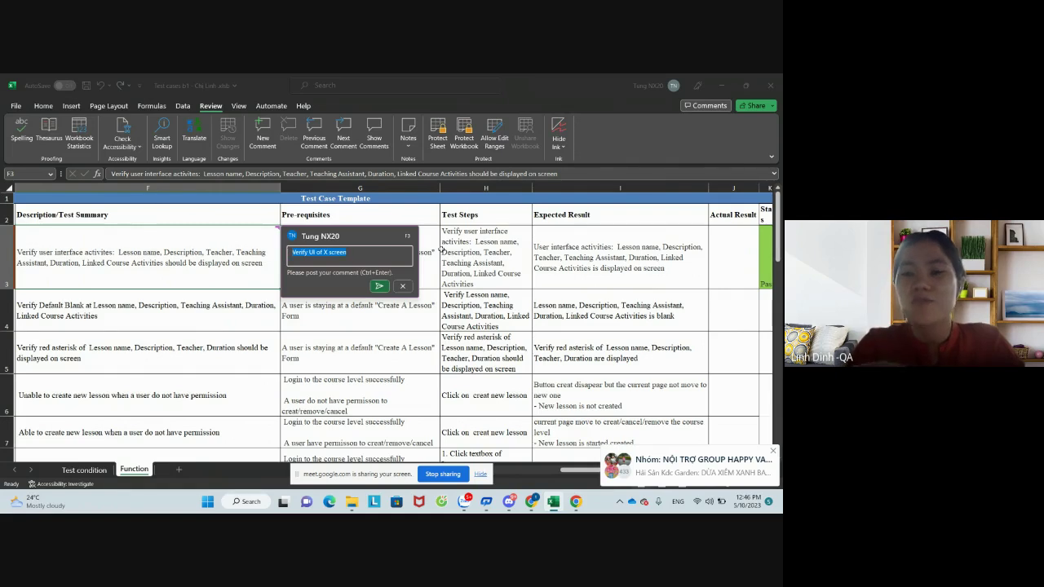
pyautogui.click(432, 245)
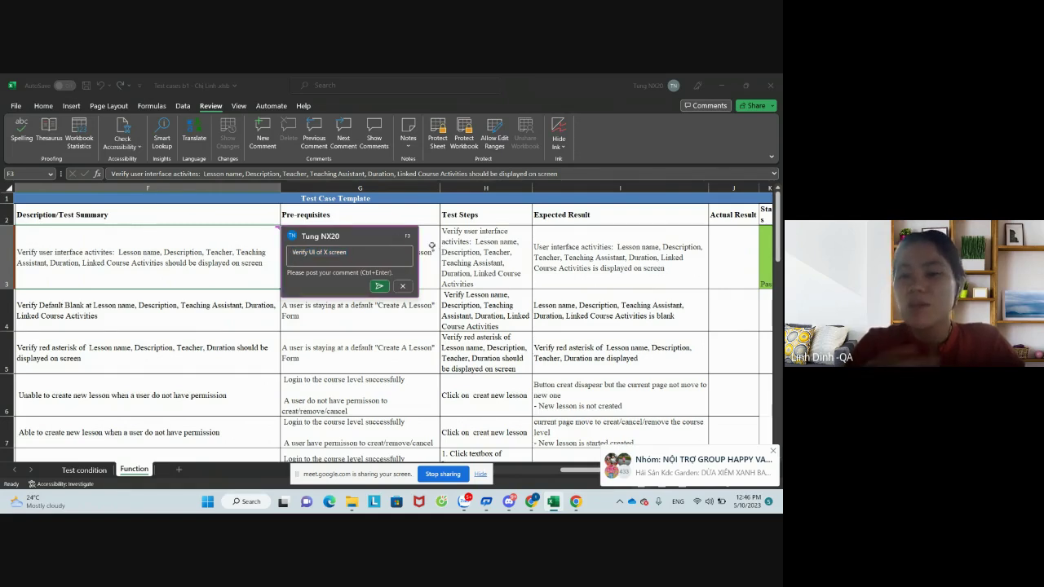
# Try to start a new comment on the Test Steps cell of test case TC - UI1.
pyautogui.click(450, 248)
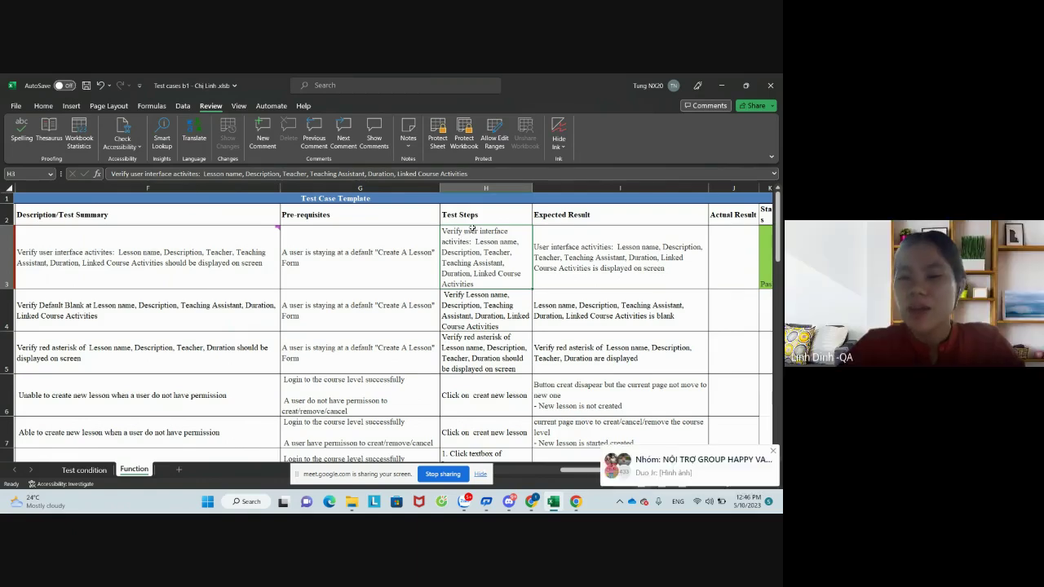
pyautogui.click(261, 127)
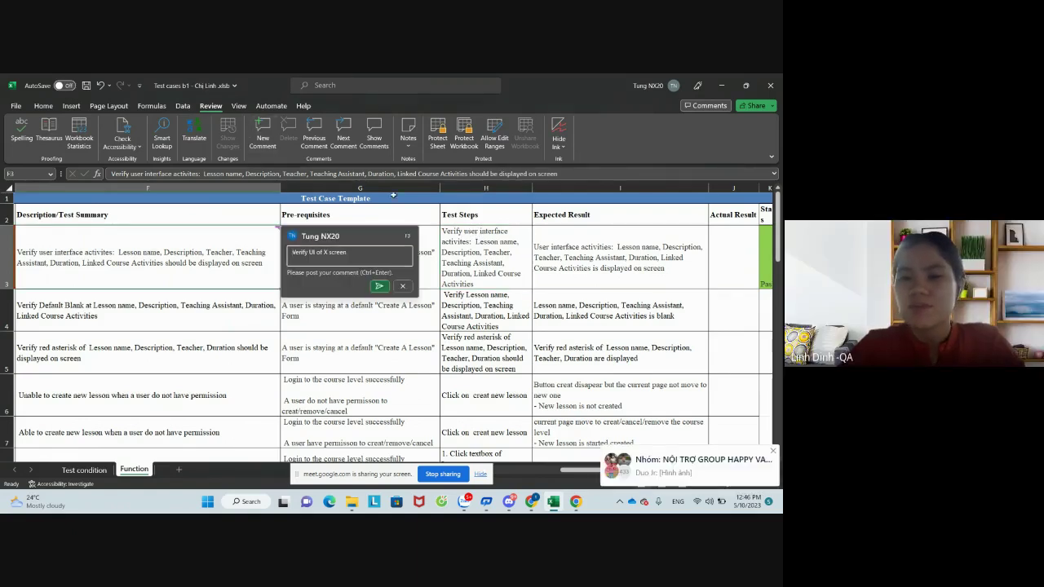
pyautogui.click(477, 255)
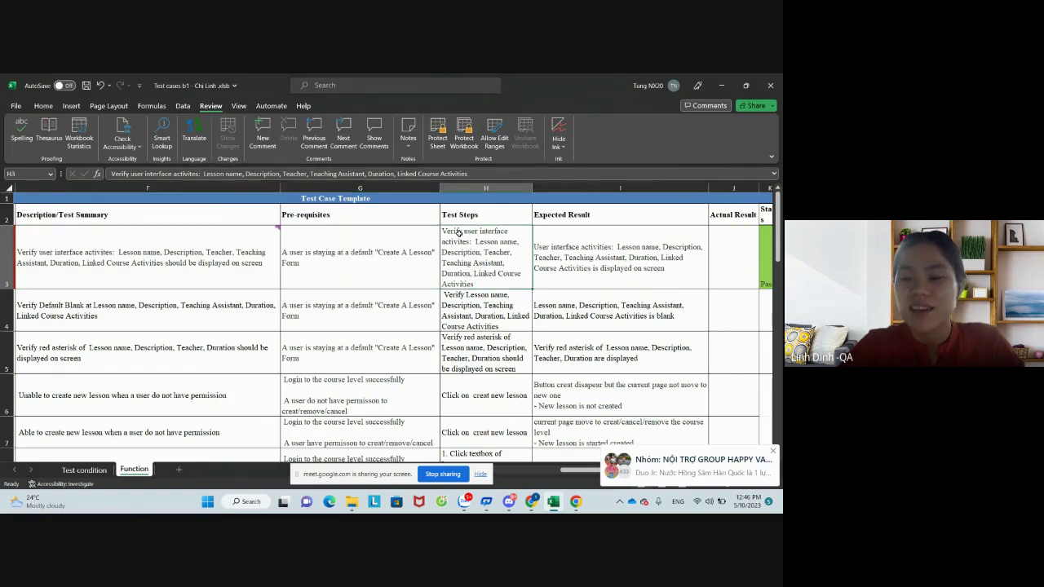
# Insert "(observe)" after "Verify" in the test steps of test case TC - UI1 in cell H3.
pyautogui.doubleClick(461, 233)
pyautogui.write('(b')
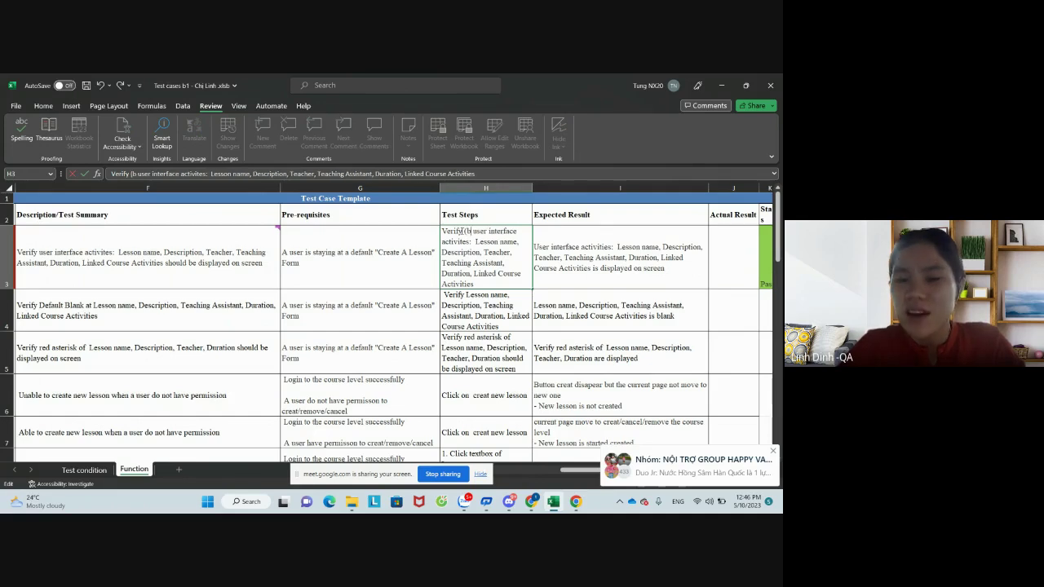
pyautogui.press('BackSpace')
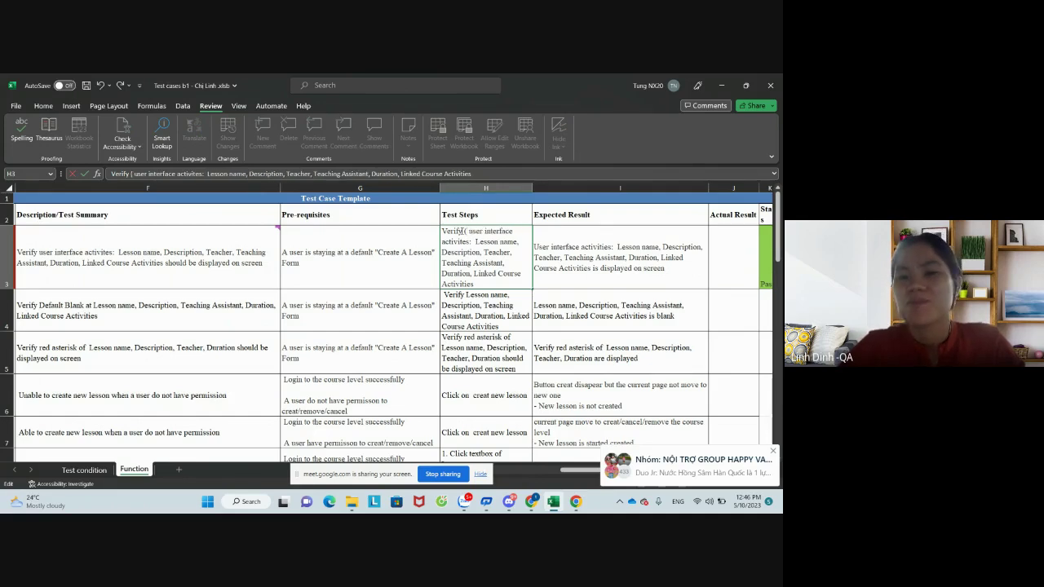
pyautogui.write('obs')
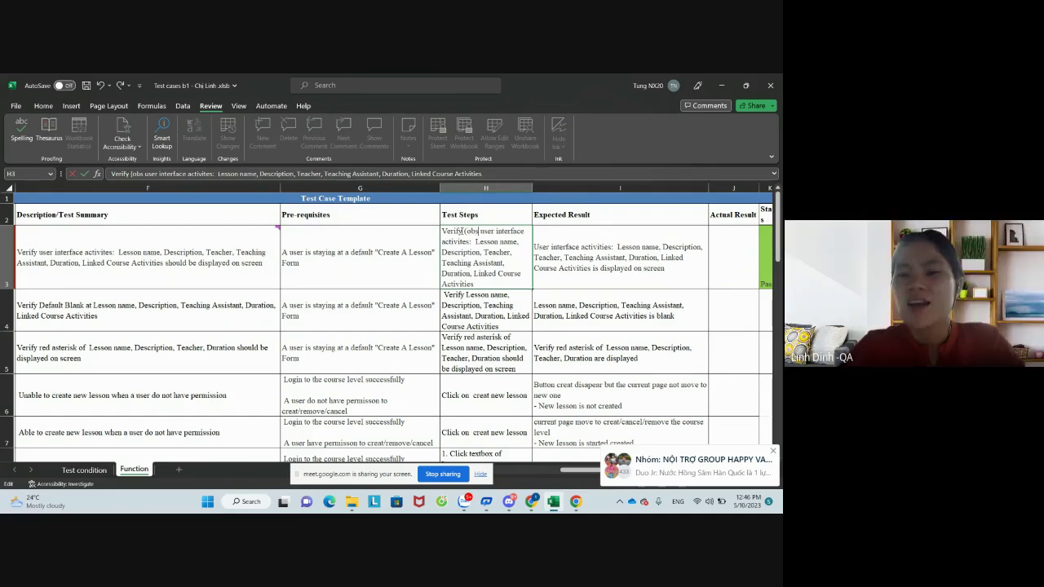
pyautogui.write('er')
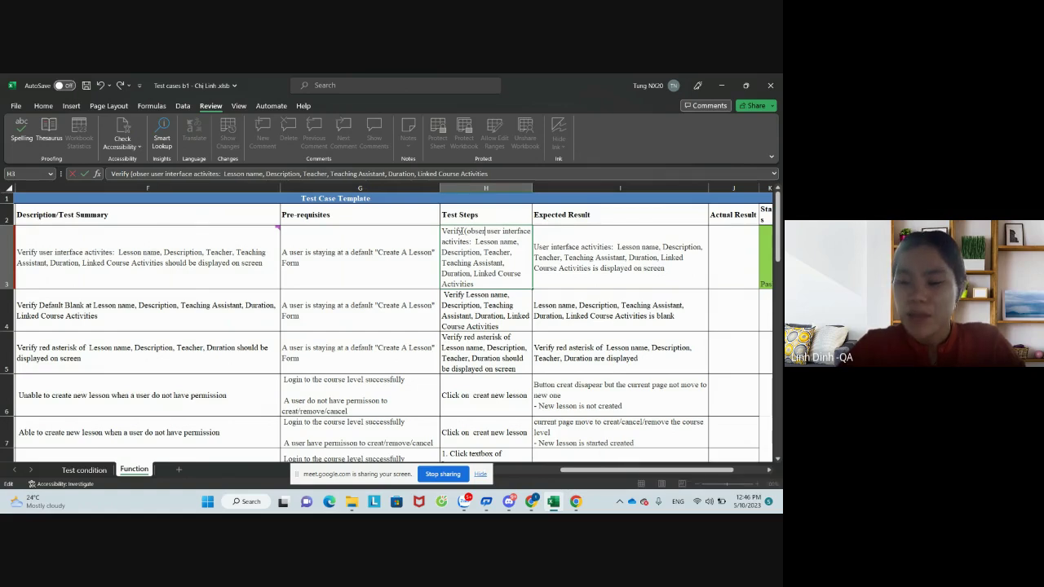
pyautogui.write('ve')
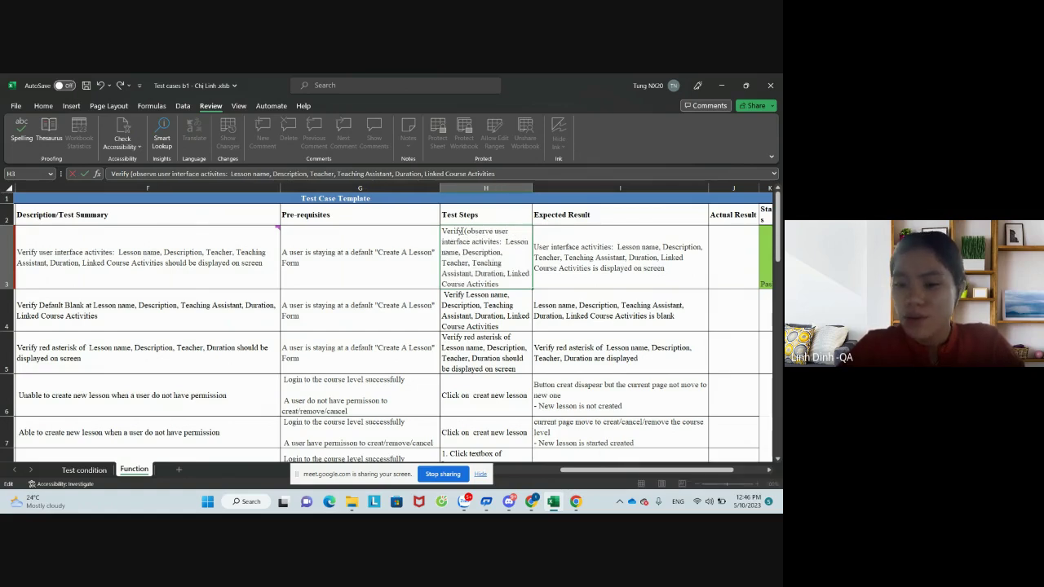
pyautogui.write(')')
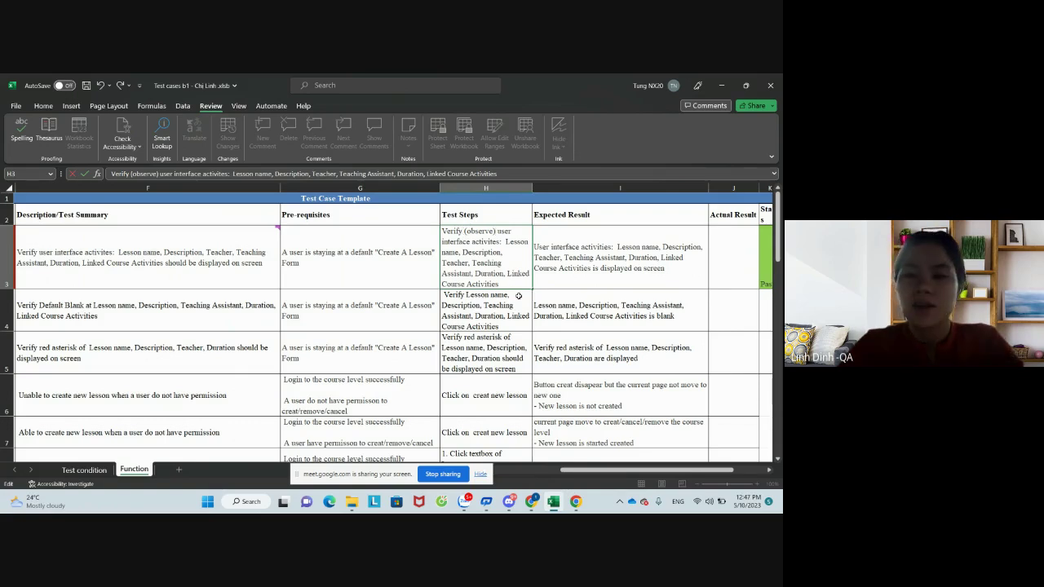
pyautogui.click(557, 302)
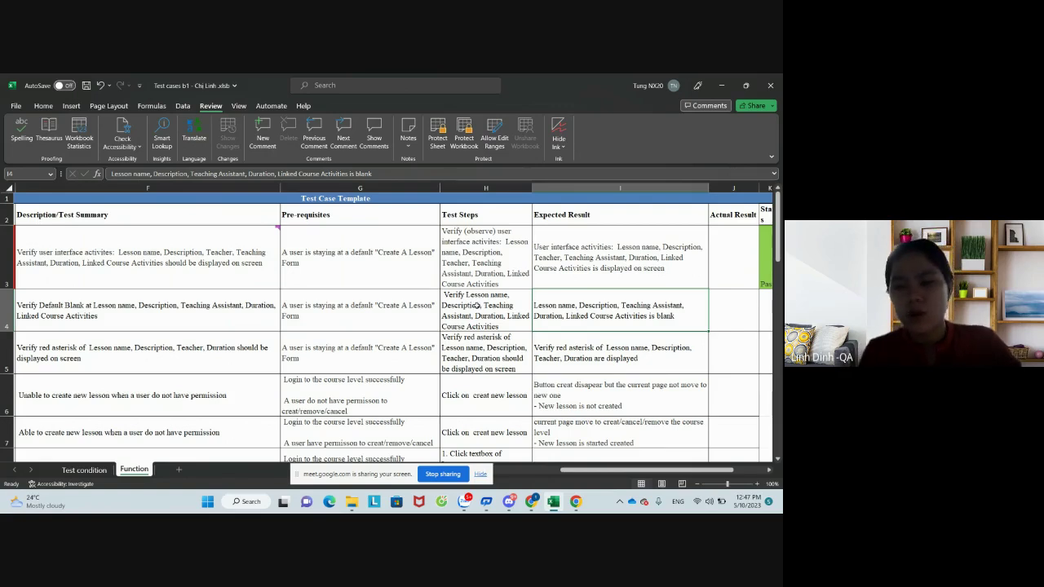
# Insert "( all)" after "Verify" in the description of test case TC - UI2 in cell F4.
pyautogui.scroll(-1, 477, 304)
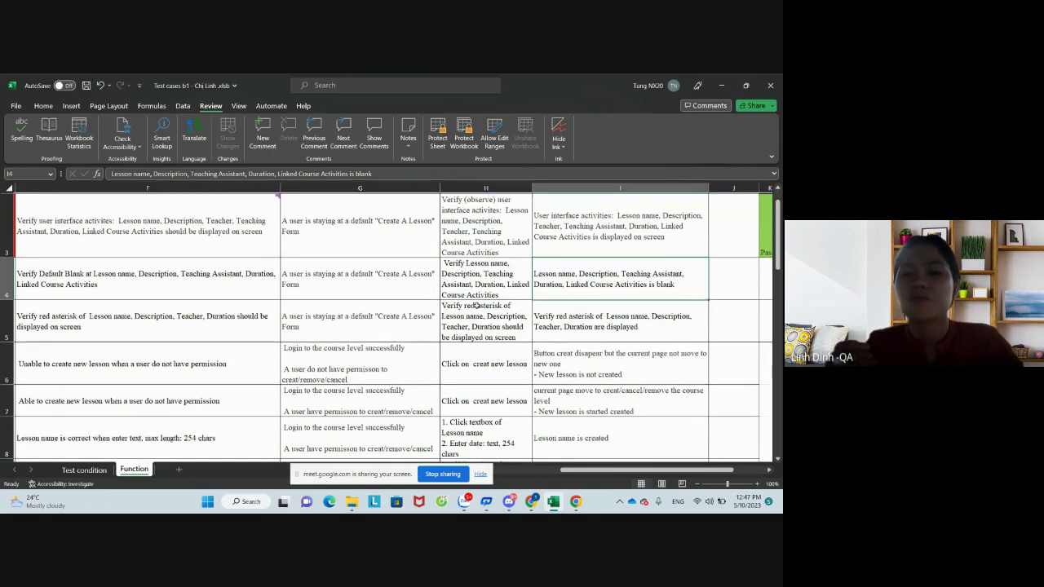
pyautogui.scroll(1, 477, 304)
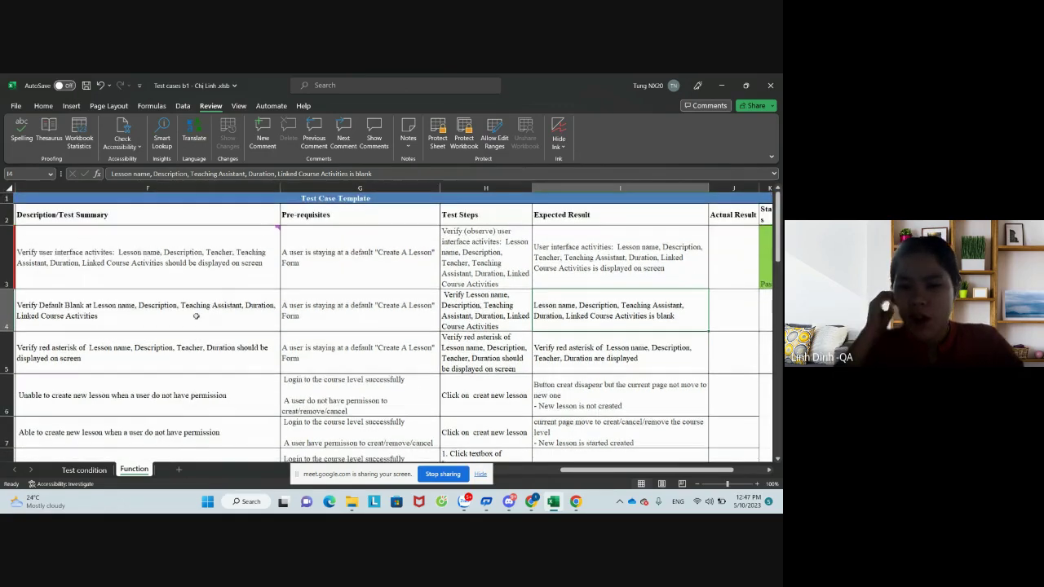
pyautogui.click(39, 304)
pyautogui.doubleClick(39, 305)
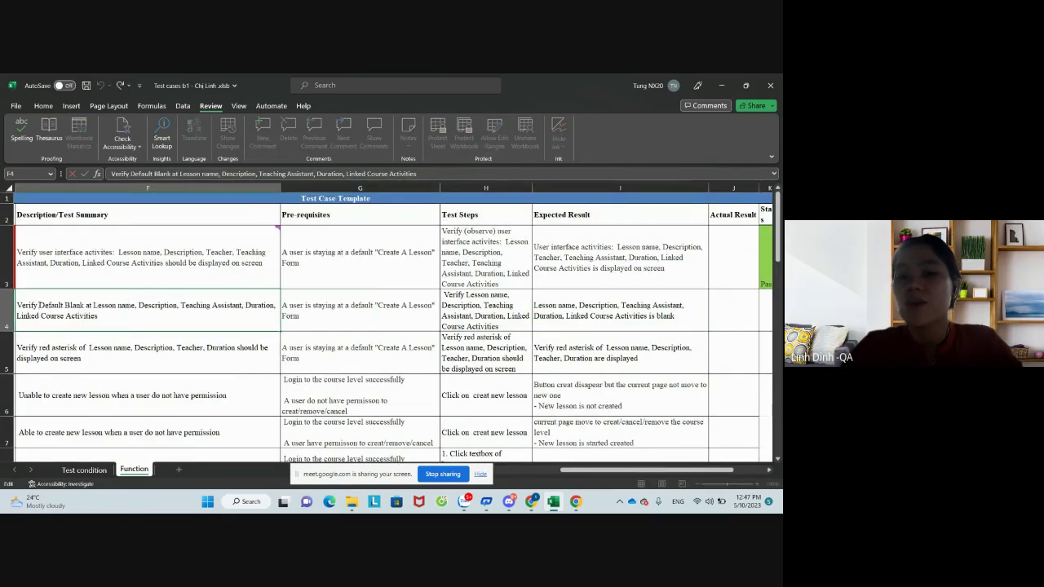
pyautogui.write('( all')
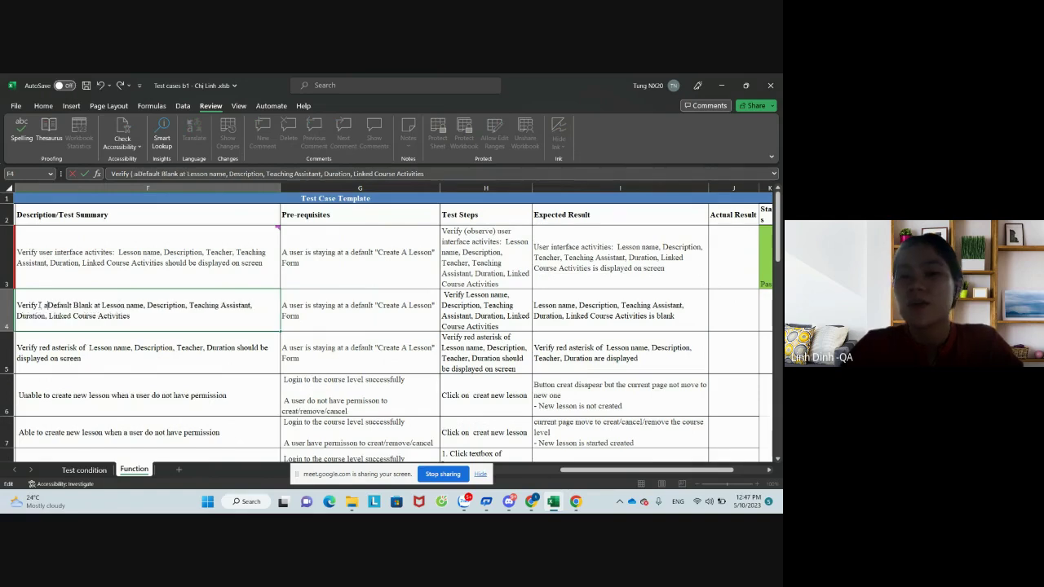
pyautogui.write(')')
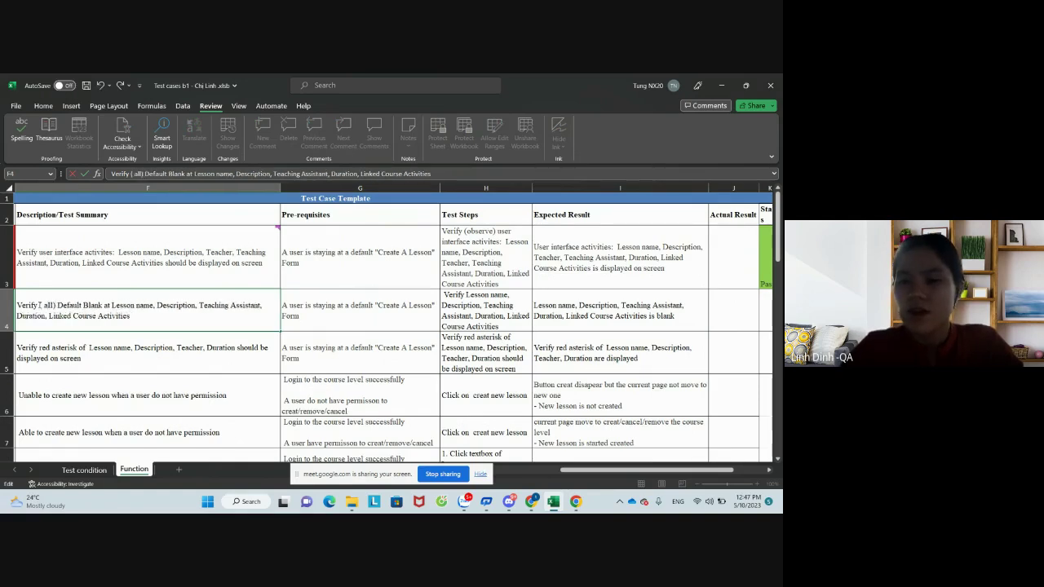
pyautogui.click(67, 360)
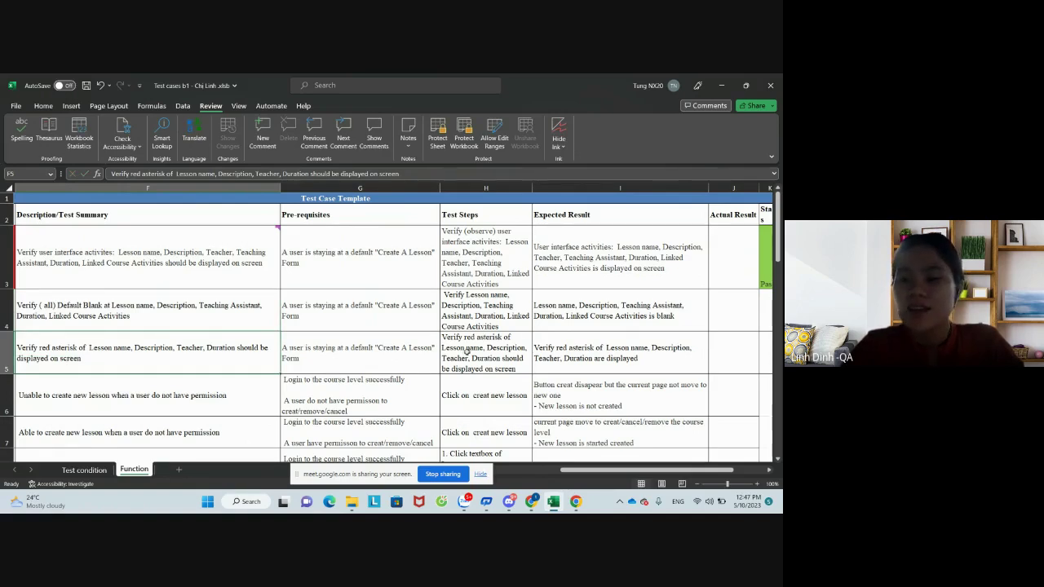
pyautogui.click(574, 351)
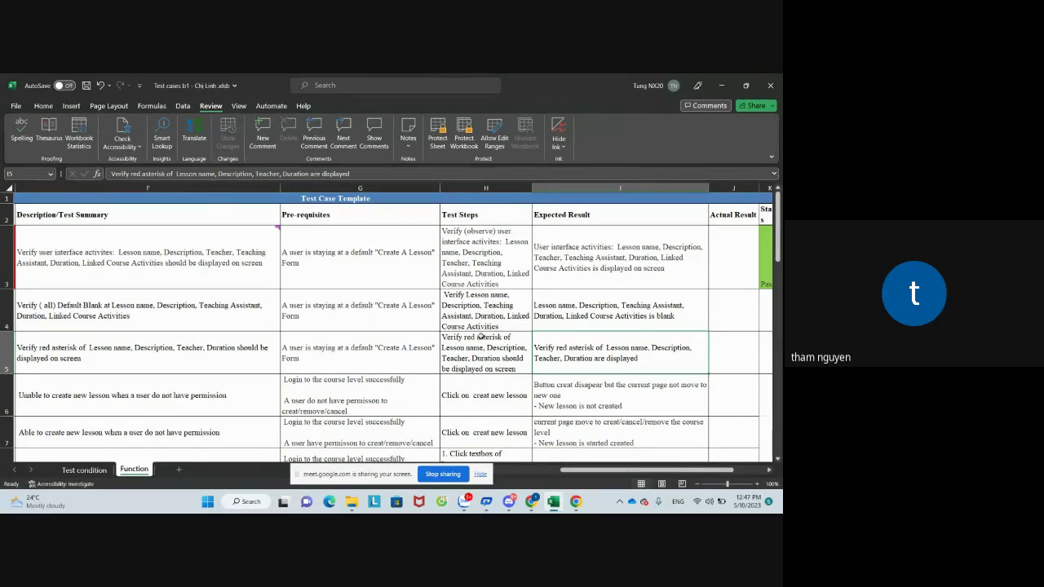
# Color the words "do not have" red in the test case description in cell F6.
pyautogui.click(478, 342)
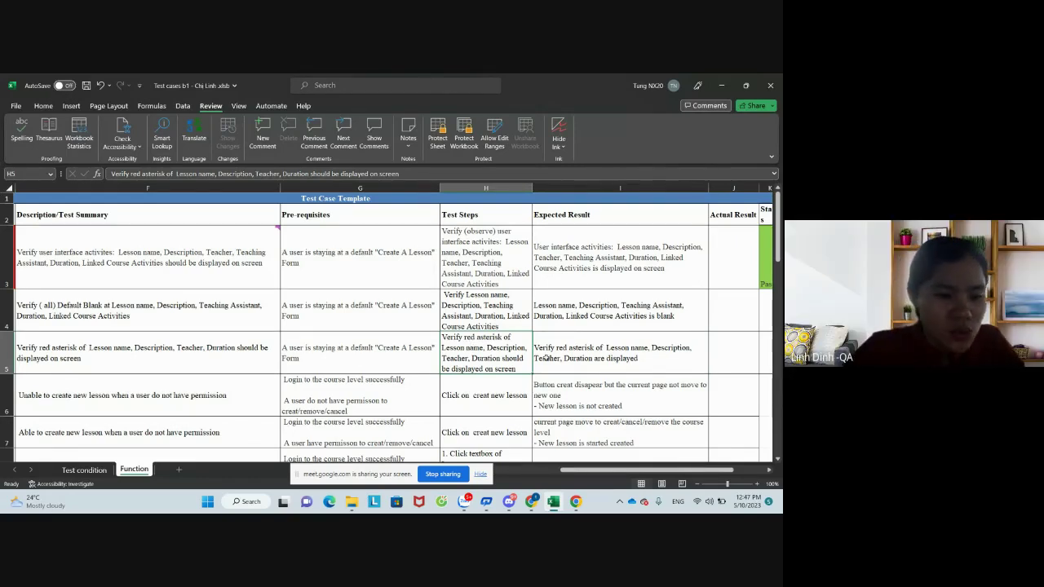
pyautogui.scroll(-2, 545, 358)
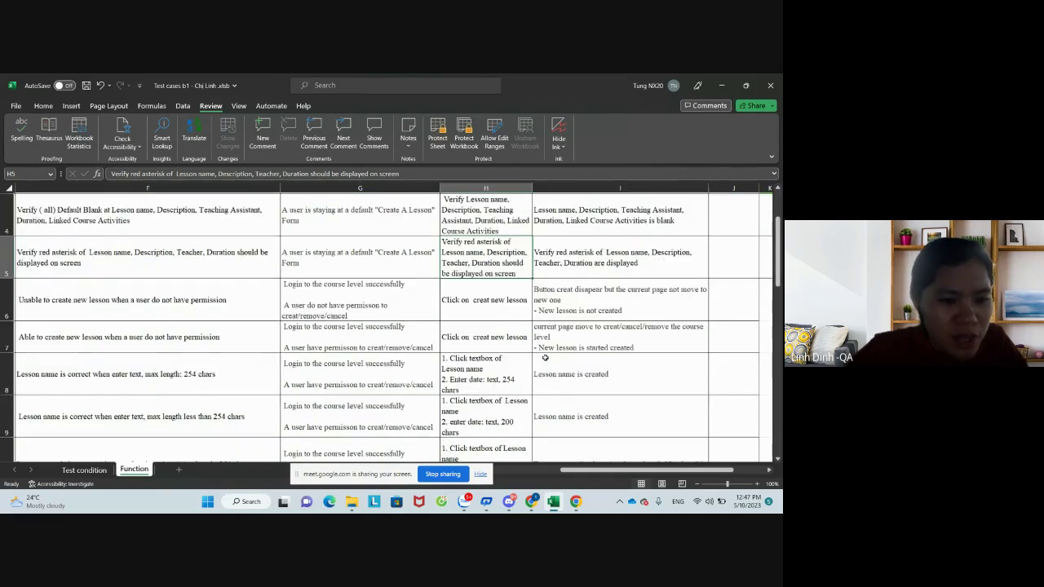
pyautogui.scroll(-1, 545, 357)
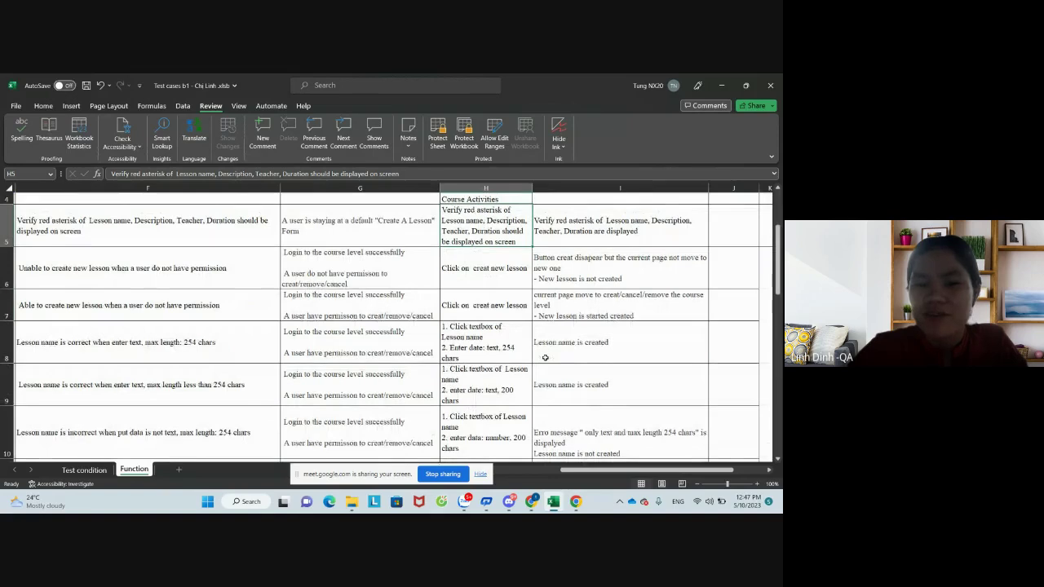
pyautogui.doubleClick(173, 267)
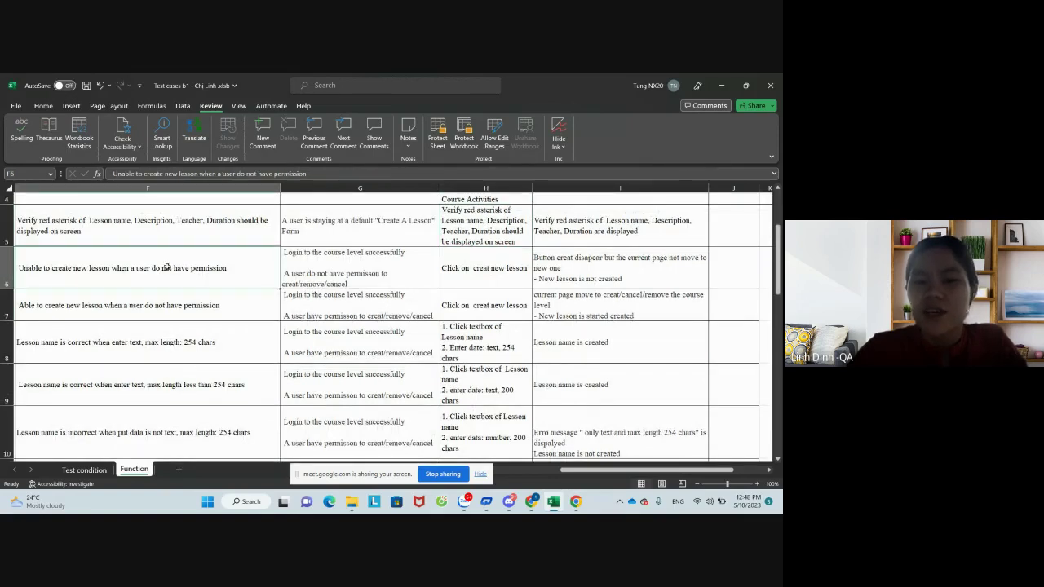
pyautogui.moveTo(190, 268); pyautogui.dragTo(152, 267)
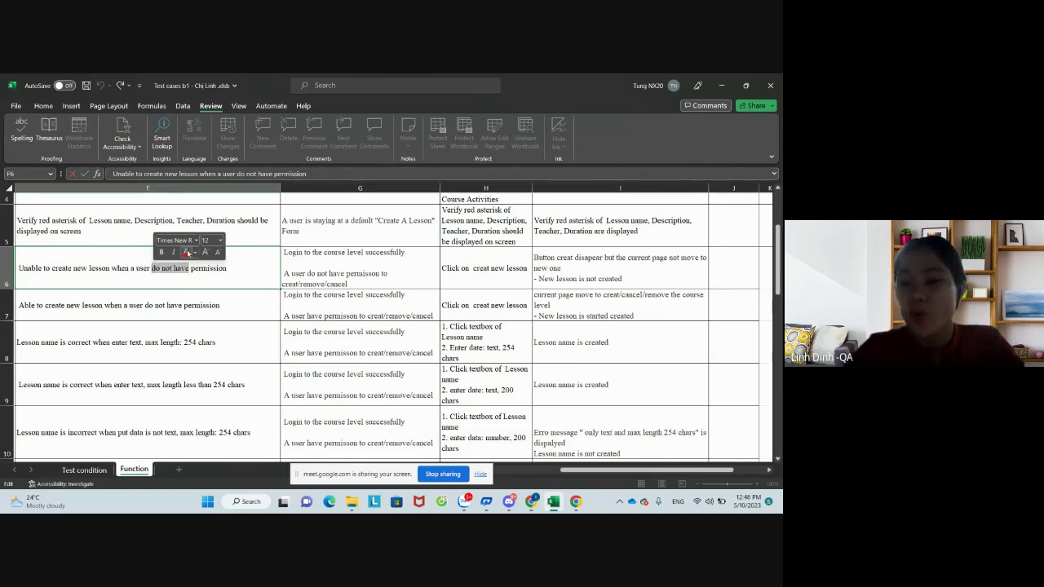
pyautogui.click(186, 253)
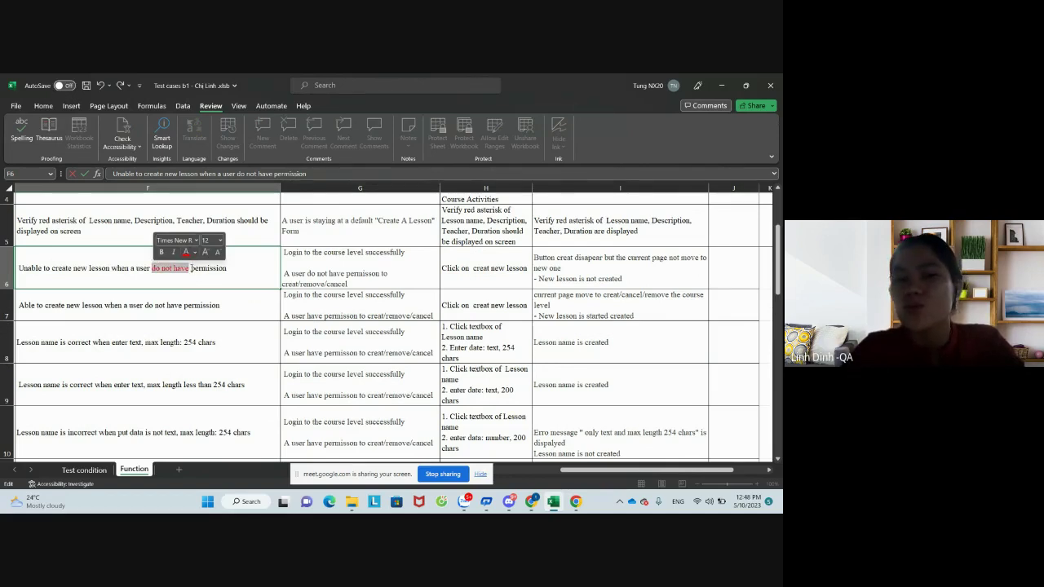
pyautogui.click(190, 267)
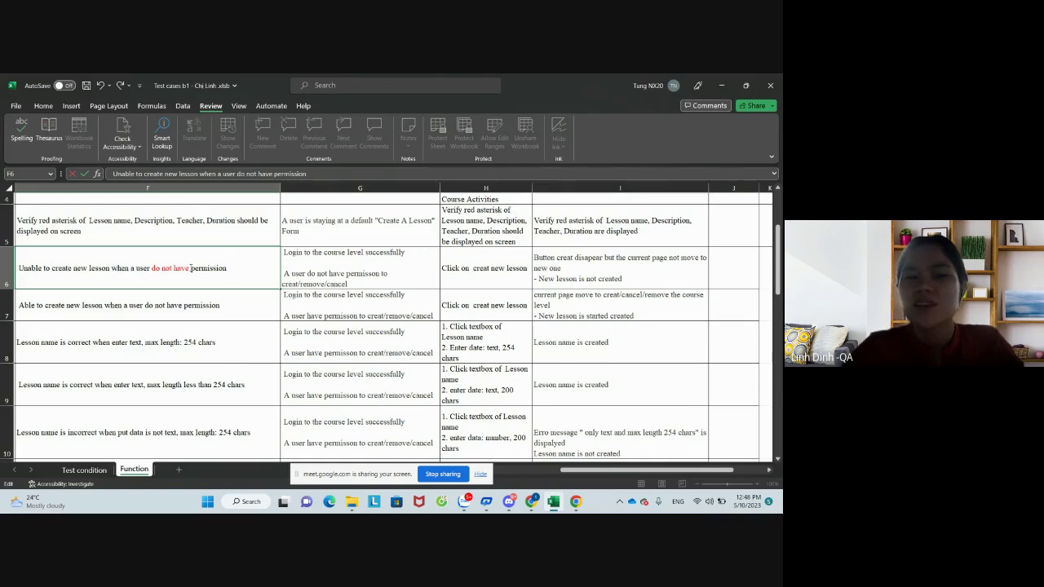
# Insert the correction "(has not)" before "permission" in the description in cell F6.
pyautogui.write('(')
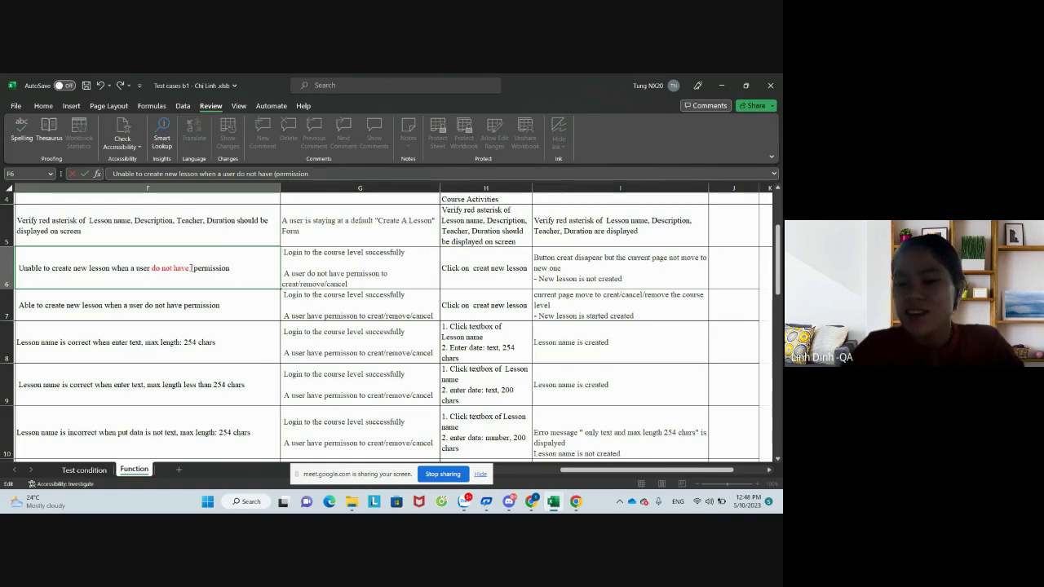
pyautogui.write('has')
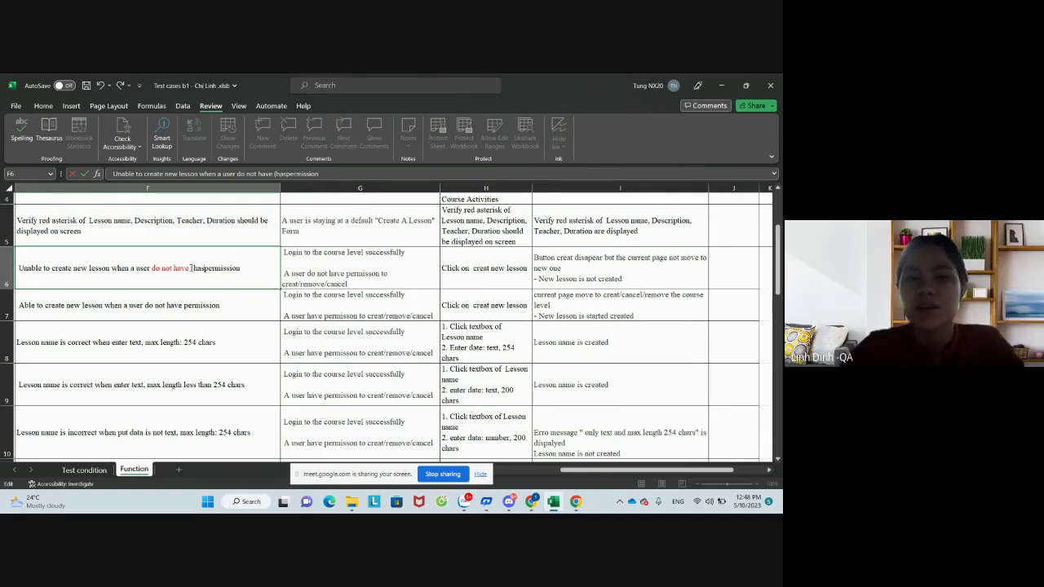
pyautogui.write('n')
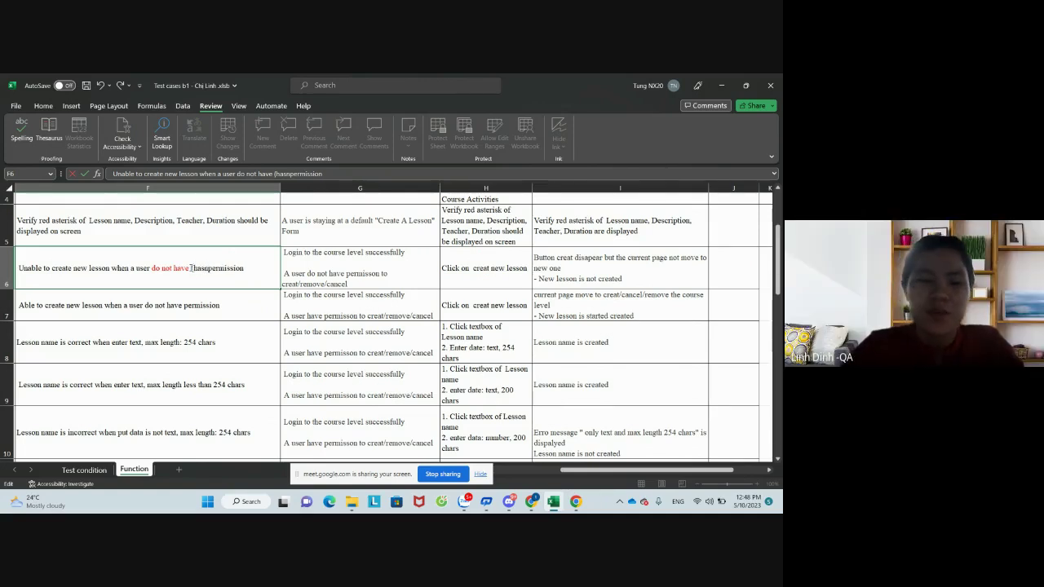
pyautogui.write('t')
pyautogui.press('BackSpace')
pyautogui.press('BackSpace')
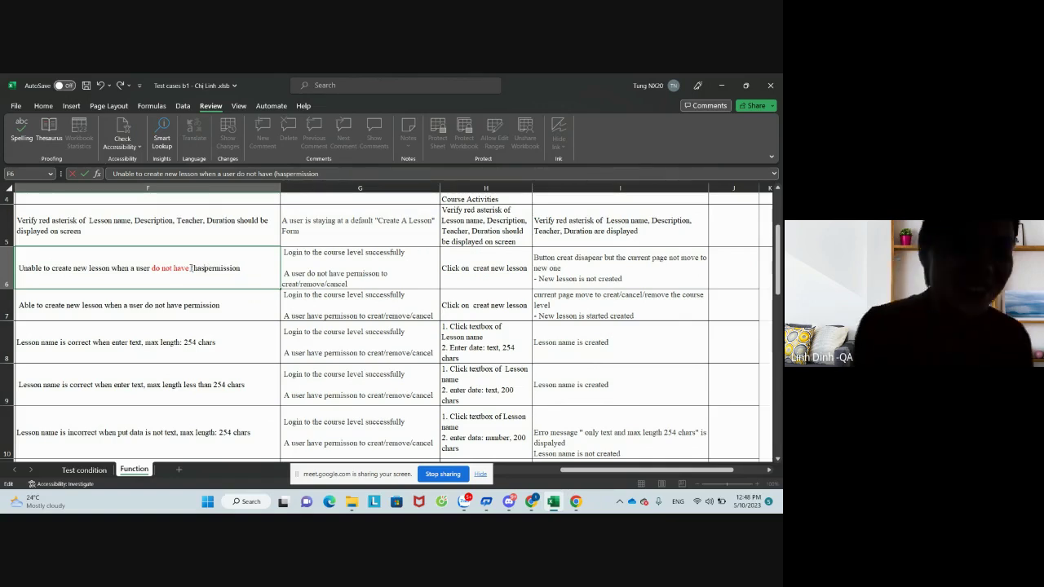
pyautogui.write('not)')
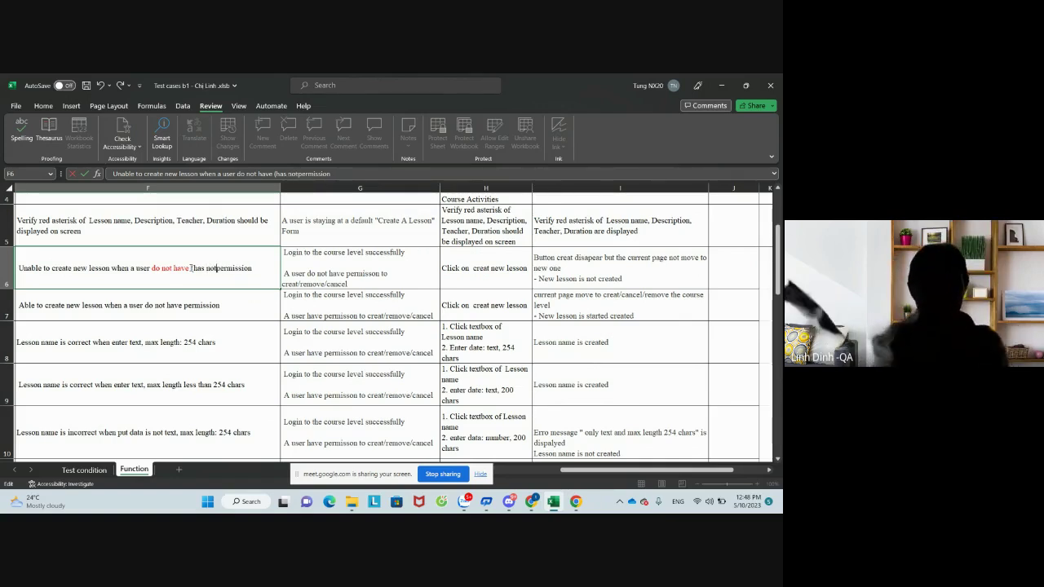
pyautogui.click(295, 306)
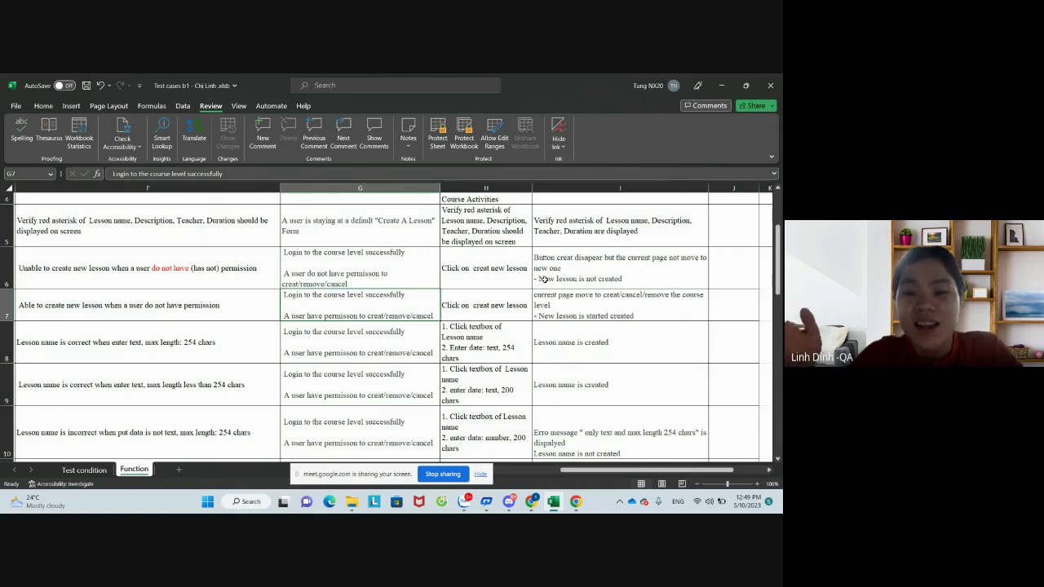
pyautogui.click(632, 283)
pyautogui.doubleClick(633, 284)
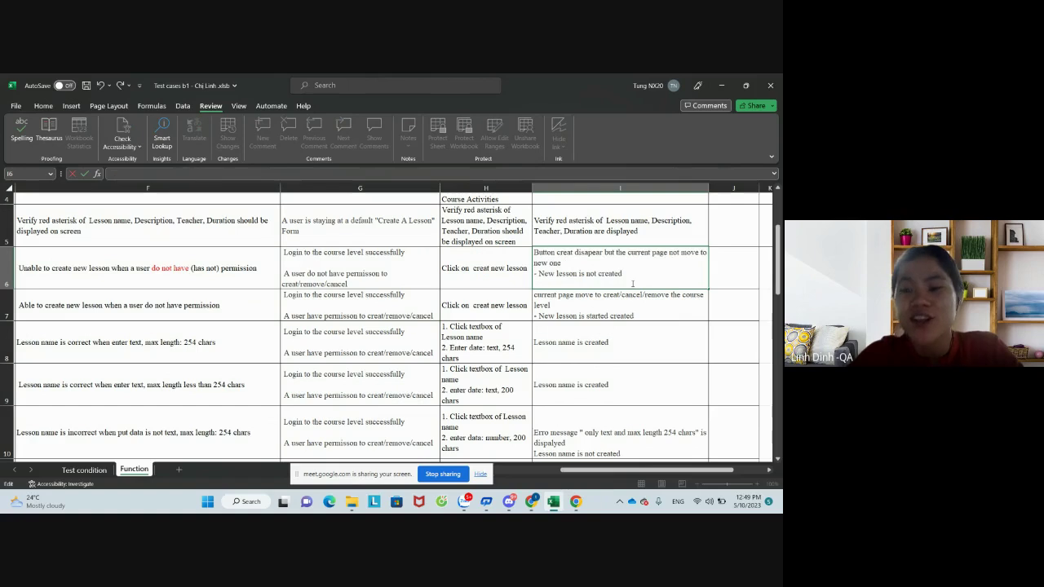
pyautogui.hotkey('alt', 'Return')
pyautogui.write('-')
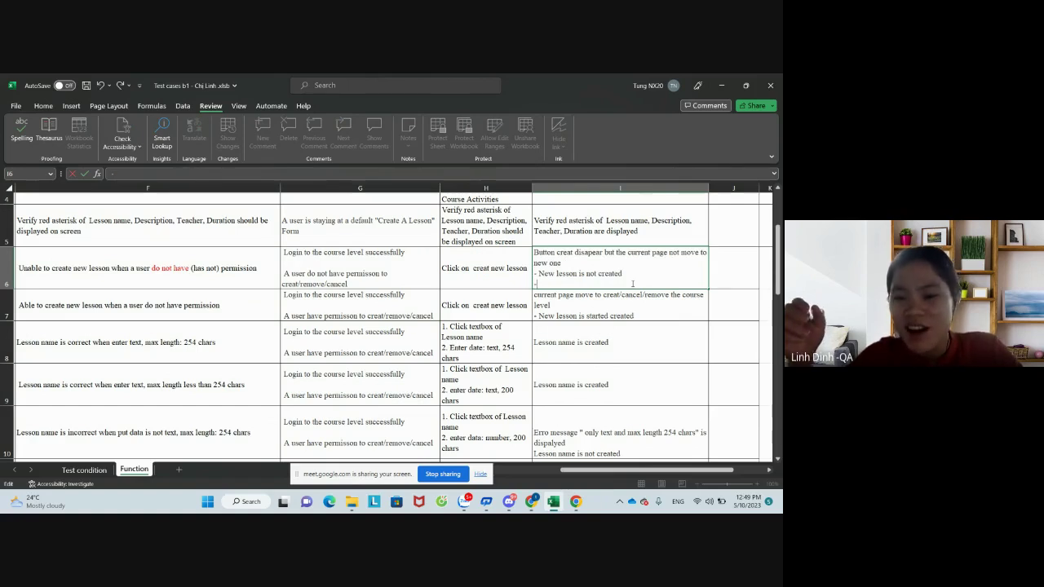
pyautogui.write(' the')
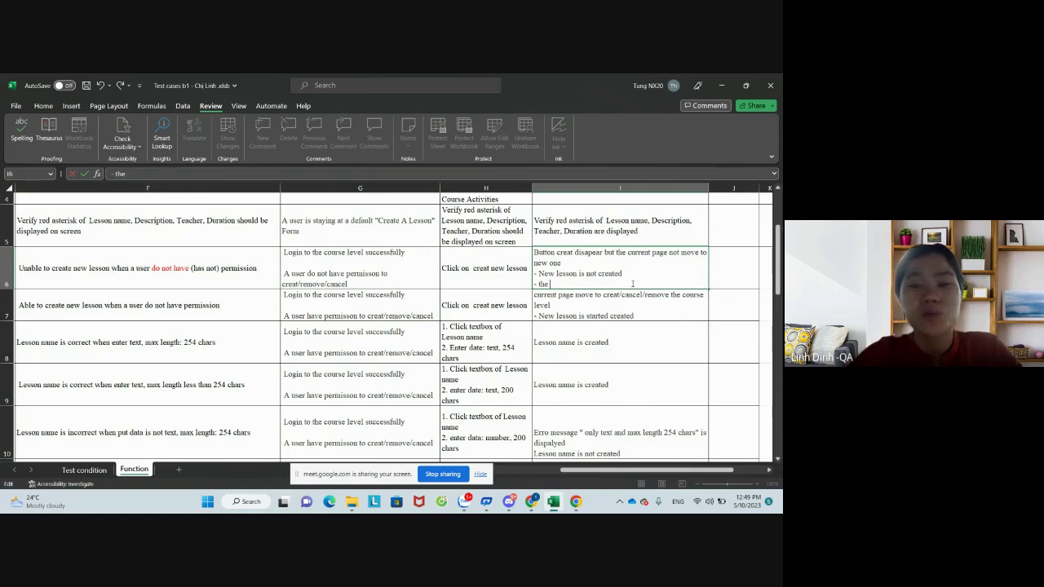
pyautogui.press('BackSpace')
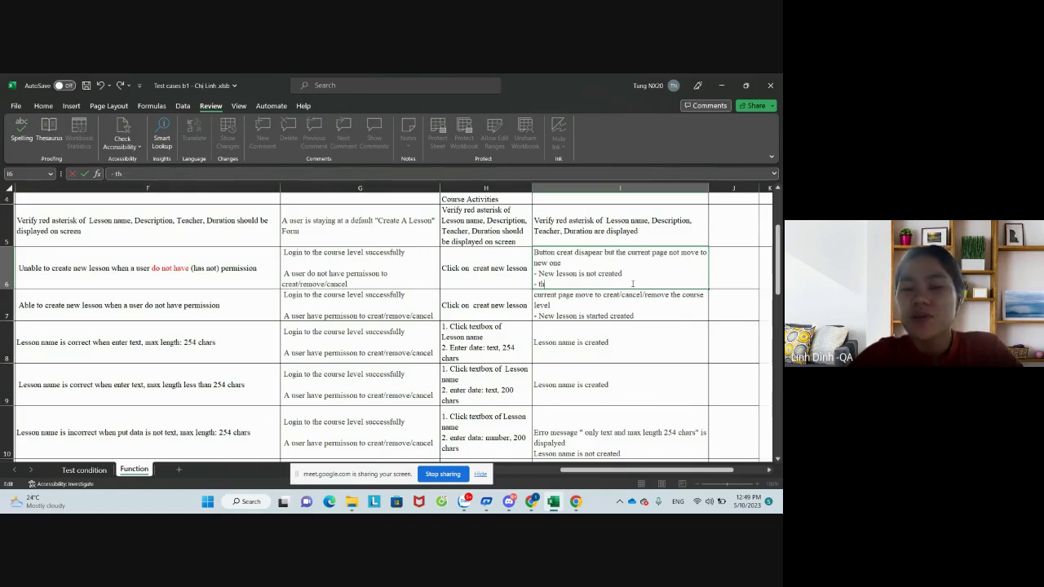
pyautogui.press('BackSpace')
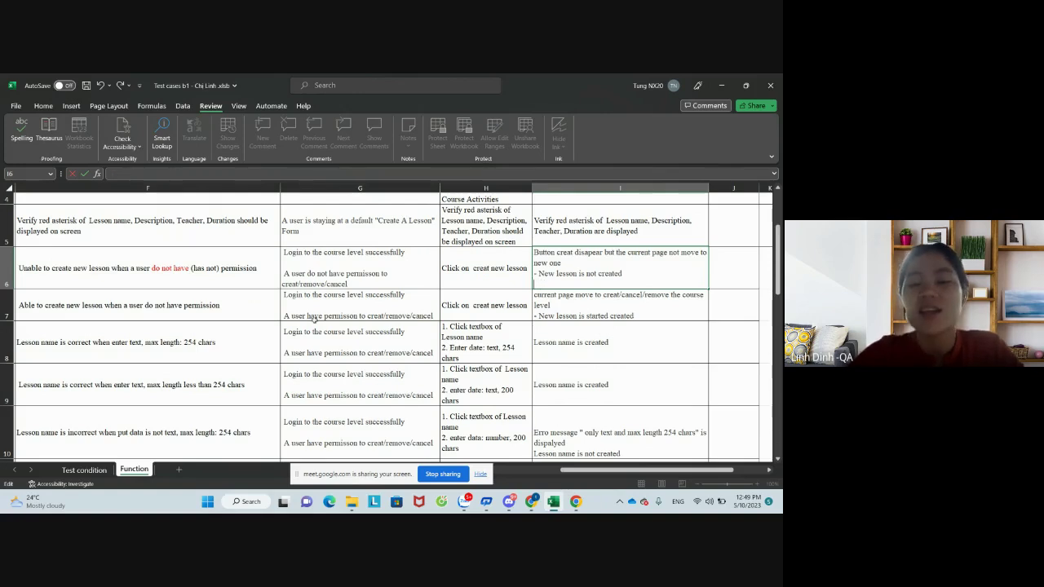
pyautogui.click(246, 309)
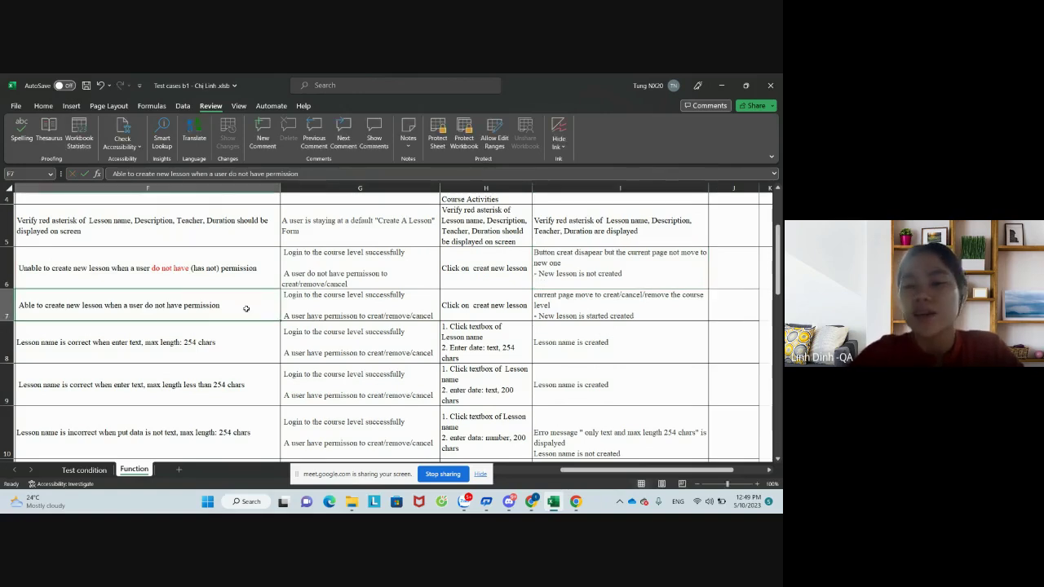
# Append "(được hiển thị trong danh sách courses,-)" to the "New lesson is started created" line of the expected result in cell I7.
pyautogui.click(587, 284)
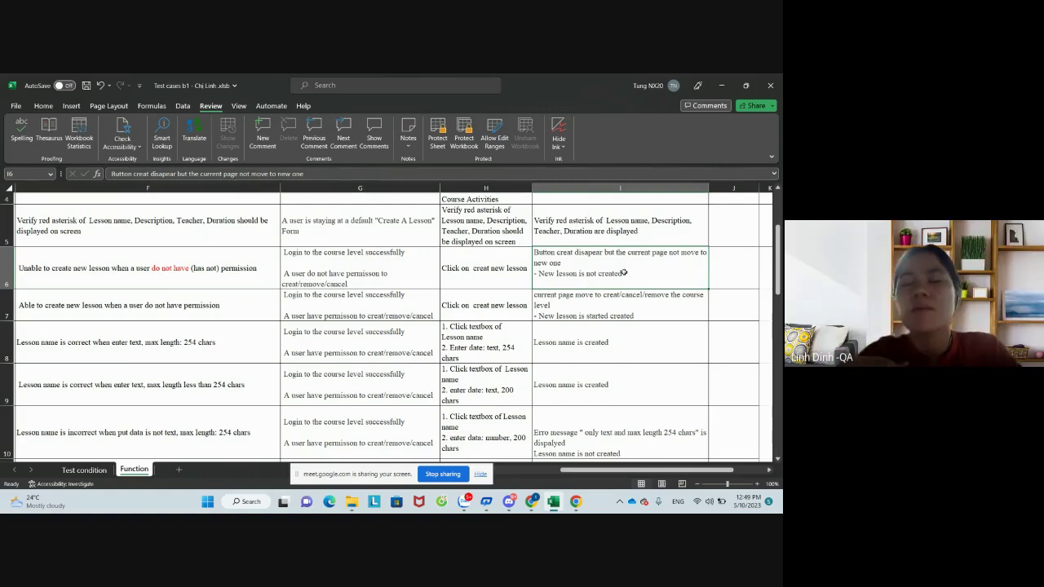
pyautogui.click(638, 315)
pyautogui.doubleClick(640, 315)
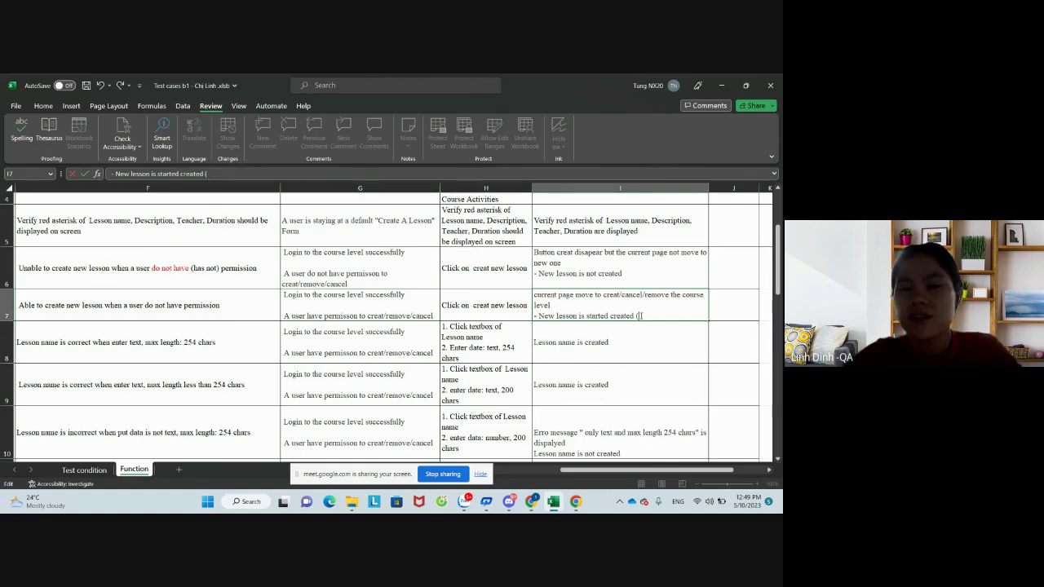
pyautogui.write('được hie')
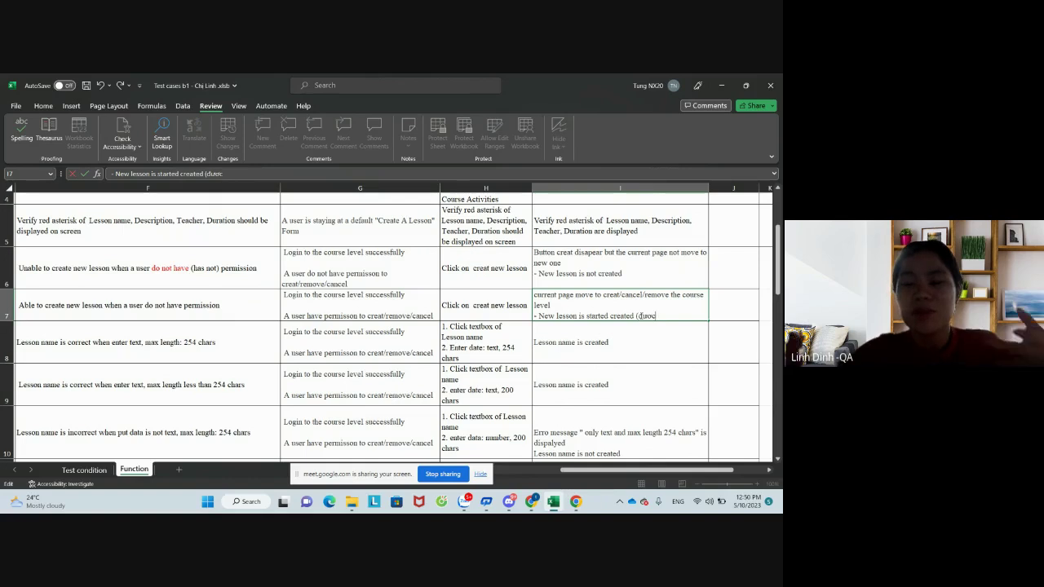
pyautogui.write('ển thị')
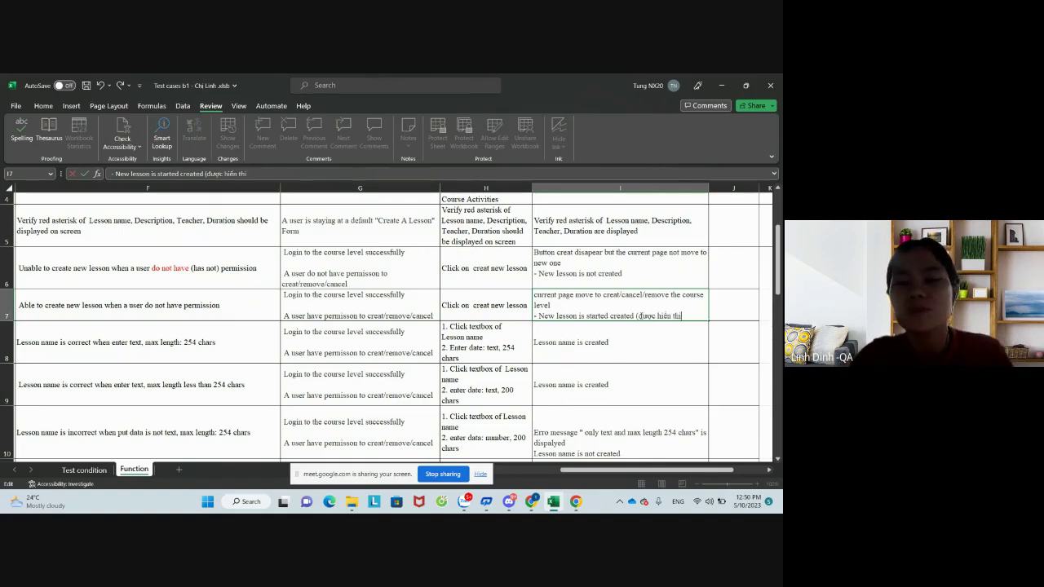
pyautogui.write(' tr')
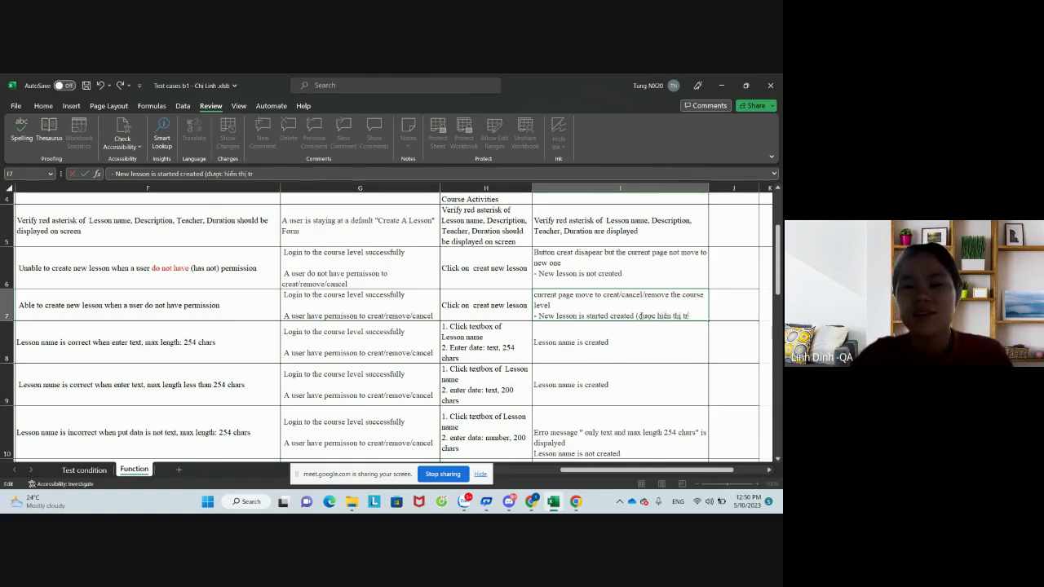
pyautogui.write('ong danh sa')
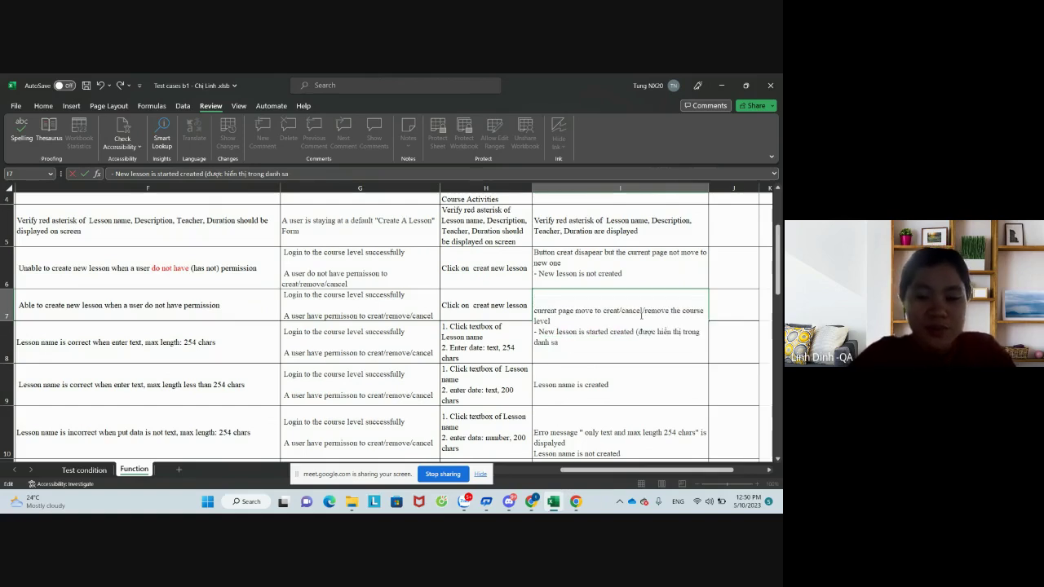
pyautogui.press('BackSpace')
pyautogui.write('ách co')
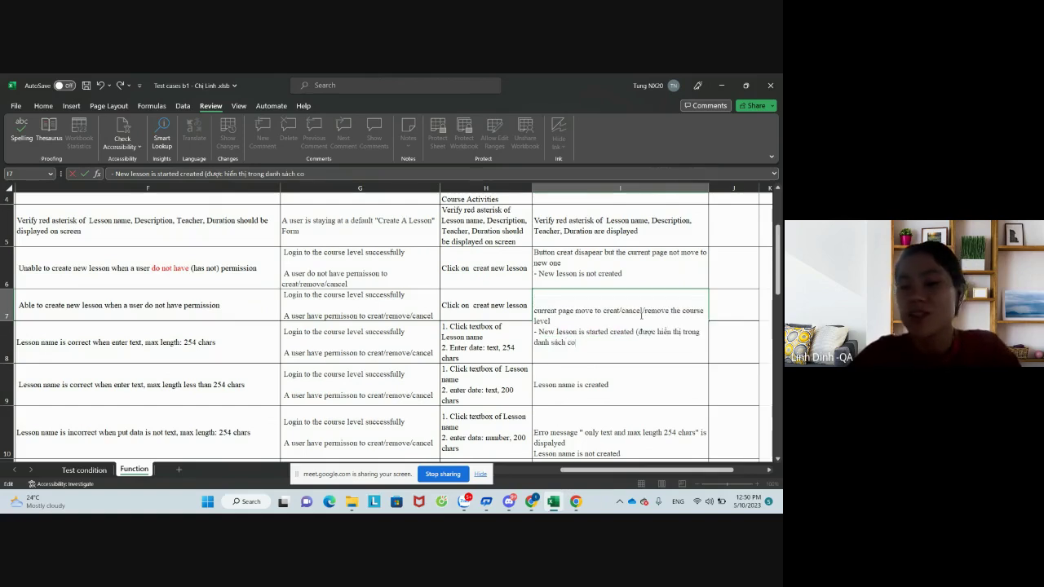
pyautogui.write('urs')
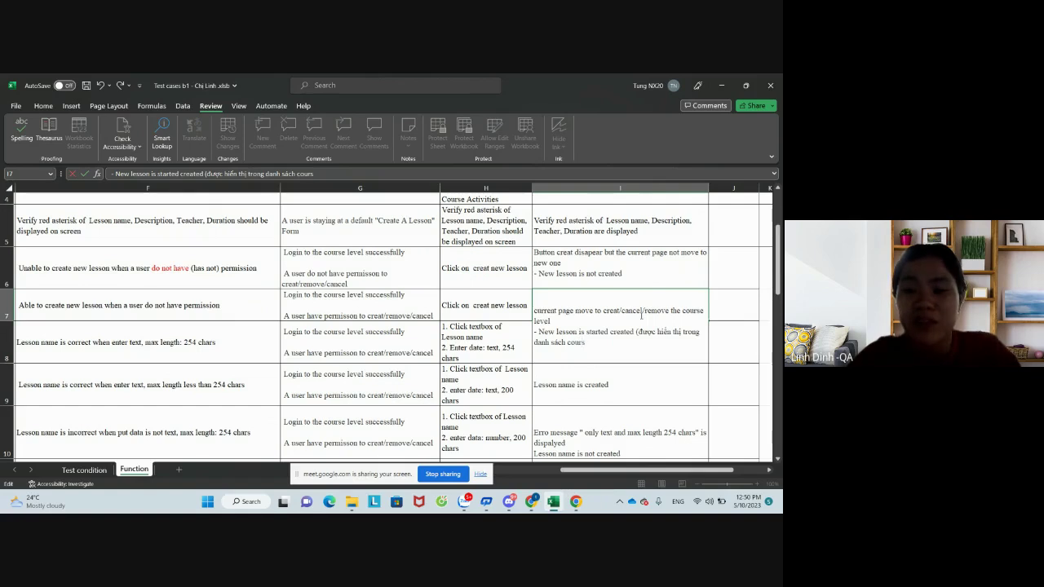
pyautogui.write('es')
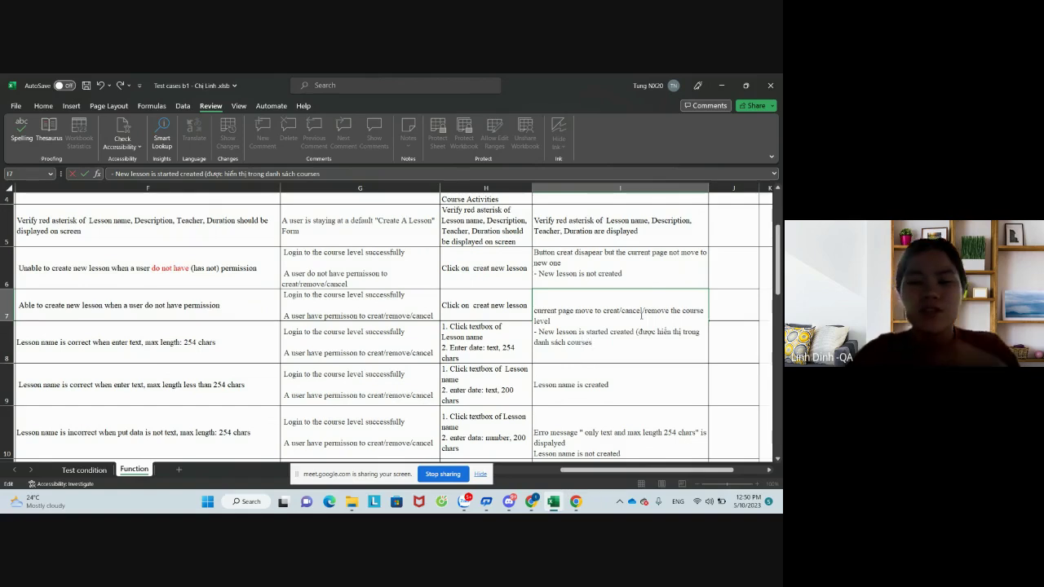
pyautogui.write(',')
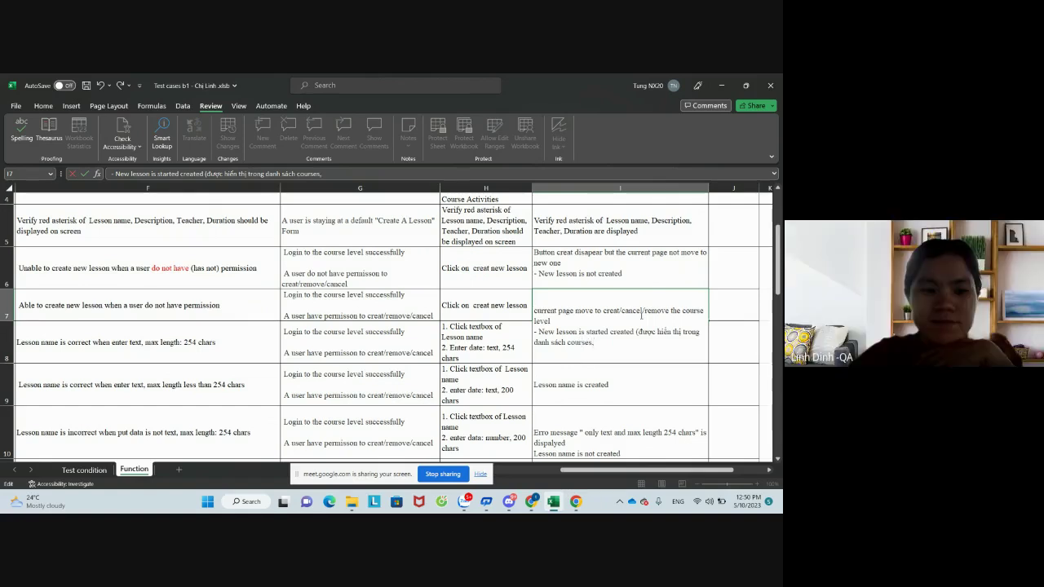
pyautogui.write('-)')
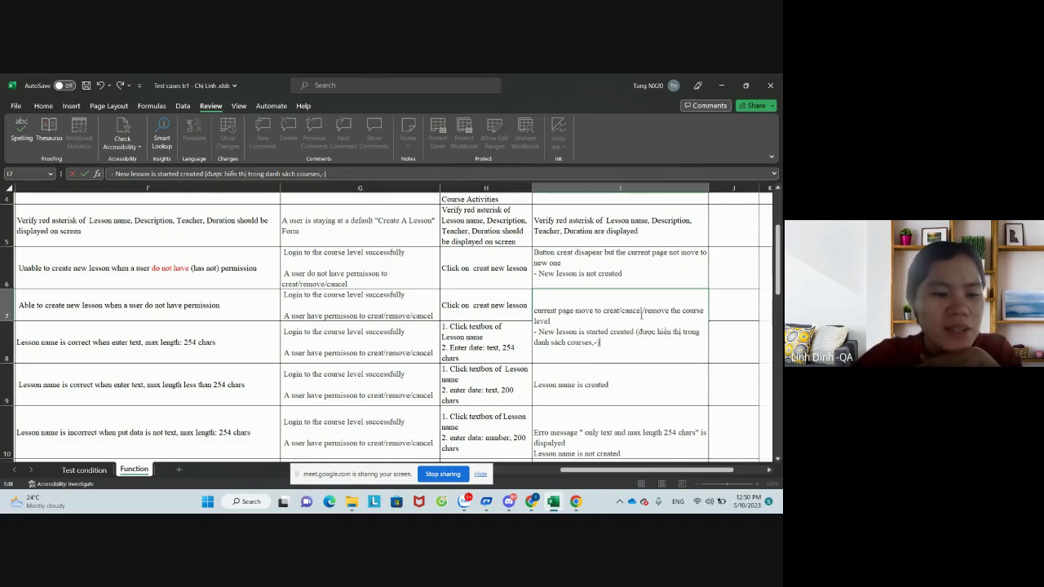
# Color the parenthesized Vietnamese note in the expected result in cell I7 red.
pyautogui.scroll(-1, 607, 345)
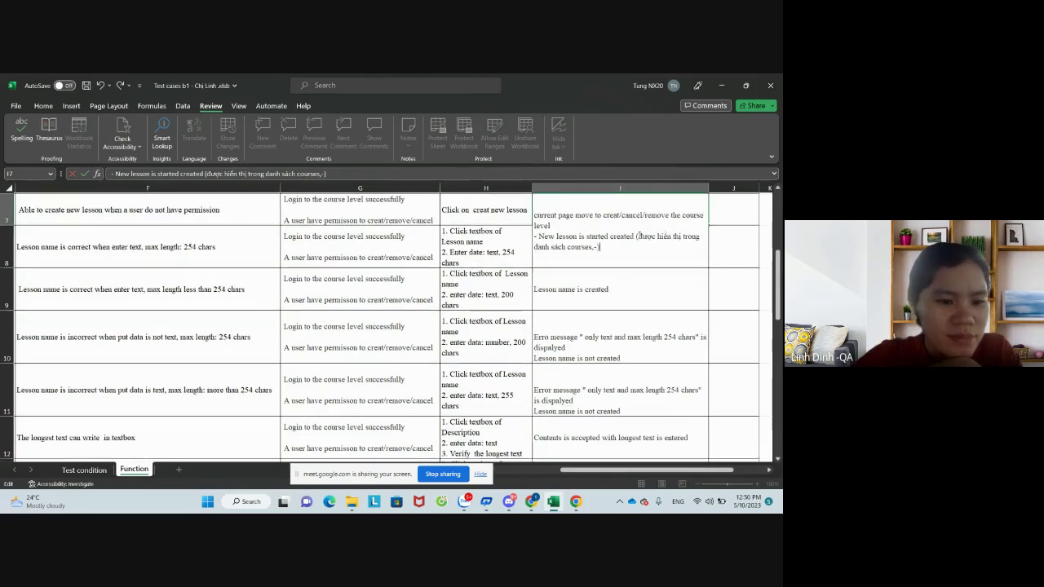
pyautogui.moveTo(637, 236); pyautogui.dragTo(612, 276)
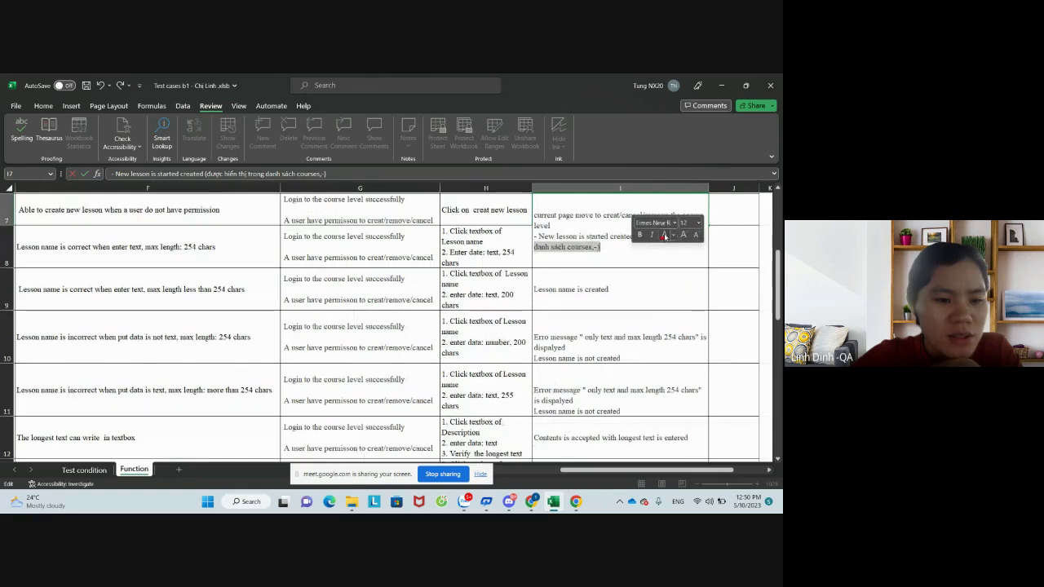
pyautogui.click(691, 231)
pyautogui.click(537, 346)
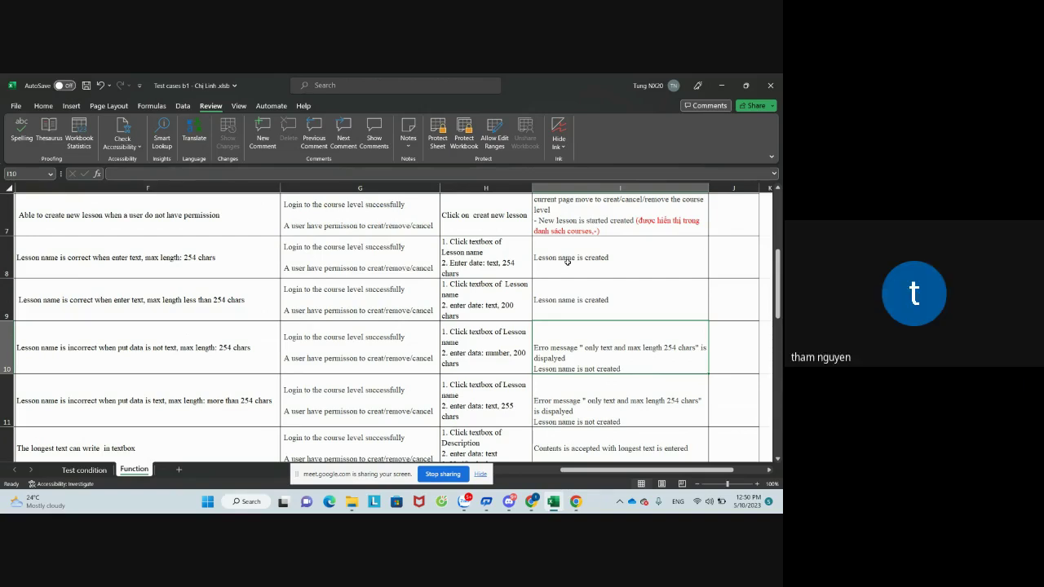
pyautogui.moveTo(566, 266); pyautogui.dragTo(563, 289)
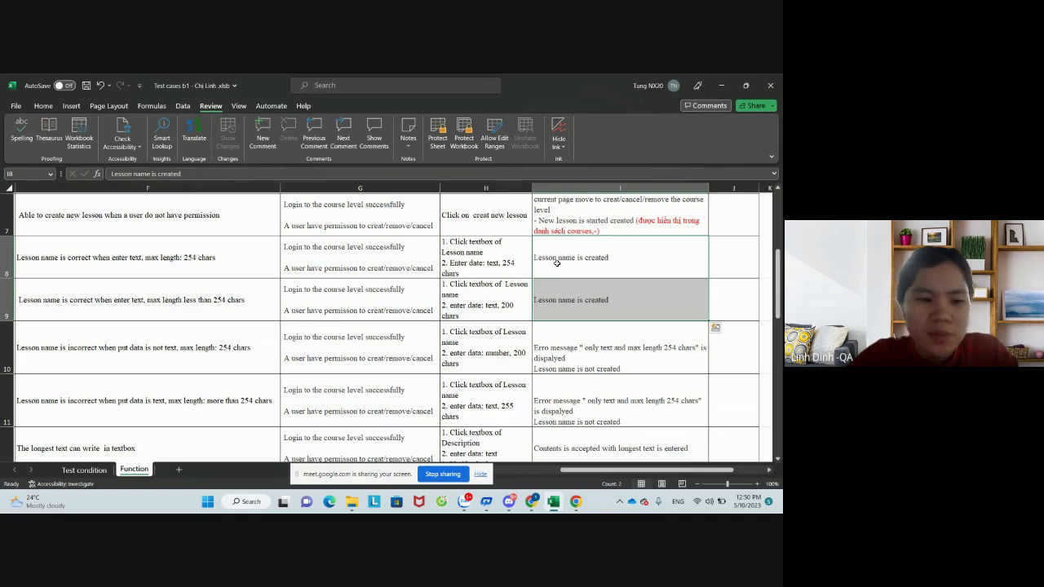
pyautogui.click(560, 357)
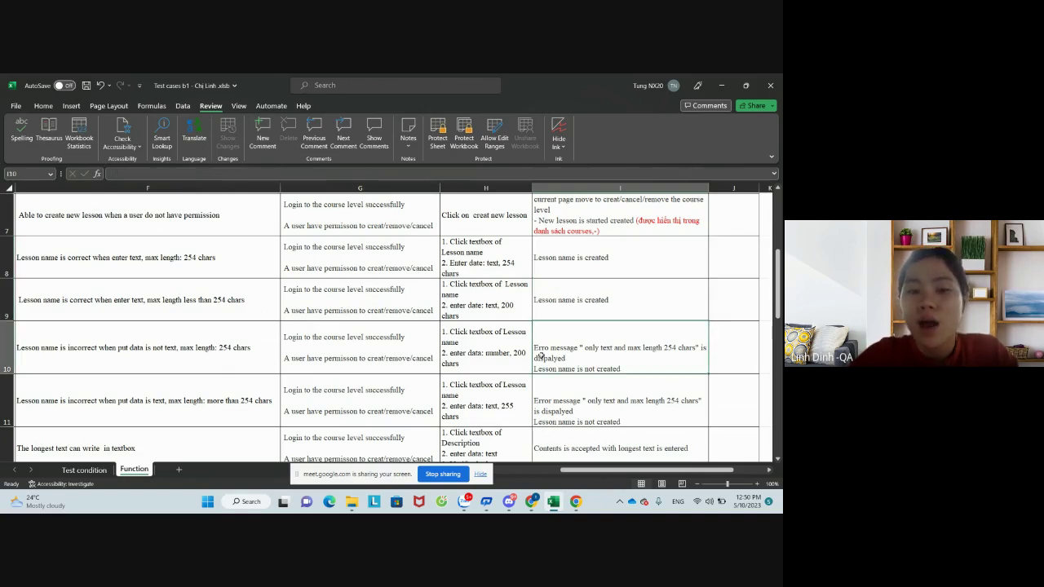
# Fill the whole of row 10, the test case for non-text lesson name data, with red.
pyautogui.hscroll(-1, 6, 346)
pyautogui.click(5, 345)
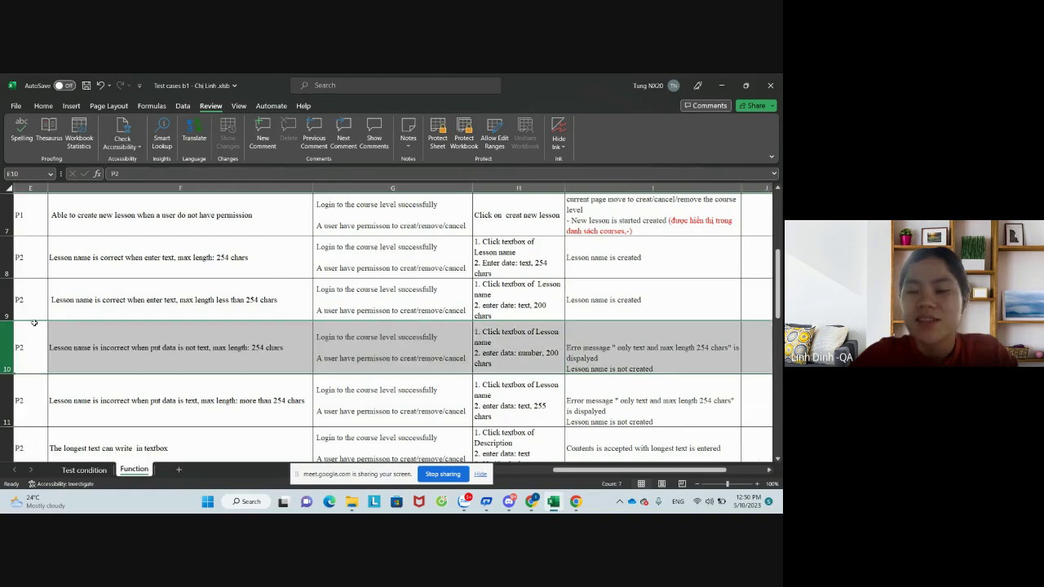
pyautogui.rightClick(507, 359)
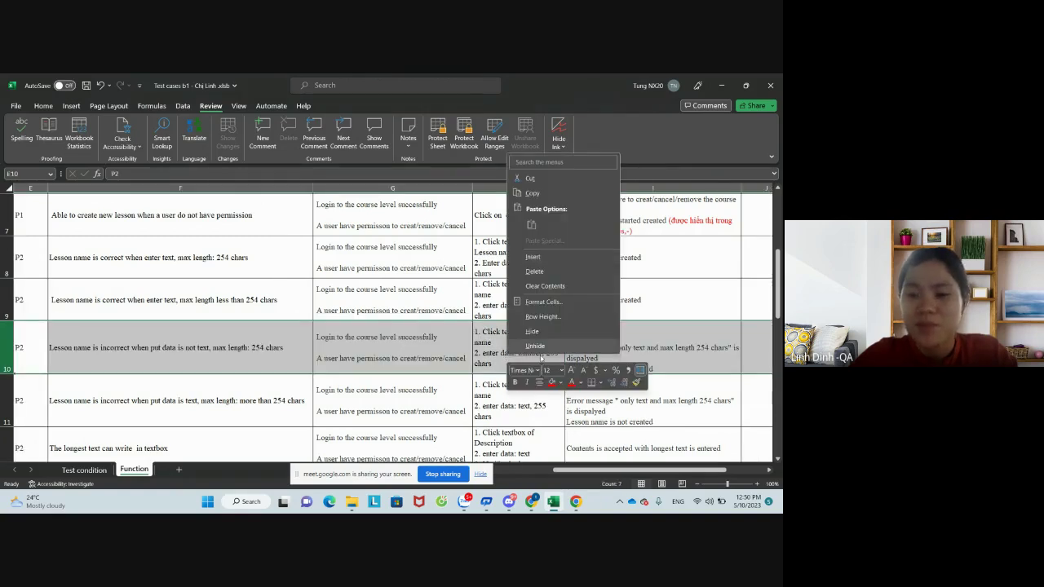
pyautogui.click(551, 381)
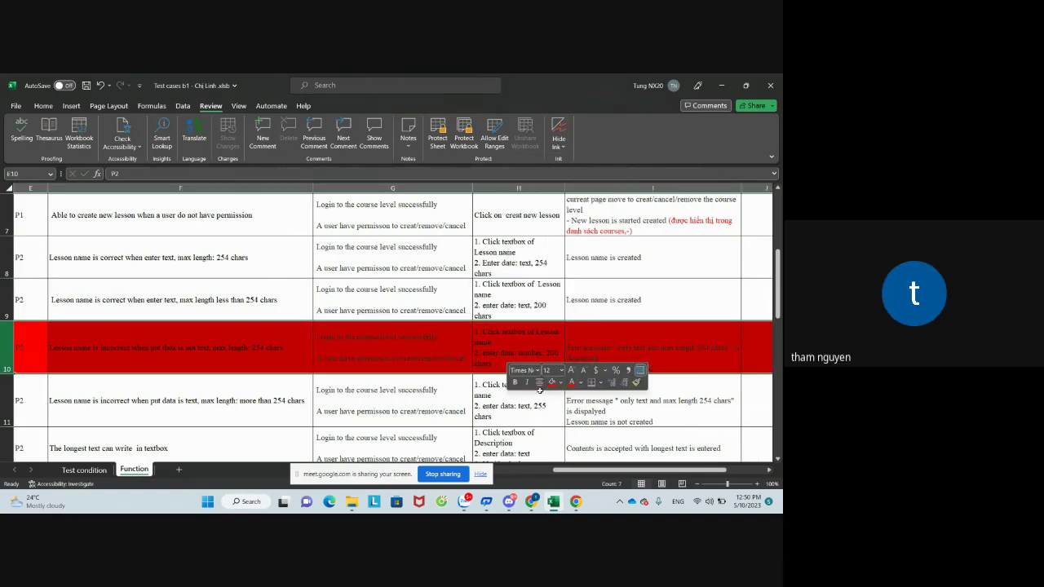
# Enter the note "bo" in cell J10 beside the non-text lesson name test case.
pyautogui.click(762, 347)
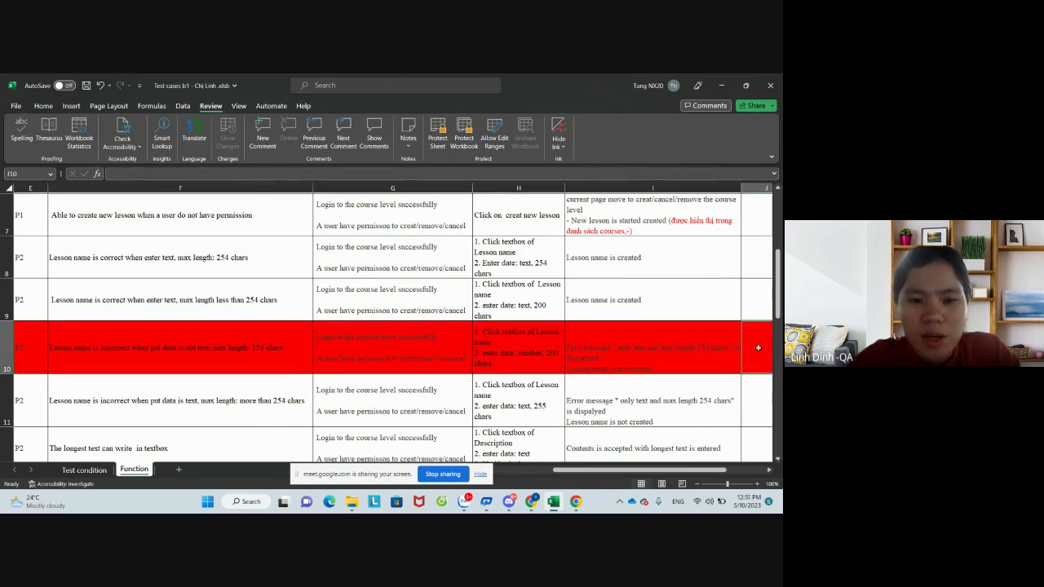
pyautogui.write('bo')
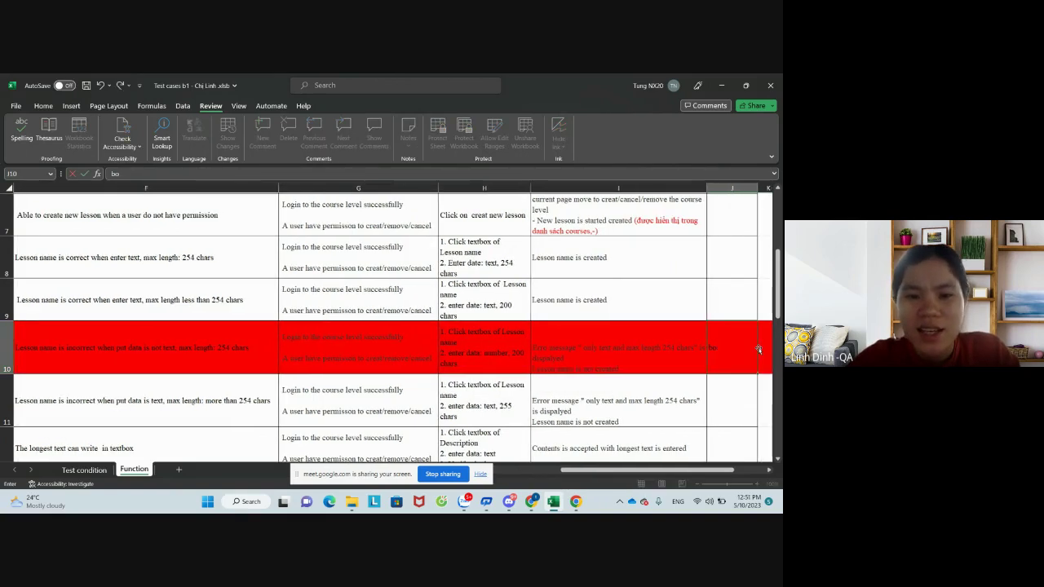
pyautogui.press('Return')
# Review the lesson name, contents and teacher dropdown test cases around rows 8 to 14 across their columns.
pyautogui.scroll(-2, 555, 412)
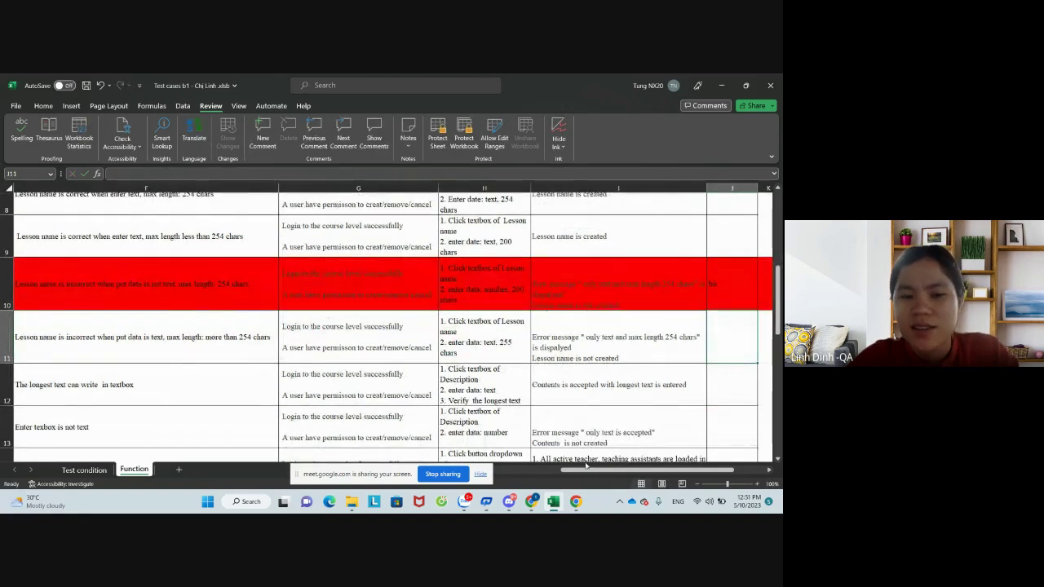
pyautogui.moveTo(585, 471); pyautogui.dragTo(581, 472)
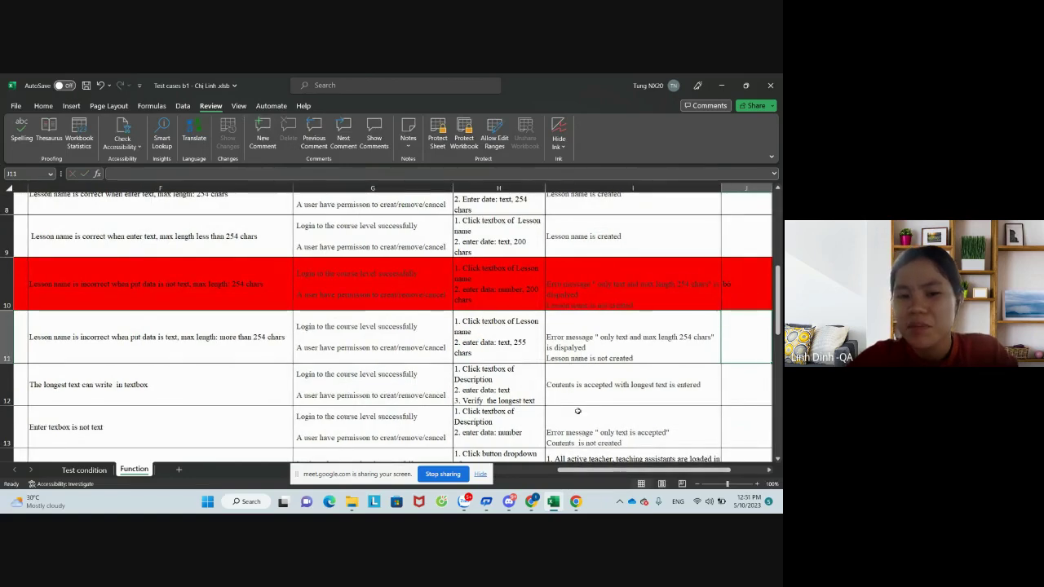
pyautogui.scroll(-1, 578, 411)
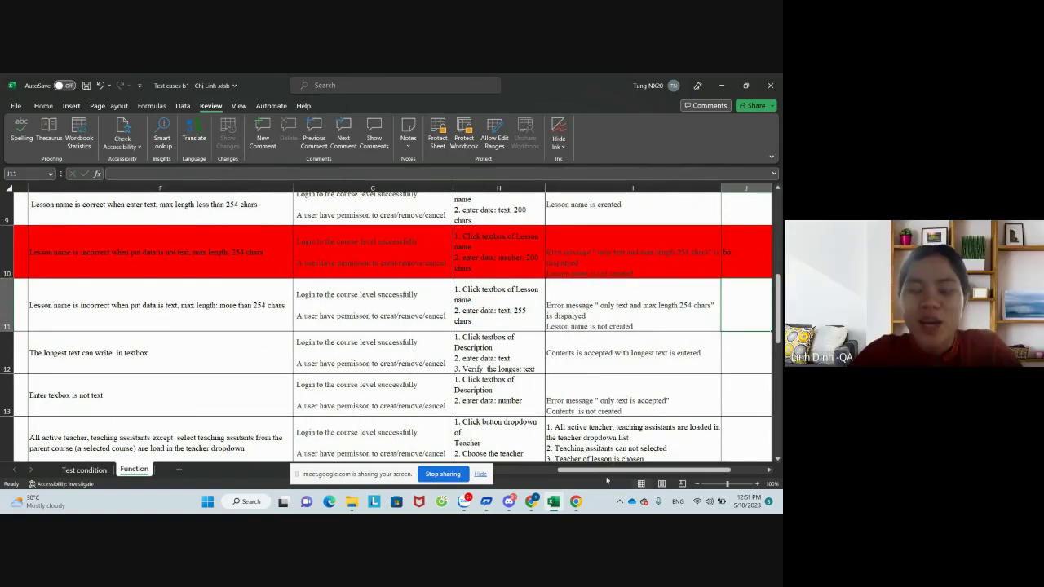
pyautogui.moveTo(591, 473); pyautogui.dragTo(558, 477)
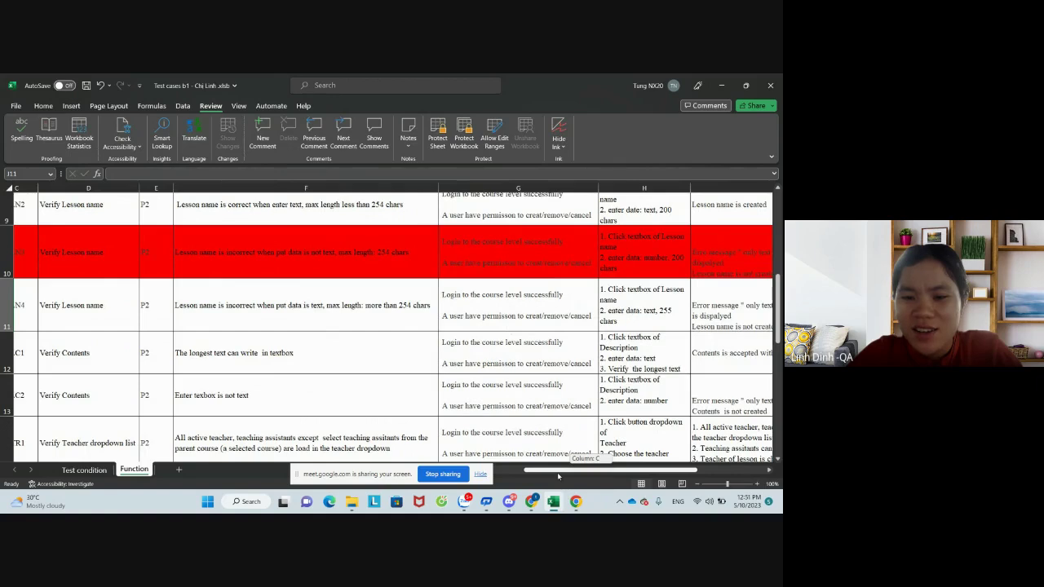
pyautogui.moveTo(558, 476); pyautogui.dragTo(563, 476)
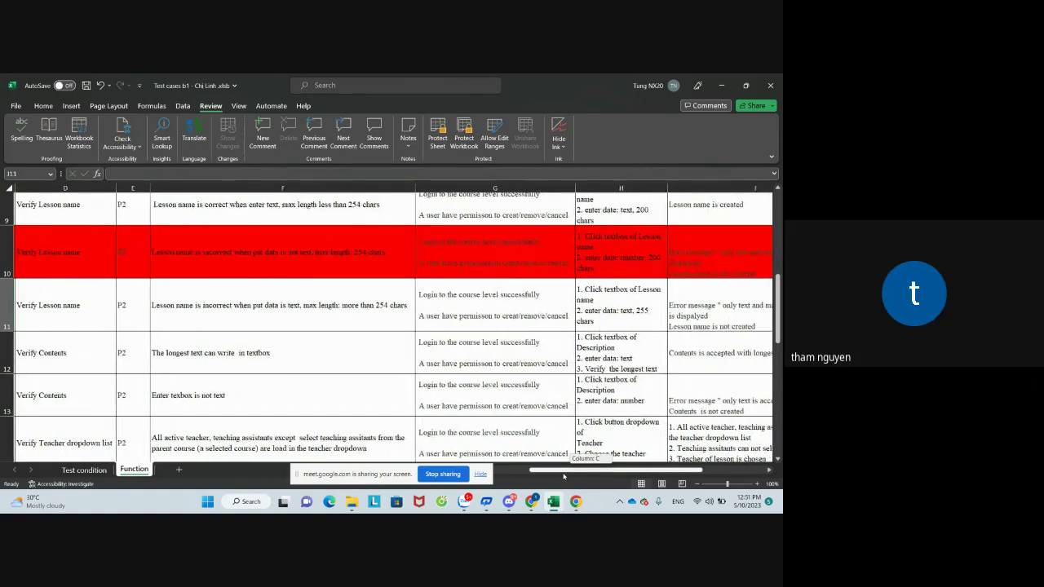
pyautogui.scroll(1, 434, 428)
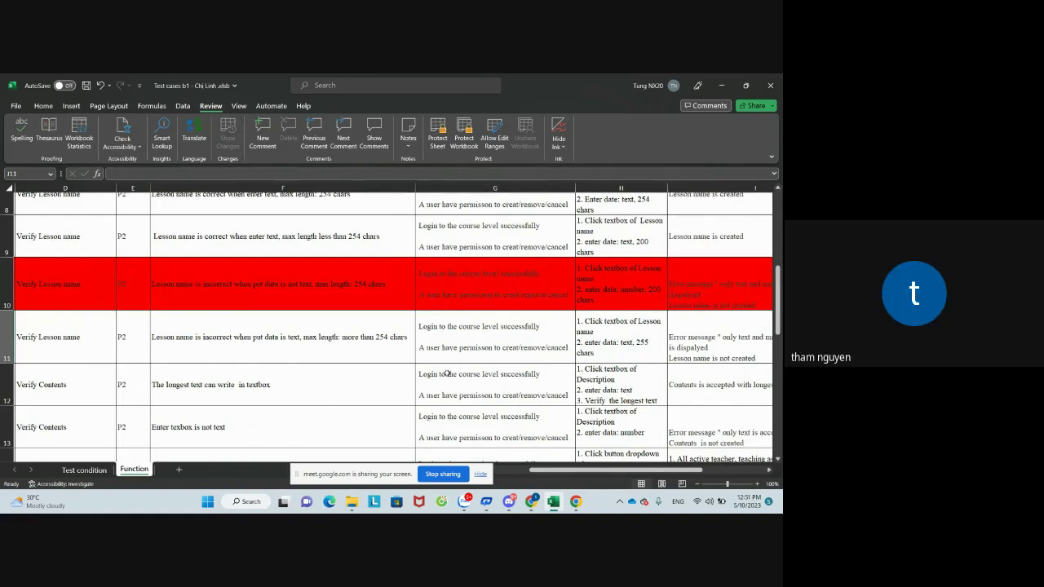
# Add "pre condition - chỉ cần nhắc 1 lần, nếu sau vẫn giống thì không cần nhắc lại" to the draft comment on cell F3 and post it.
pyautogui.click(468, 341)
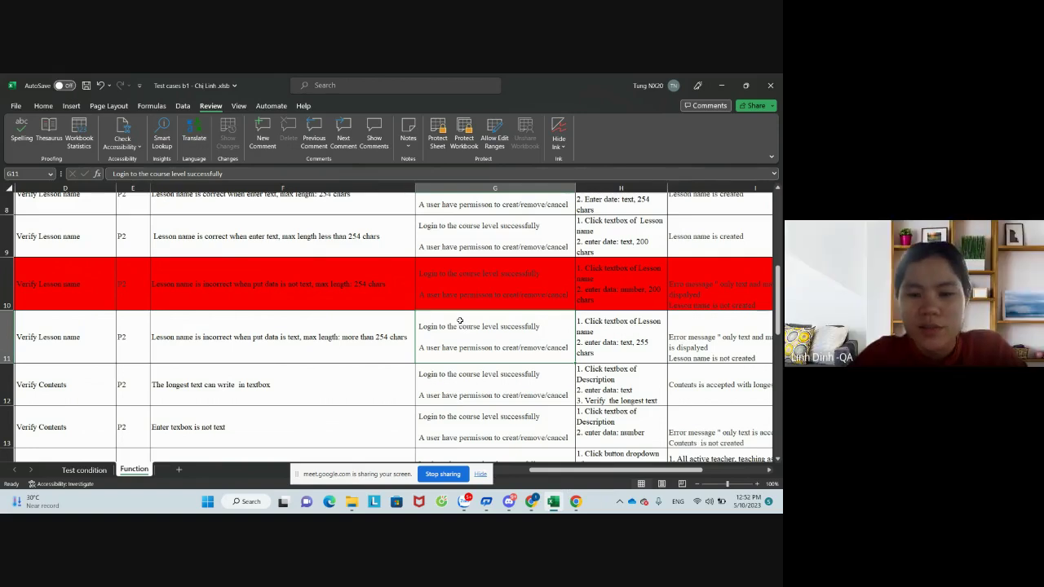
pyautogui.moveTo(457, 330); pyautogui.dragTo(455, 443)
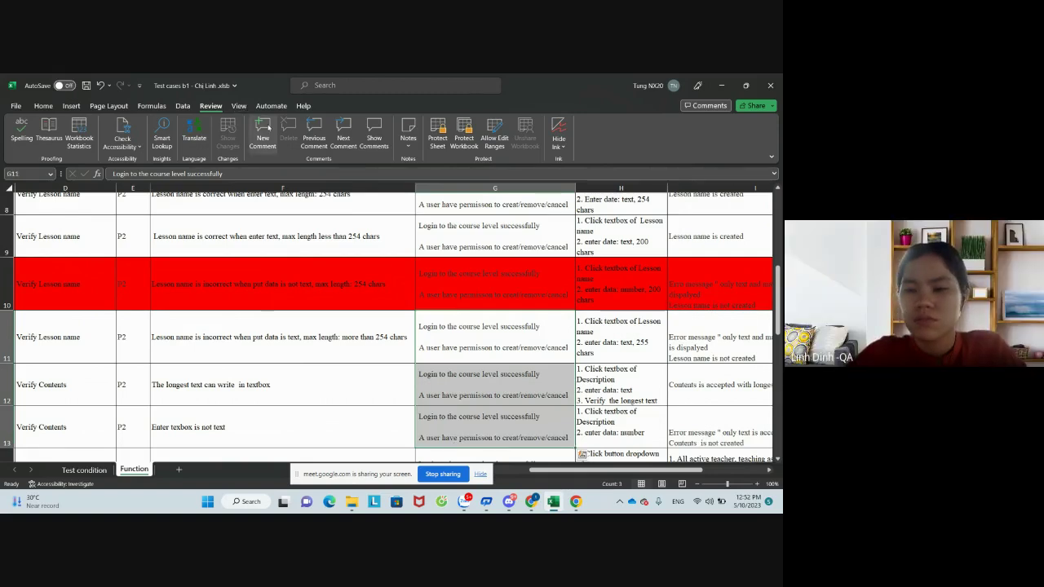
pyautogui.click(263, 132)
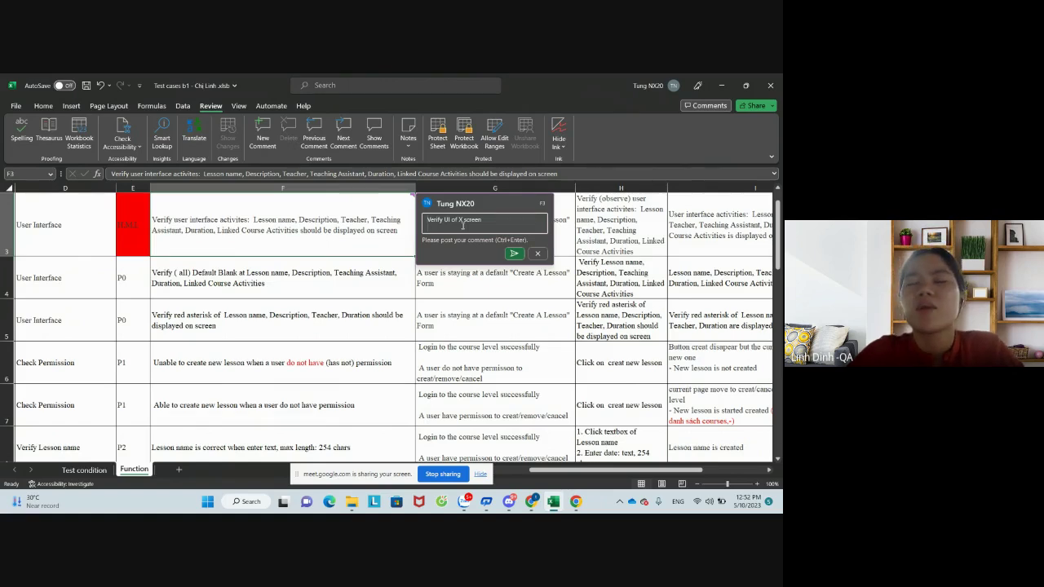
pyautogui.write('pre')
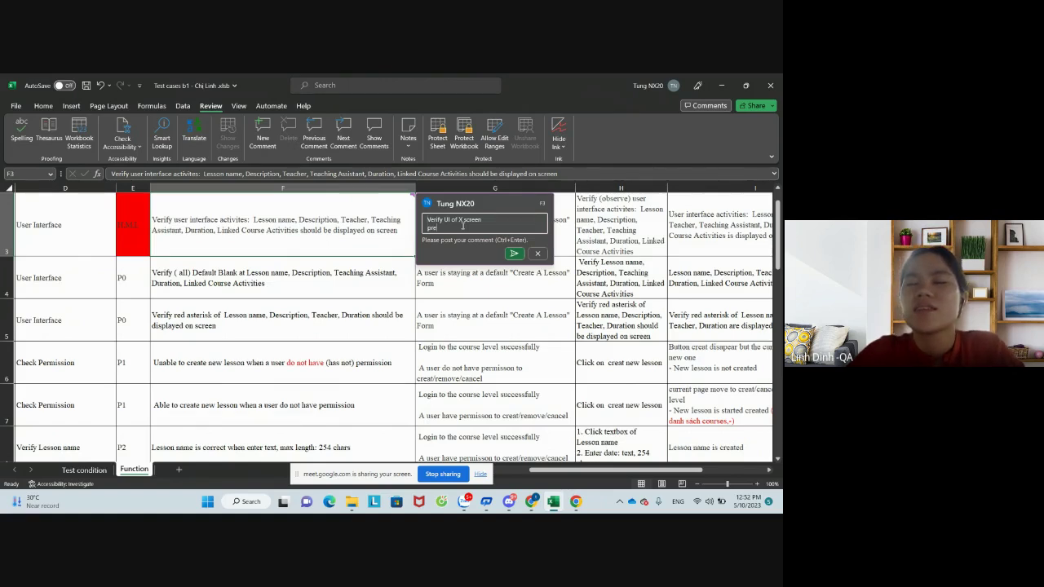
pyautogui.write(' condit')
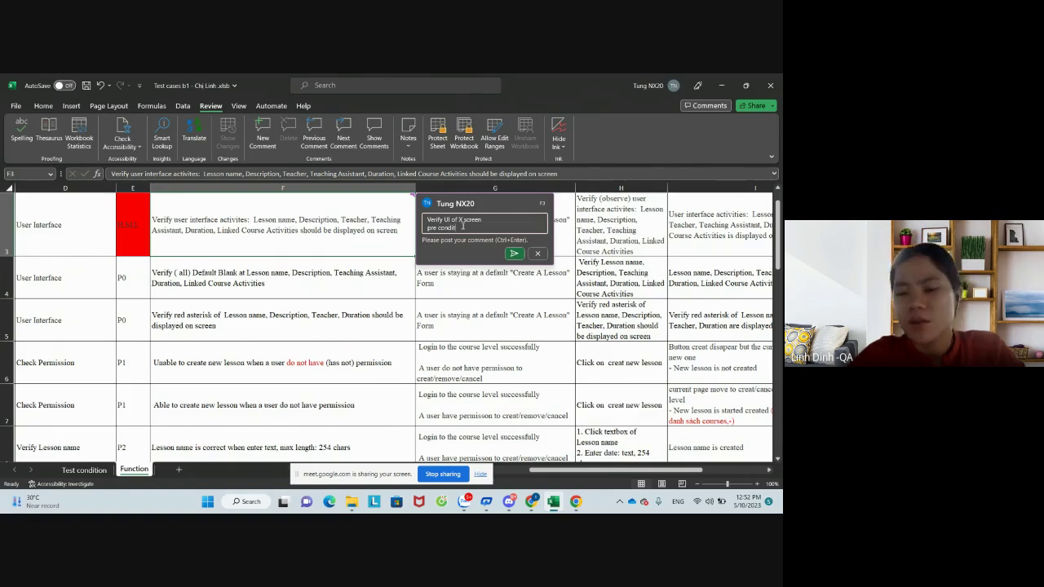
pyautogui.write('ion - ')
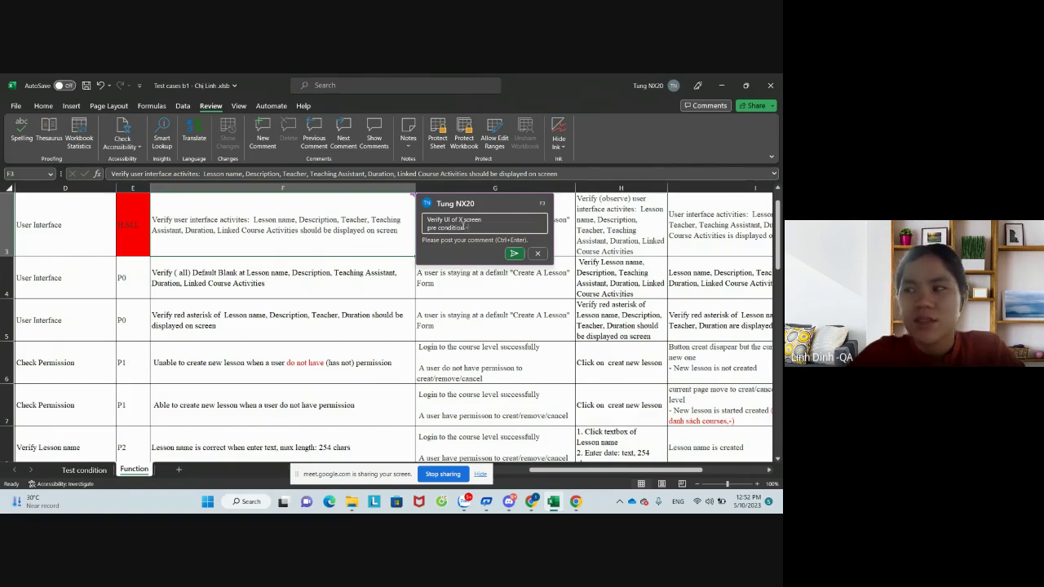
pyautogui.write('chi cần')
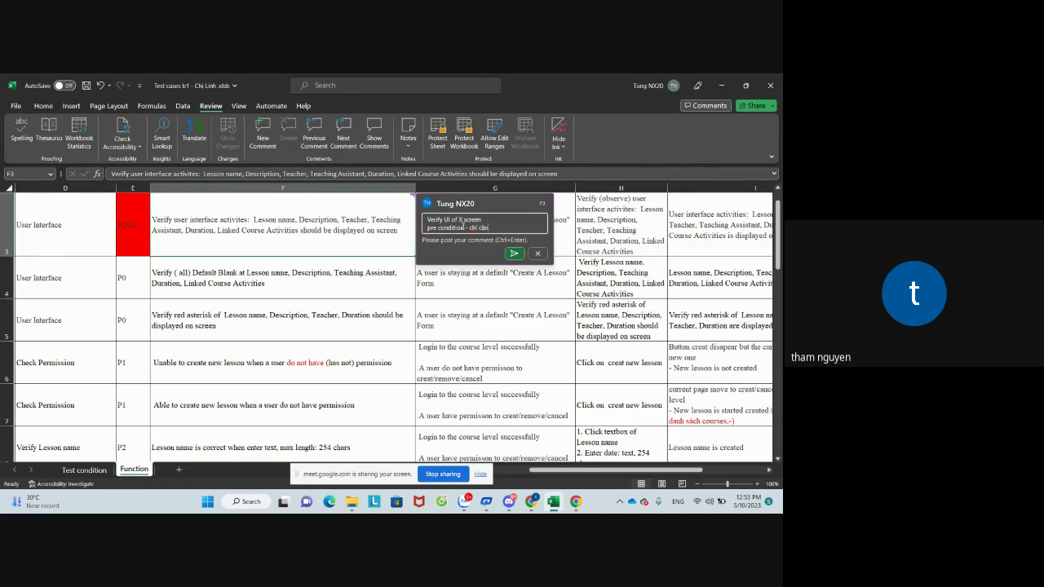
pyautogui.write(' nhắc')
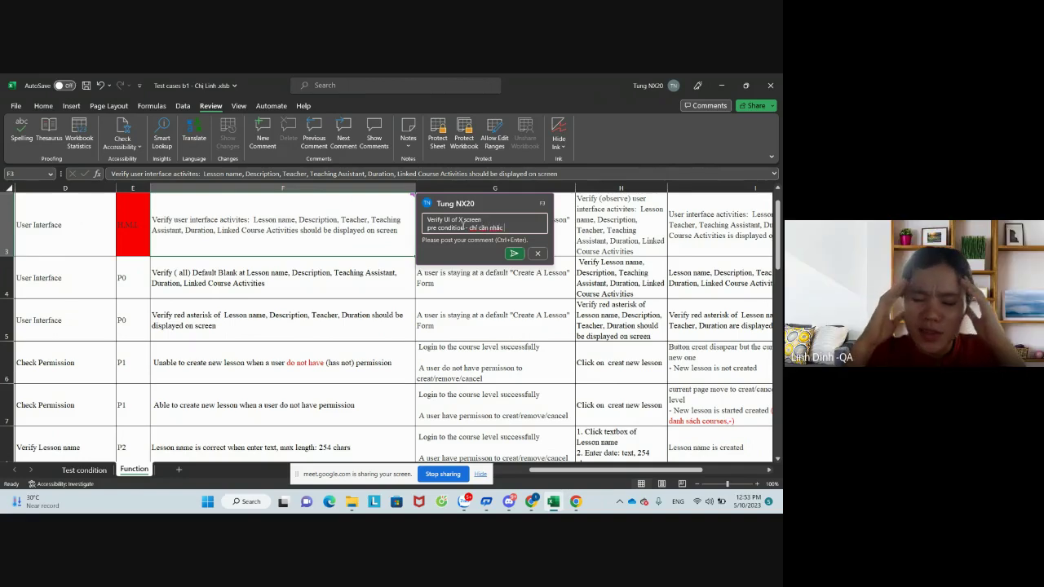
pyautogui.write(' 1 lần')
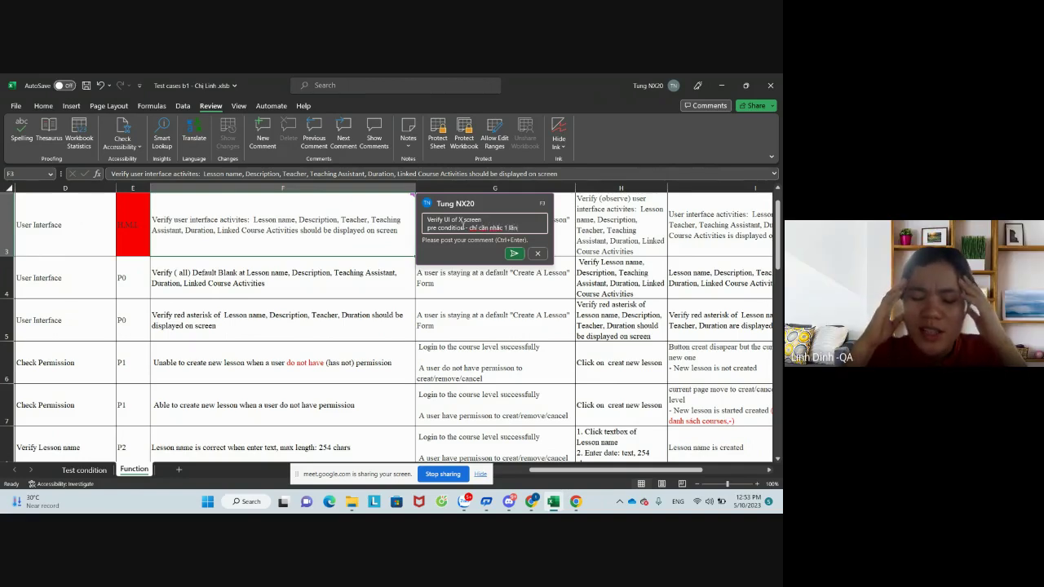
pyautogui.write(', nếu')
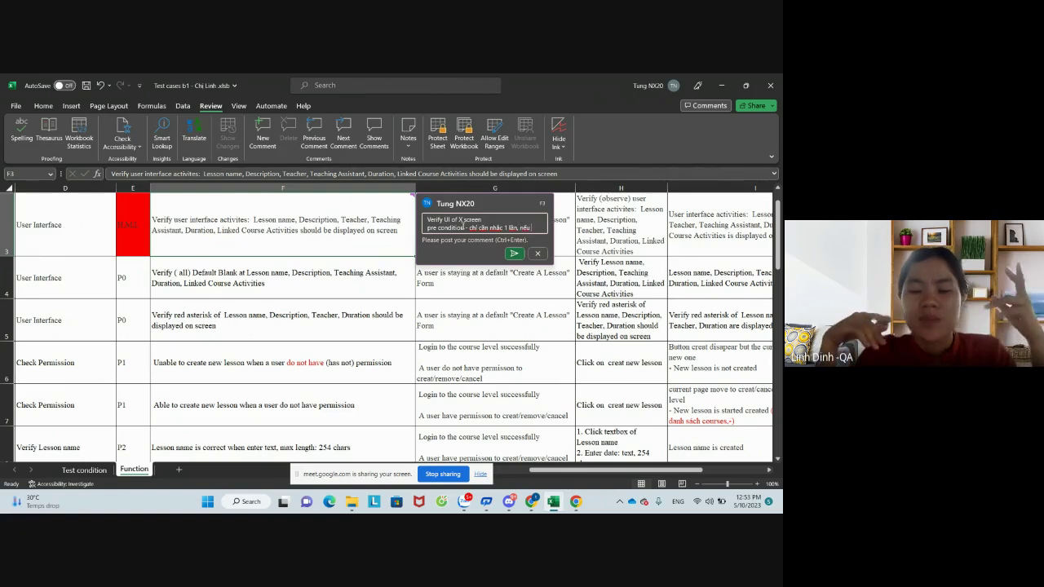
pyautogui.write(' sau vi')
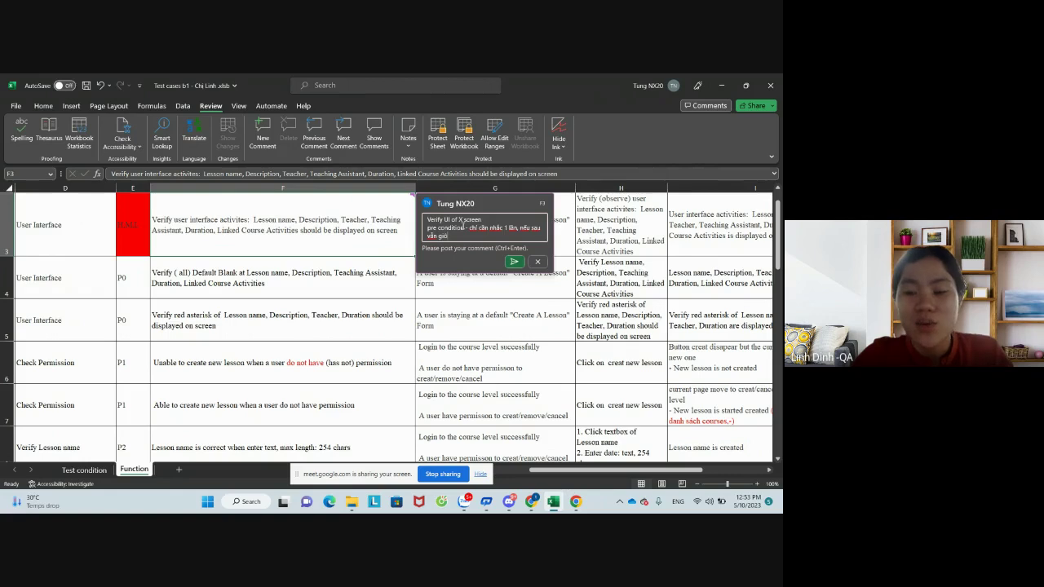
pyautogui.write('n giống thì')
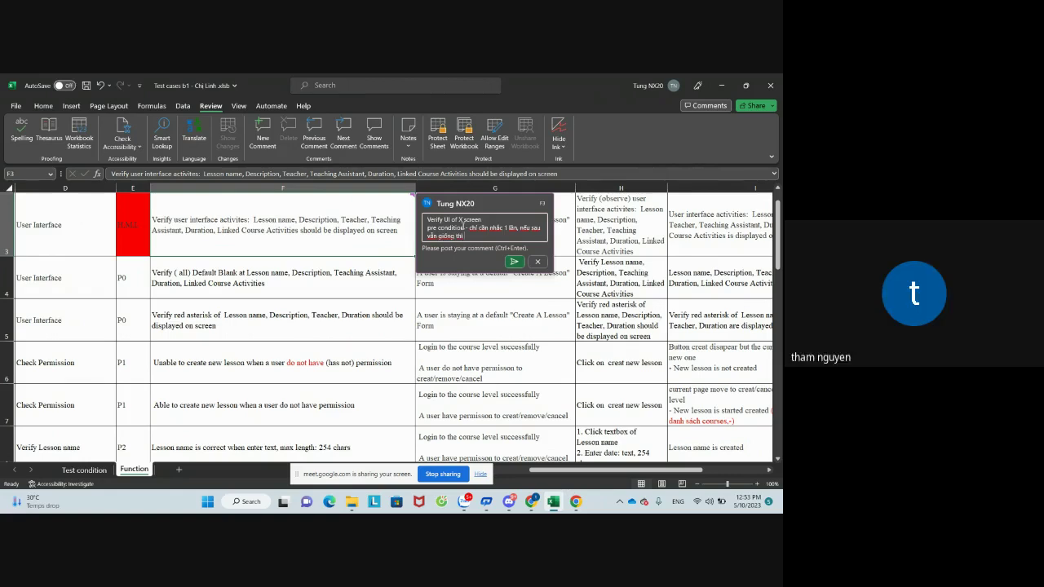
pyautogui.write(' khó')
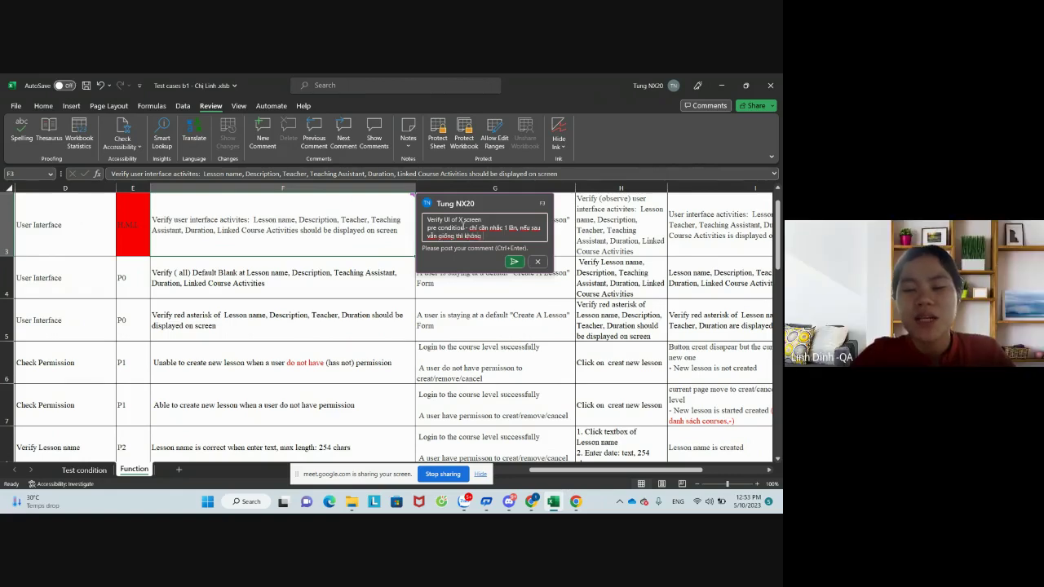
pyautogui.write('ng cần n')
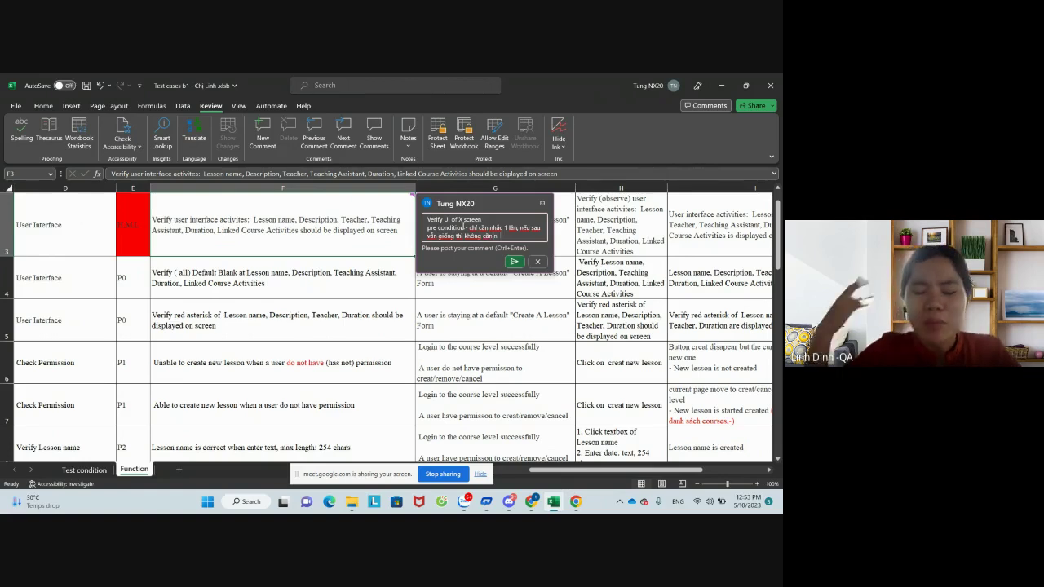
pyautogui.write('hắc lại')
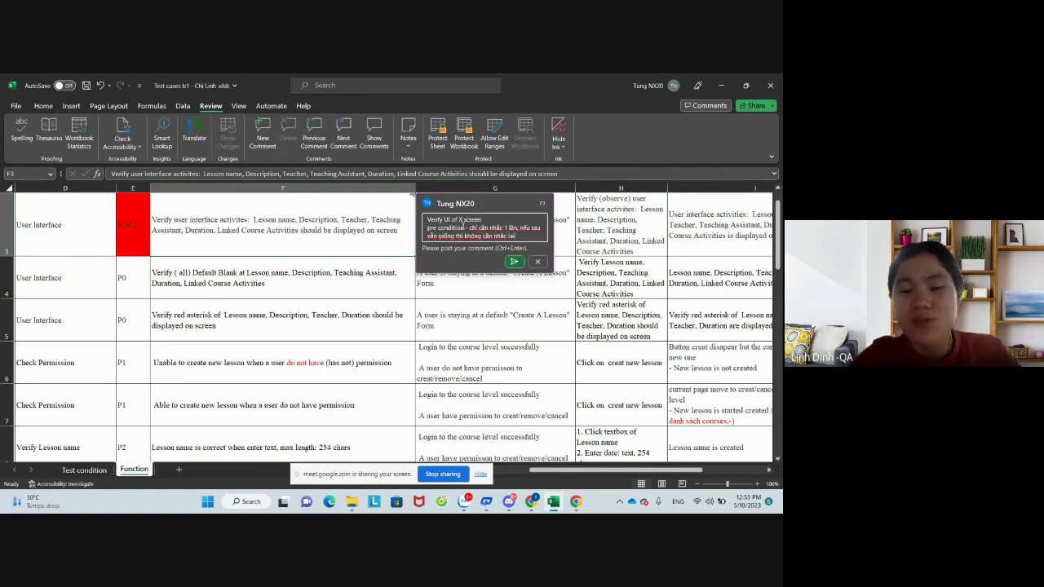
pyautogui.click(513, 260)
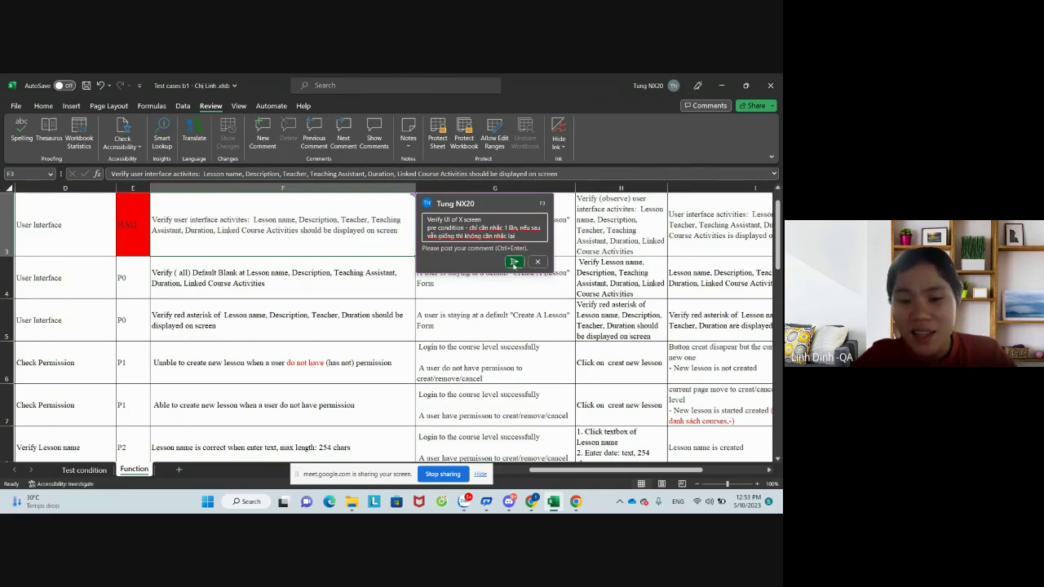
# Examine the preconditions in column G across the permission, lesson name, contents and teacher test cases for repetition.
pyautogui.scroll(-1, 496, 305)
pyautogui.scroll(-1, 497, 305)
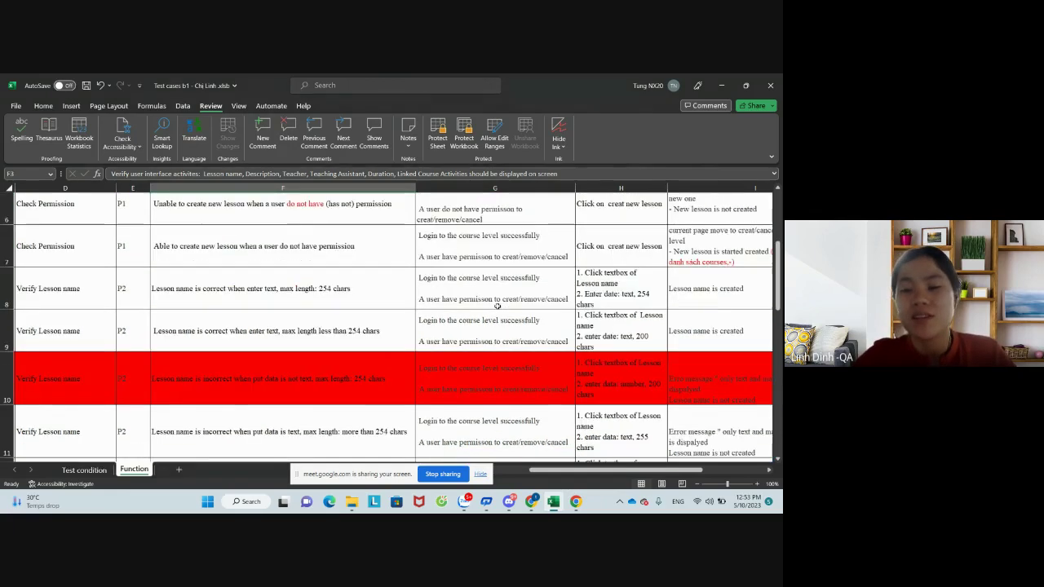
pyautogui.scroll(-1, 514, 392)
pyautogui.click(513, 391)
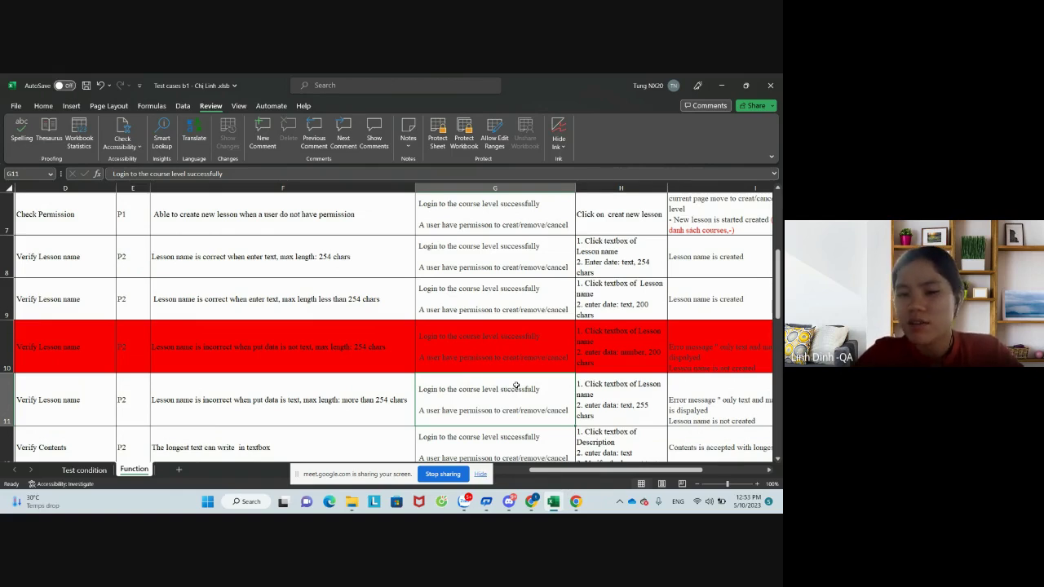
pyautogui.scroll(-2, 516, 385)
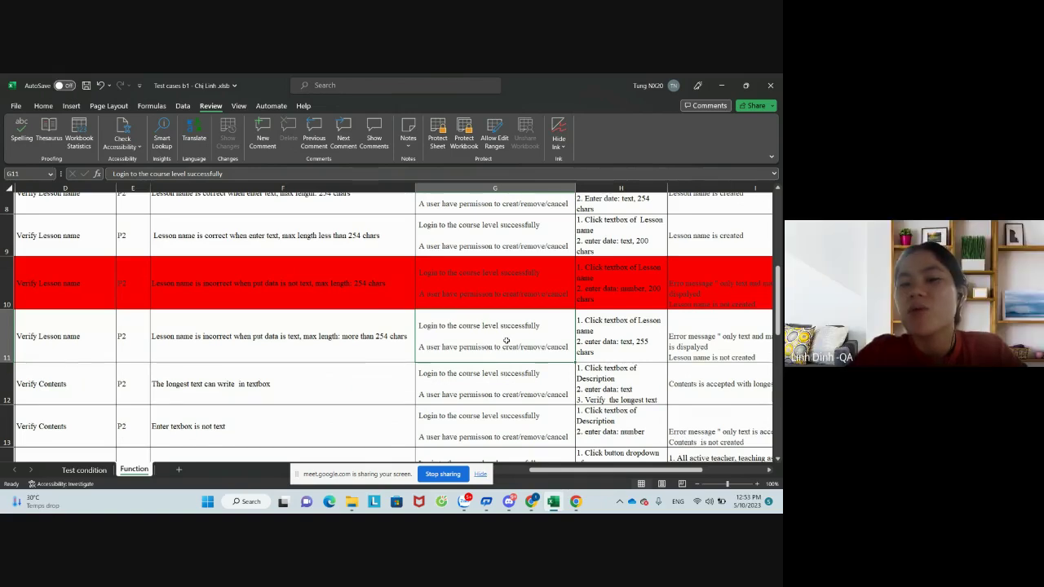
pyautogui.scroll(-1, 506, 338)
pyautogui.scroll(-1, 505, 340)
pyautogui.scroll(-1, 506, 340)
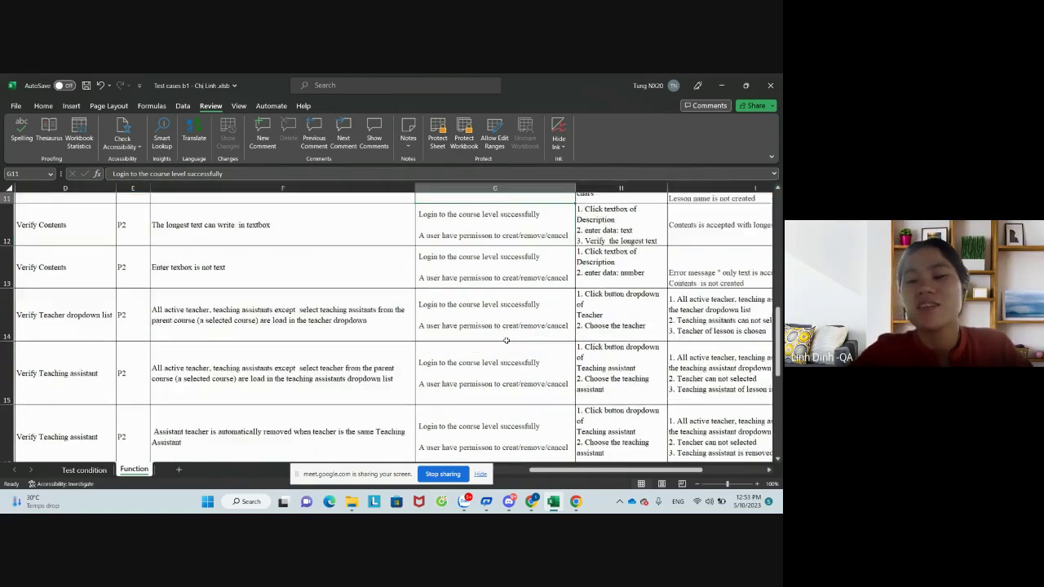
pyautogui.scroll(5, 505, 340)
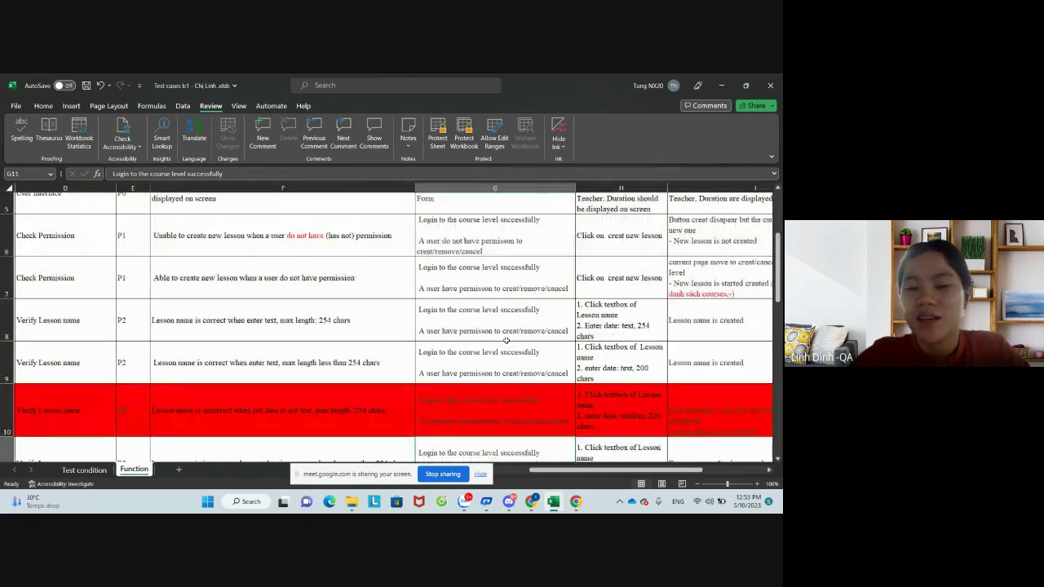
pyautogui.scroll(-3, 506, 340)
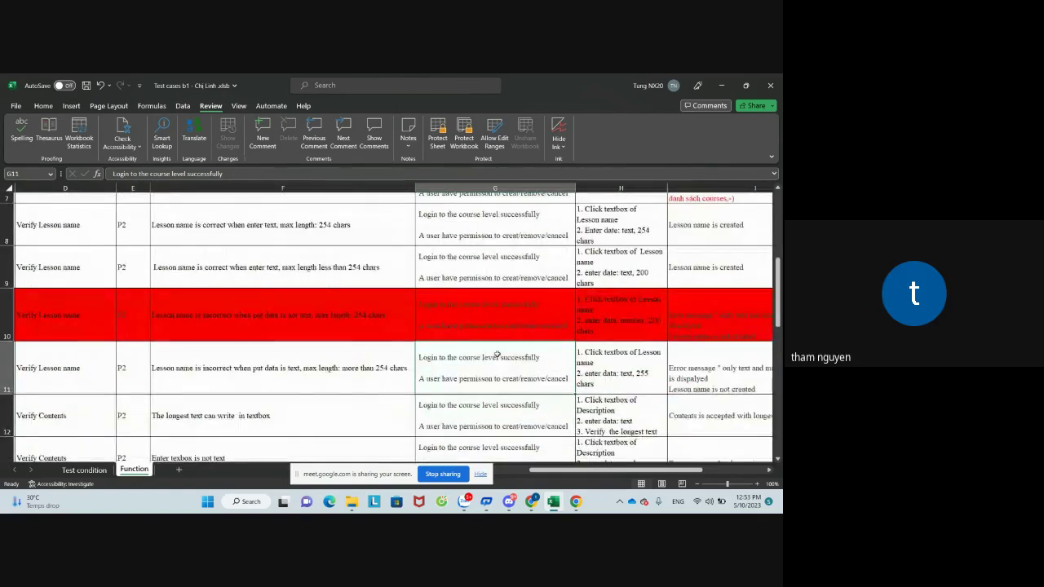
# Fill the repeated preconditions in cells G11 to G22 with light blue.
pyautogui.moveTo(498, 353); pyautogui.dragTo(480, 420)
pyautogui.rightClick(452, 231)
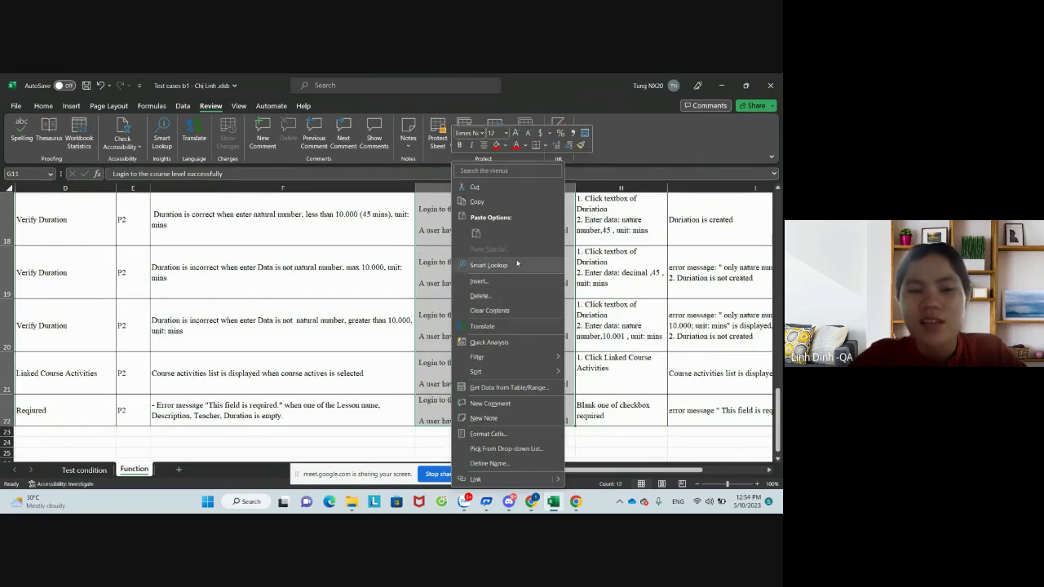
pyautogui.click(506, 146)
pyautogui.click(507, 146)
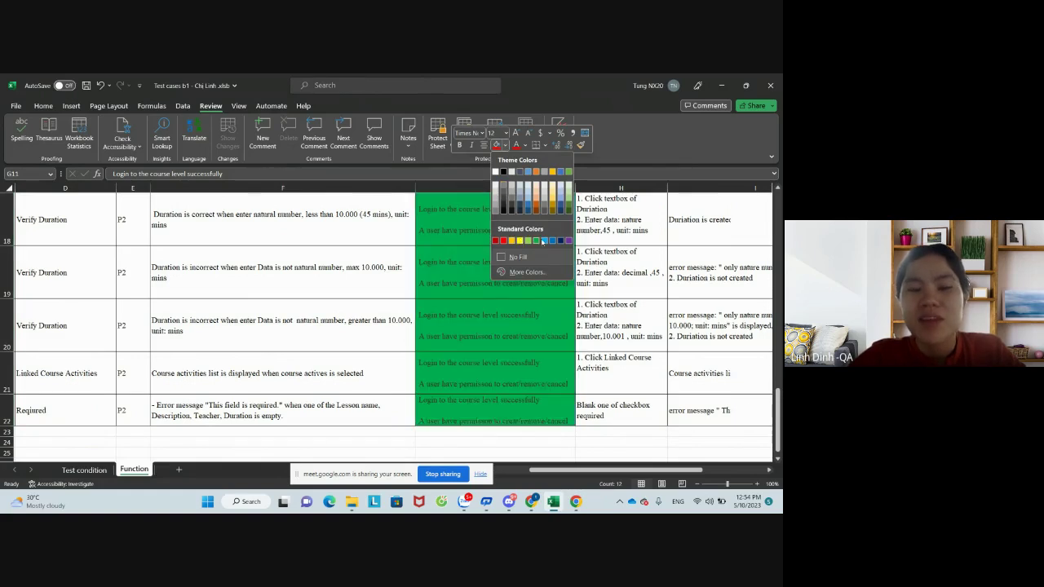
pyautogui.click(544, 240)
pyautogui.scroll(3, 578, 264)
pyautogui.scroll(1, 577, 264)
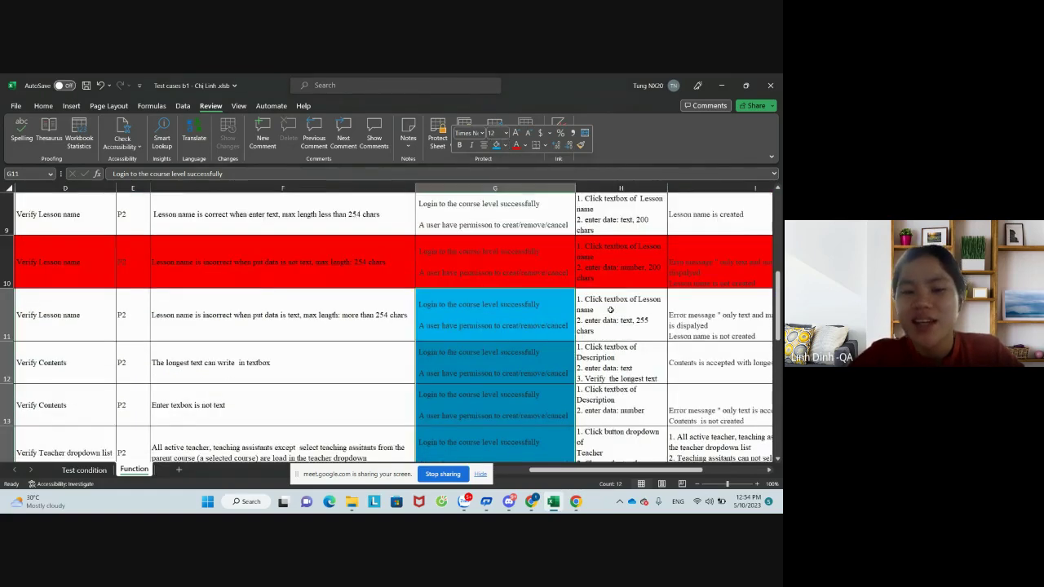
# Review the remaining test cases in rows 11 to 22, from lesson name and contents through duration, linked activities and required fields.
pyautogui.click(610, 311)
pyautogui.scroll(-1, 362, 290)
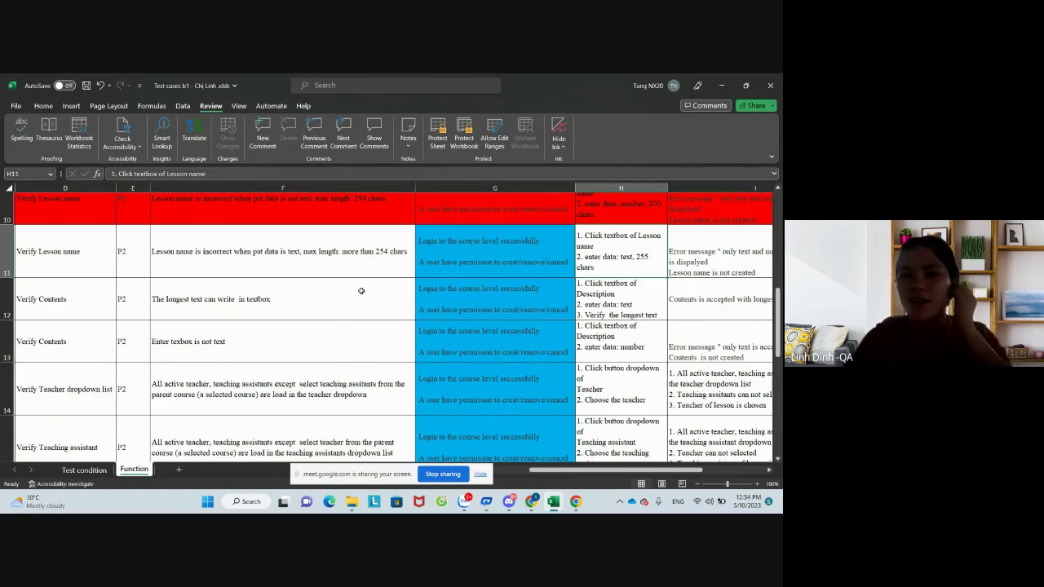
pyautogui.scroll(-3, 362, 291)
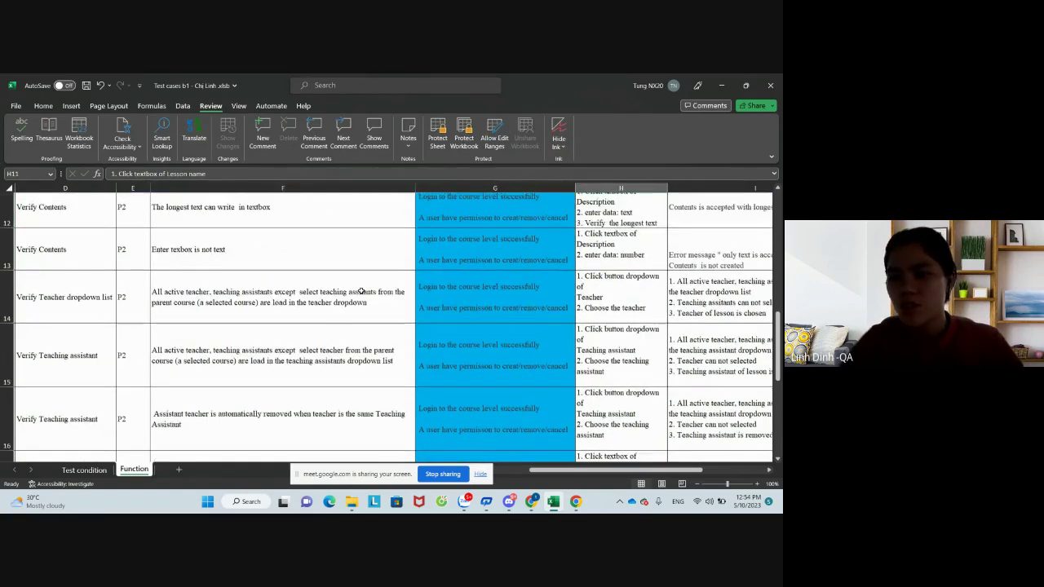
pyautogui.scroll(-2, 361, 290)
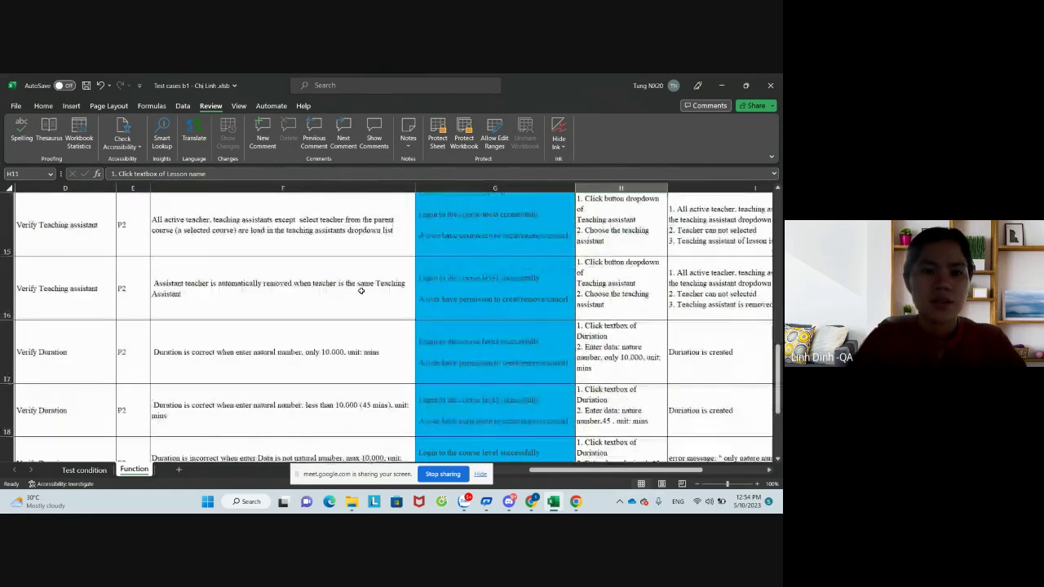
pyautogui.scroll(-1, 361, 291)
pyautogui.scroll(-1, 361, 290)
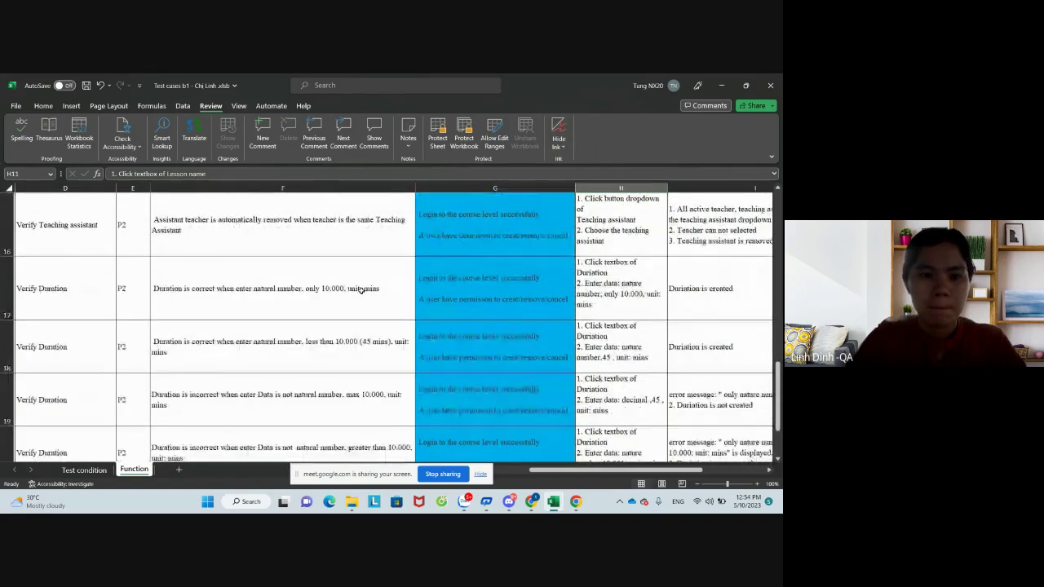
pyautogui.scroll(-1, 361, 290)
pyautogui.scroll(-1, 361, 290)
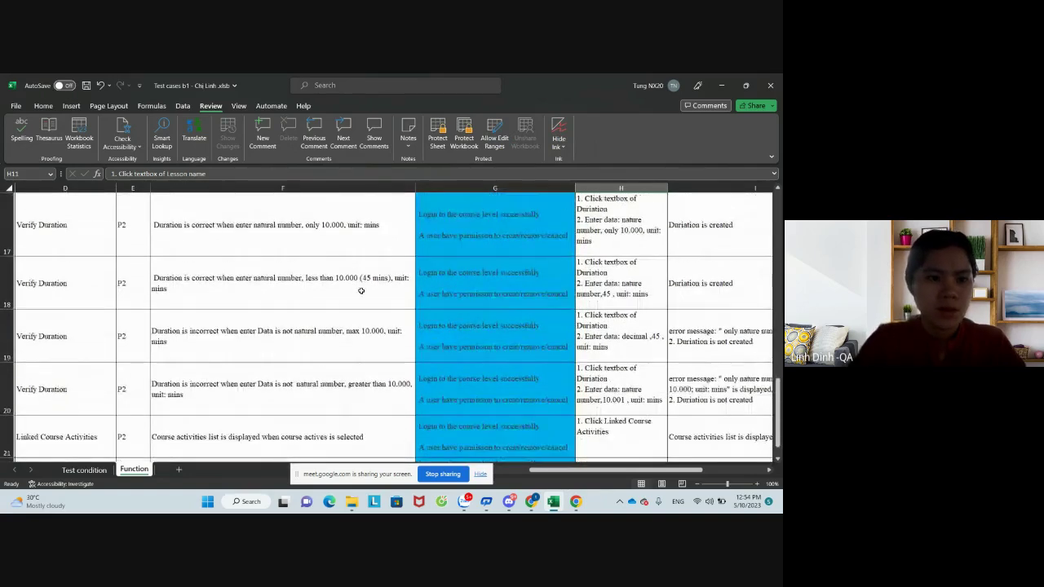
pyautogui.scroll(-3, 361, 291)
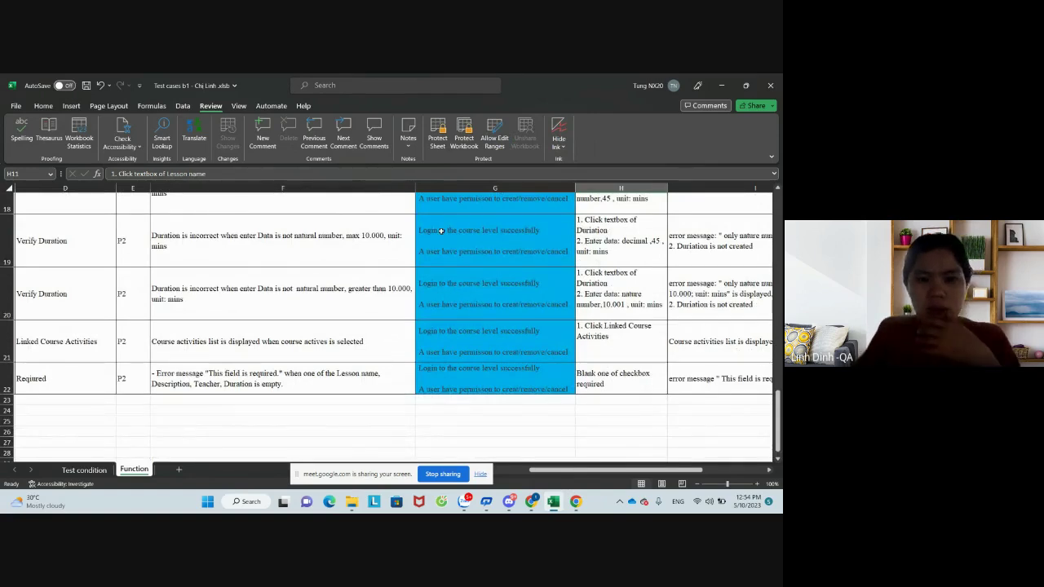
# Stop sharing the workbook, switch to the browser profile with the "01 - Training new members - 26042023" document and find its TestLink section.
pyautogui.click(443, 474)
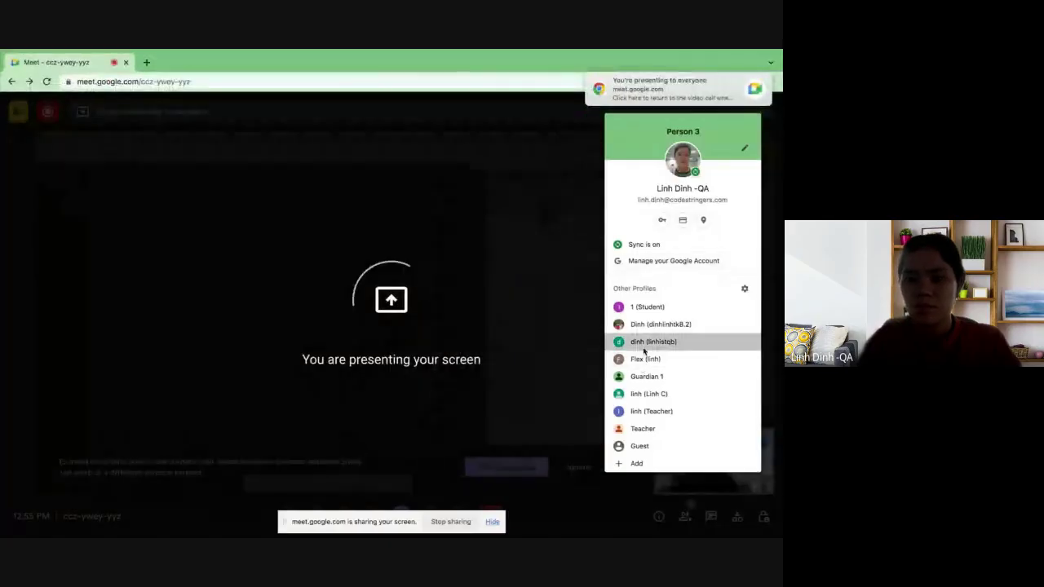
pyautogui.click(643, 347)
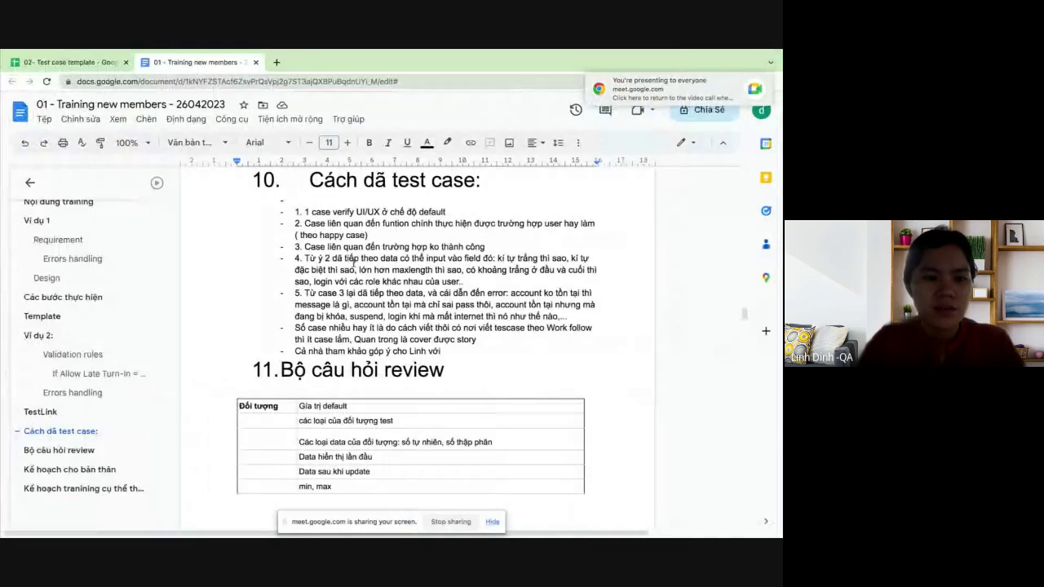
pyautogui.scroll(2, 352, 259)
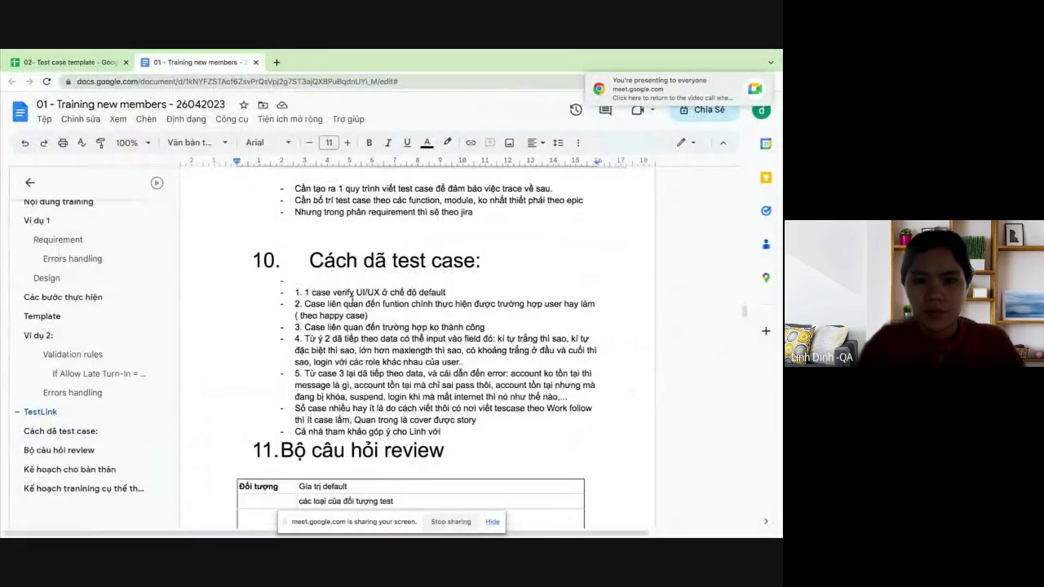
pyautogui.scroll(5, 386, 315)
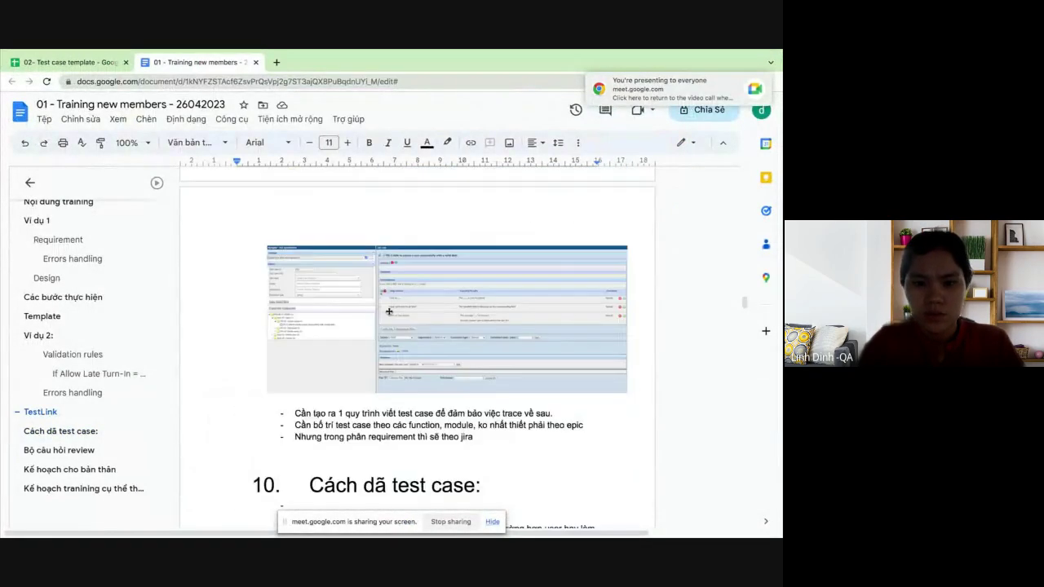
pyautogui.scroll(6, 389, 311)
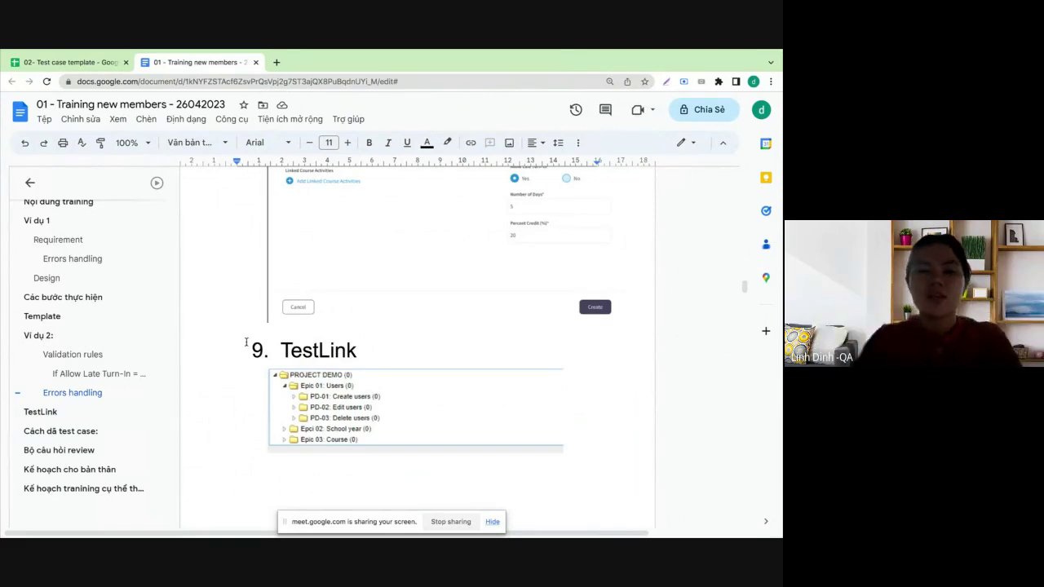
pyautogui.scroll(3, 393, 322)
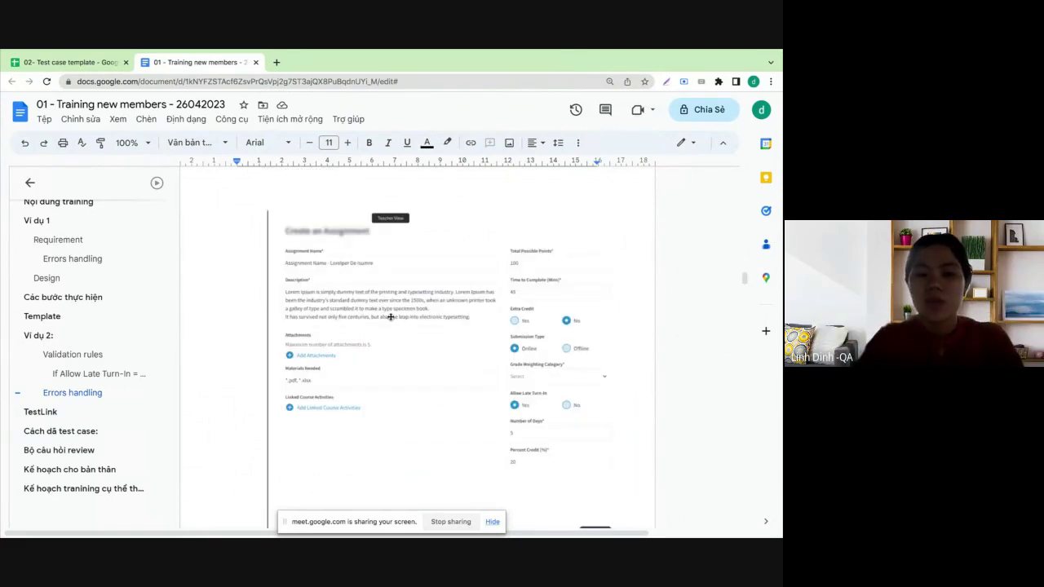
pyautogui.scroll(-5, 390, 316)
pyautogui.scroll(1, 380, 308)
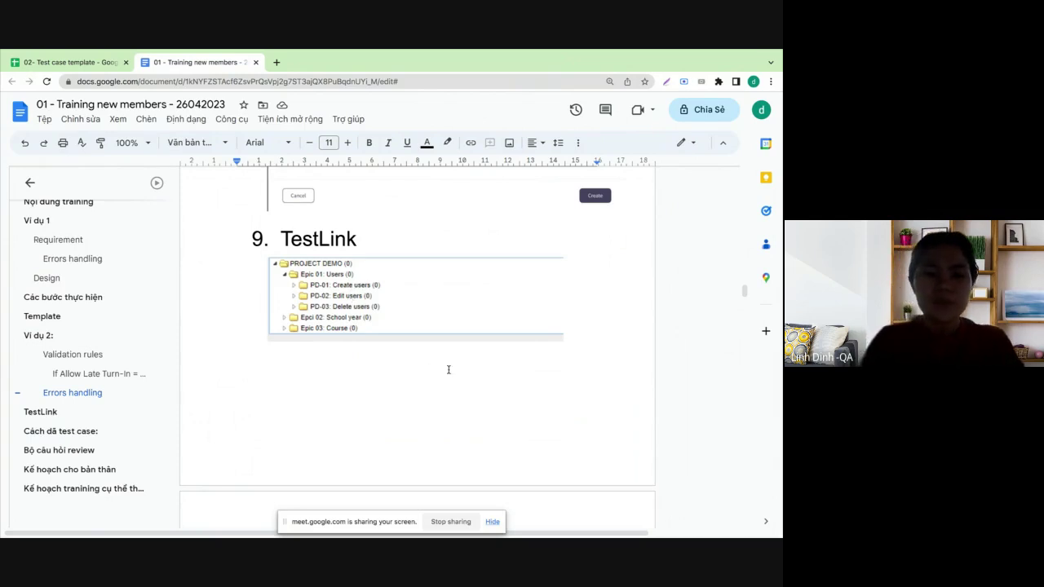
# Examine how the TestLink section's PROJECT DEMO tree organizes test cases by epic and story.
pyautogui.moveTo(374, 524); pyautogui.dragTo(388, 544)
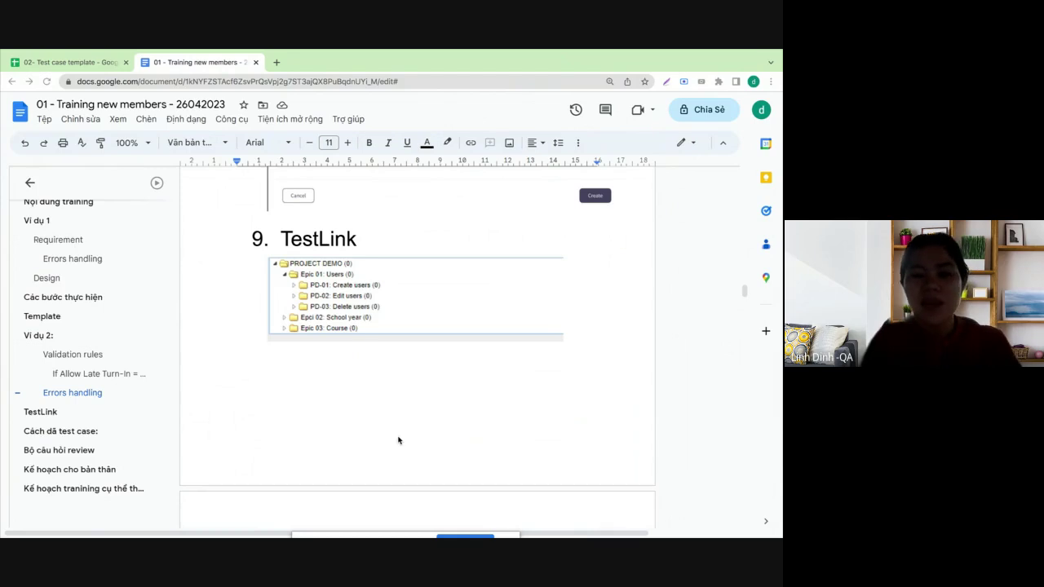
pyautogui.scroll(-5, 408, 405)
pyautogui.scroll(3, 406, 405)
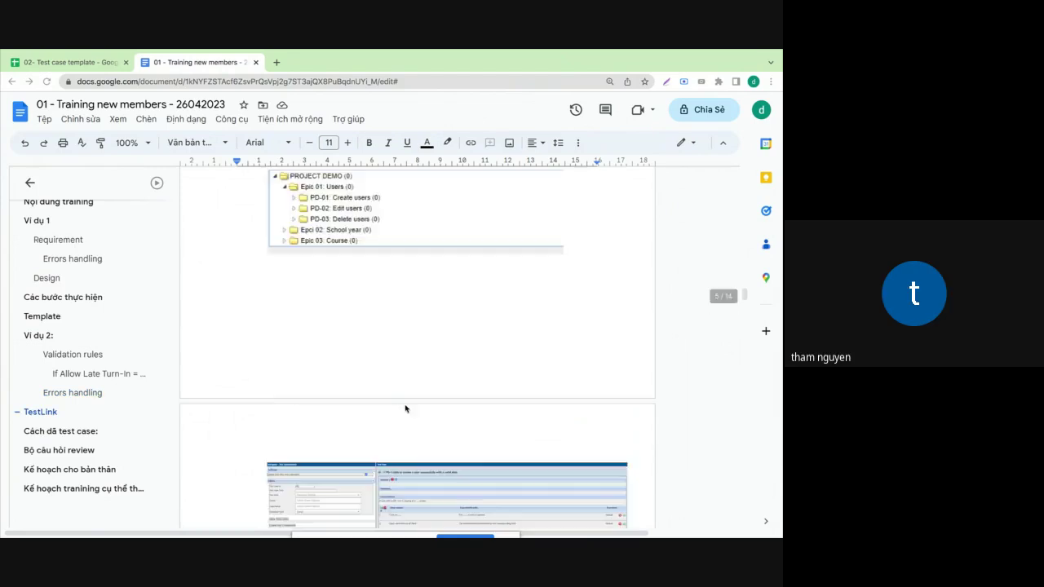
pyautogui.scroll(1, 406, 409)
pyautogui.scroll(1, 405, 408)
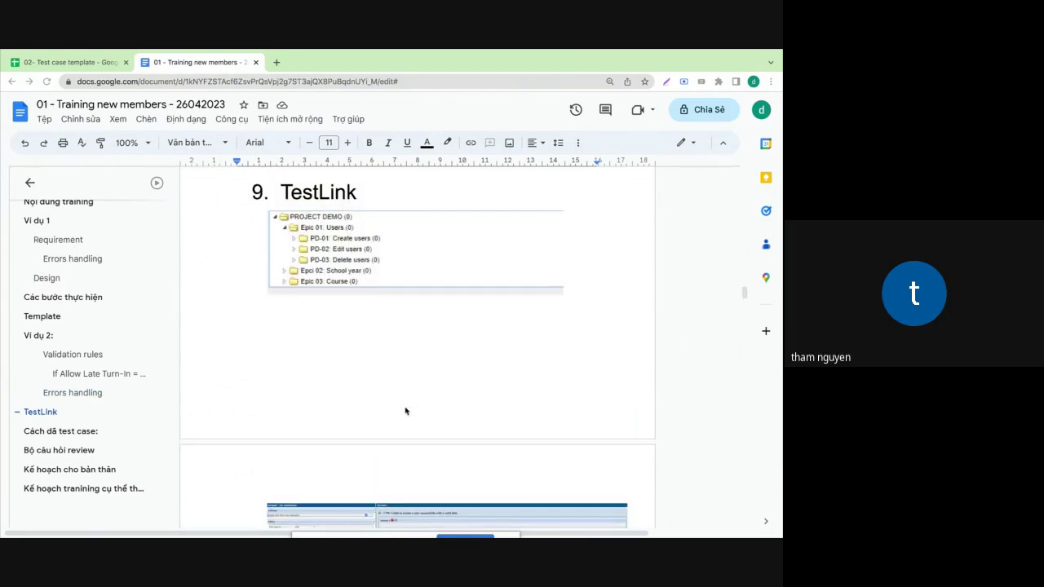
pyautogui.scroll(1, 405, 411)
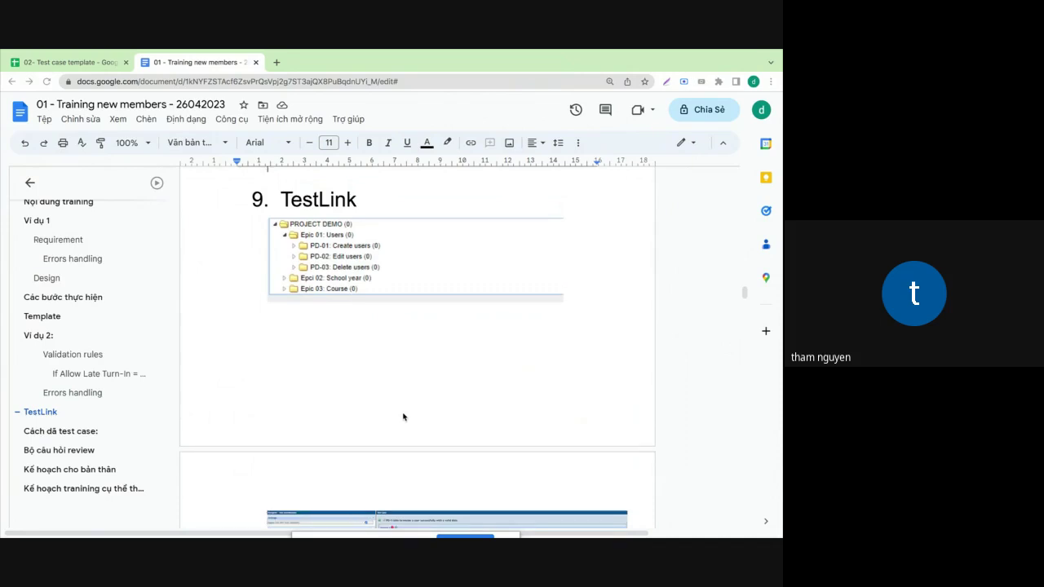
pyautogui.scroll(1, 403, 416)
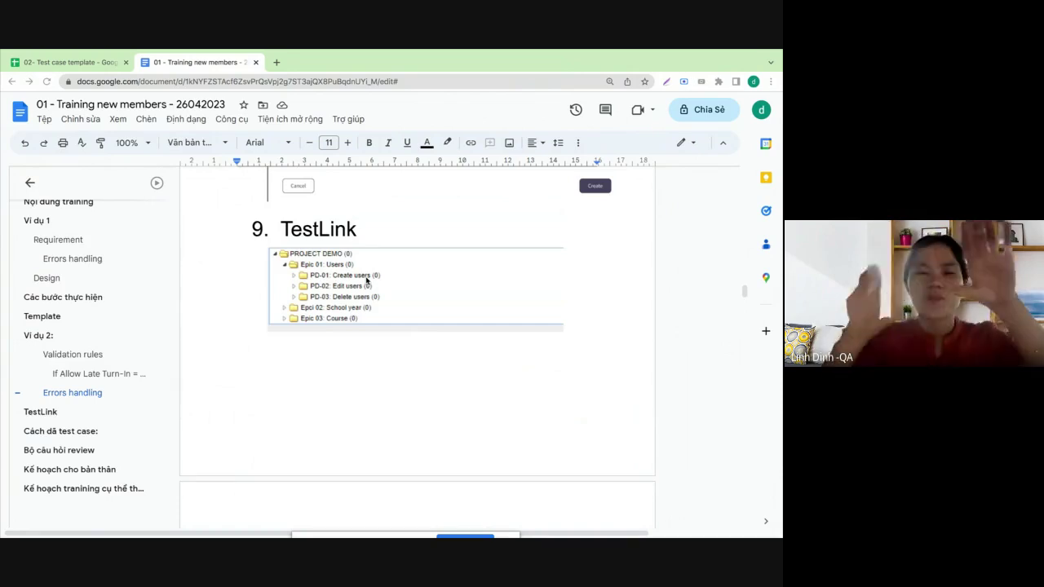
# In the "02- Test case template" spreadsheet, group rows 2 to 6 of the Test case sheet and collapse the group.
pyautogui.click(47, 65)
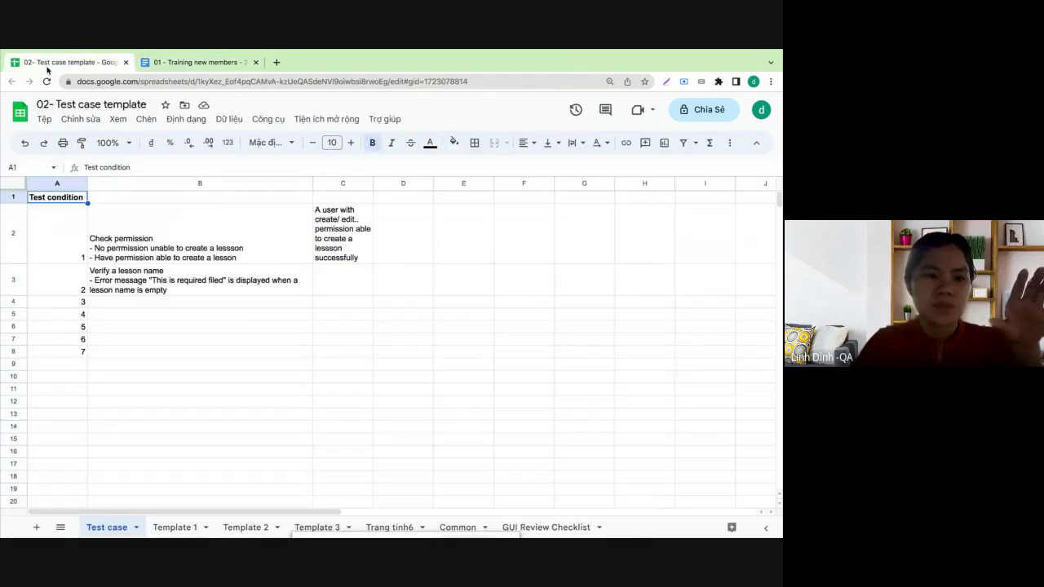
pyautogui.click(18, 237)
pyautogui.moveTo(18, 239); pyautogui.dragTo(13, 326)
pyautogui.rightClick(23, 225)
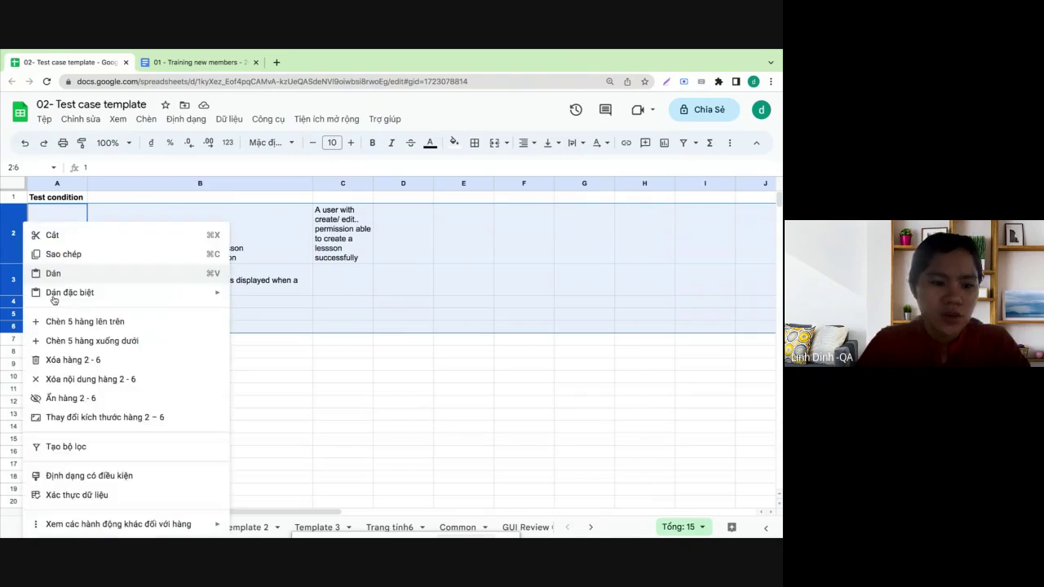
pyautogui.moveTo(147, 524)
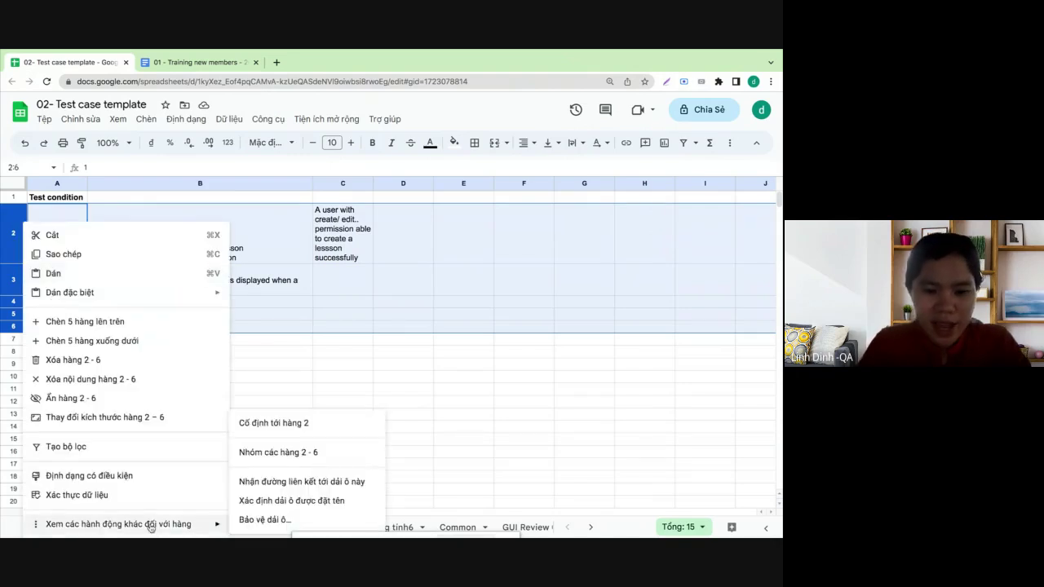
pyautogui.click(278, 452)
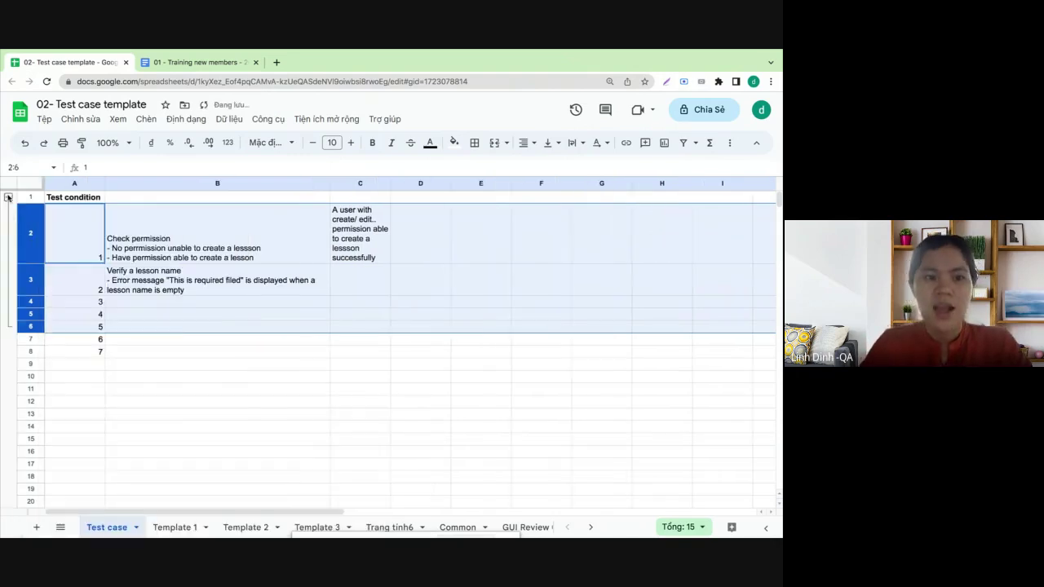
pyautogui.click(8, 198)
# Replace the heading in A1 with "MODEL 1" and enter "MODEL 2" in A9.
pyautogui.click(77, 197)
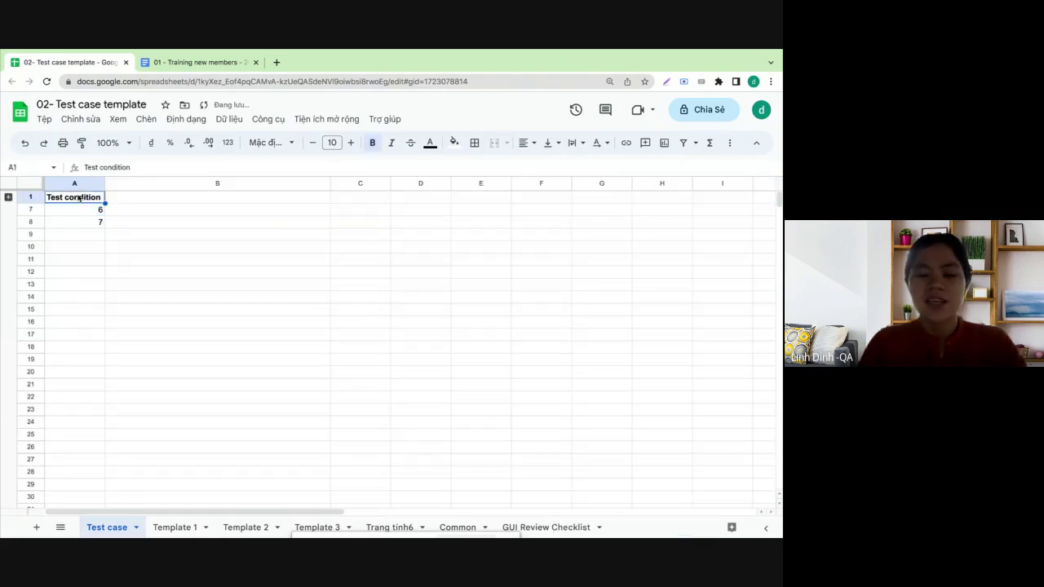
pyautogui.write('MODEL 1')
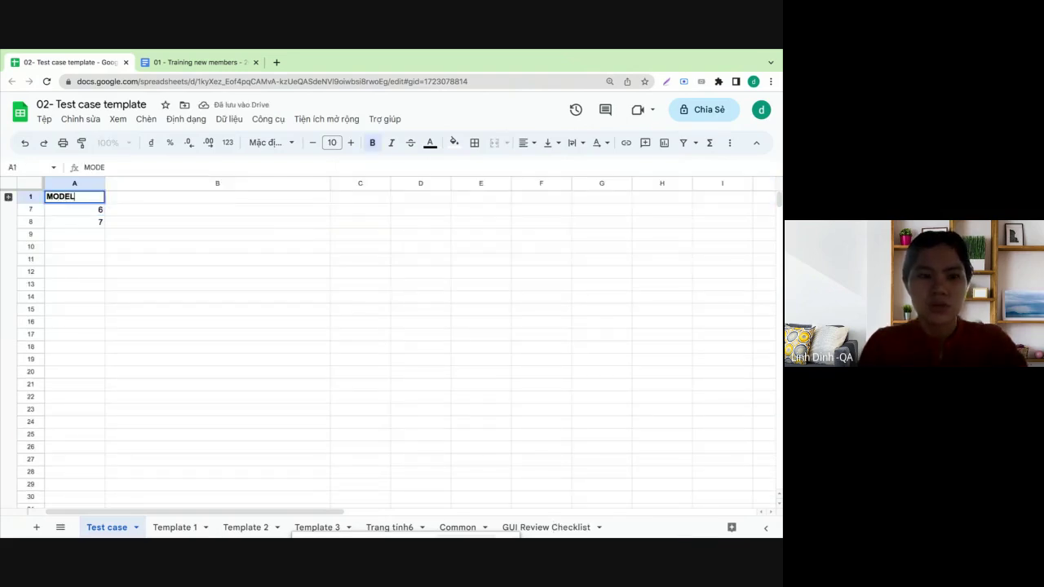
pyautogui.click(72, 245)
pyautogui.click(72, 238)
pyautogui.write('m')
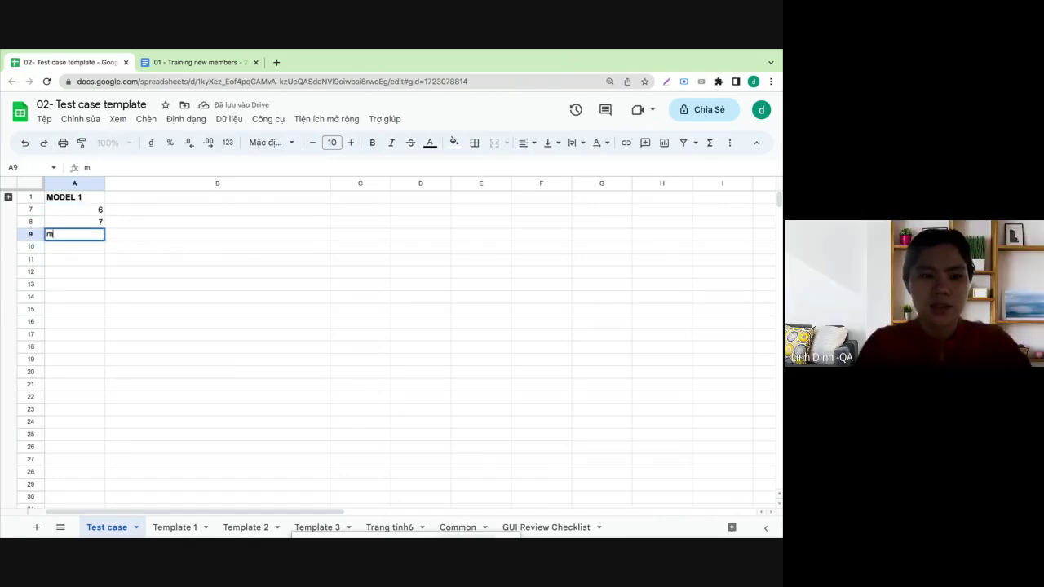
pyautogui.write('o')
pyautogui.press('BackSpace')
pyautogui.press('BackSpace')
pyautogui.write('MODEL 2')
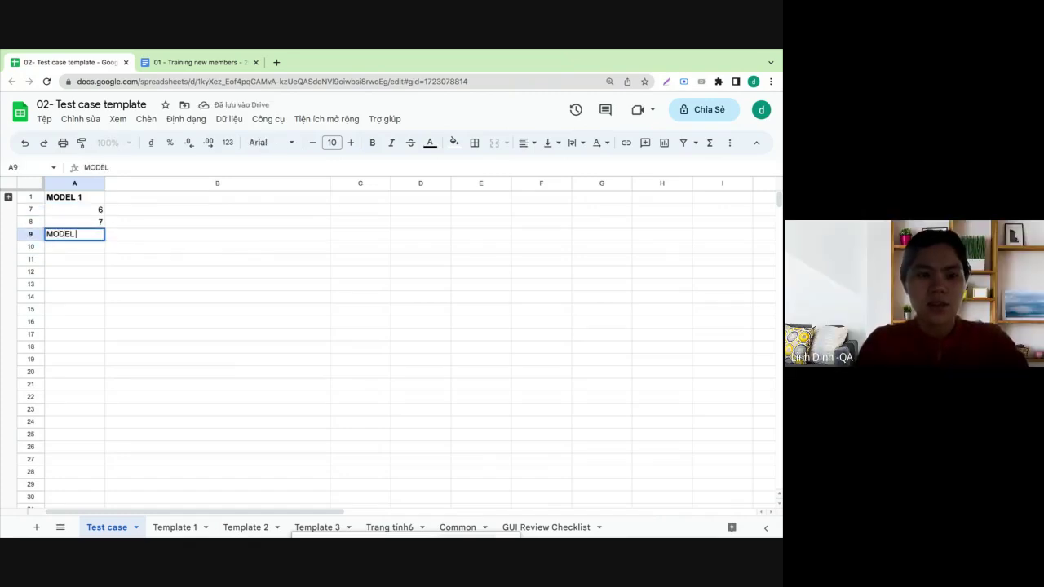
pyautogui.press('Return')
# Group rows 10 to 15 under the MODEL 2 heading and collapse the group.
pyautogui.moveTo(30, 247); pyautogui.dragTo(30, 309)
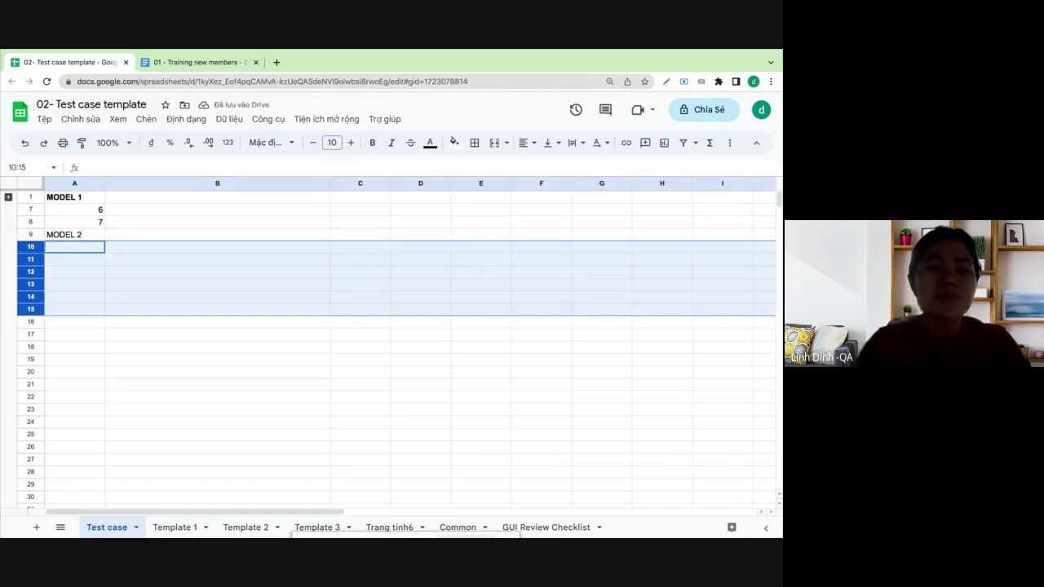
pyautogui.rightClick(30, 247)
pyautogui.moveTo(127, 523)
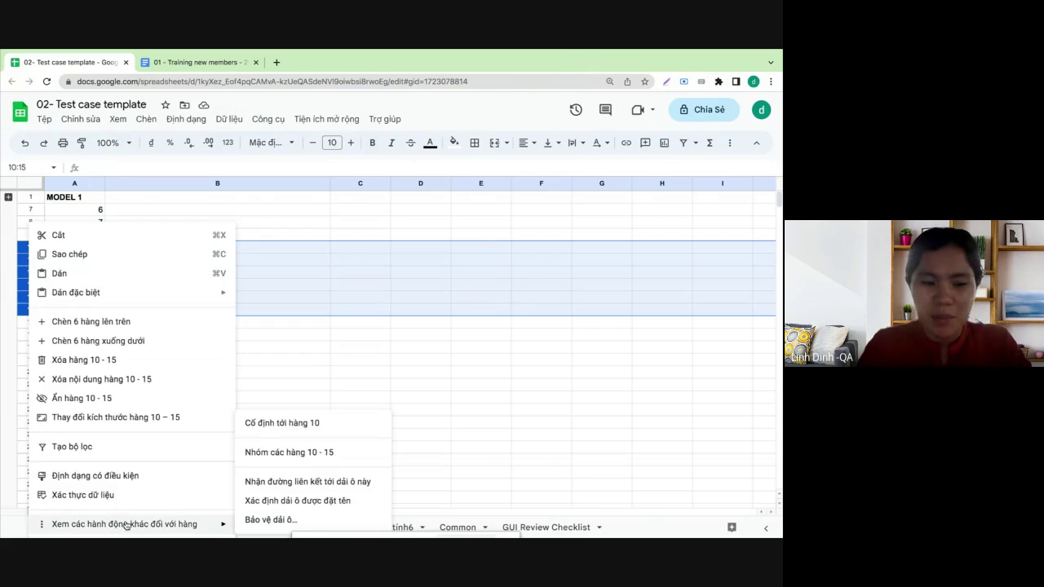
pyautogui.click(301, 453)
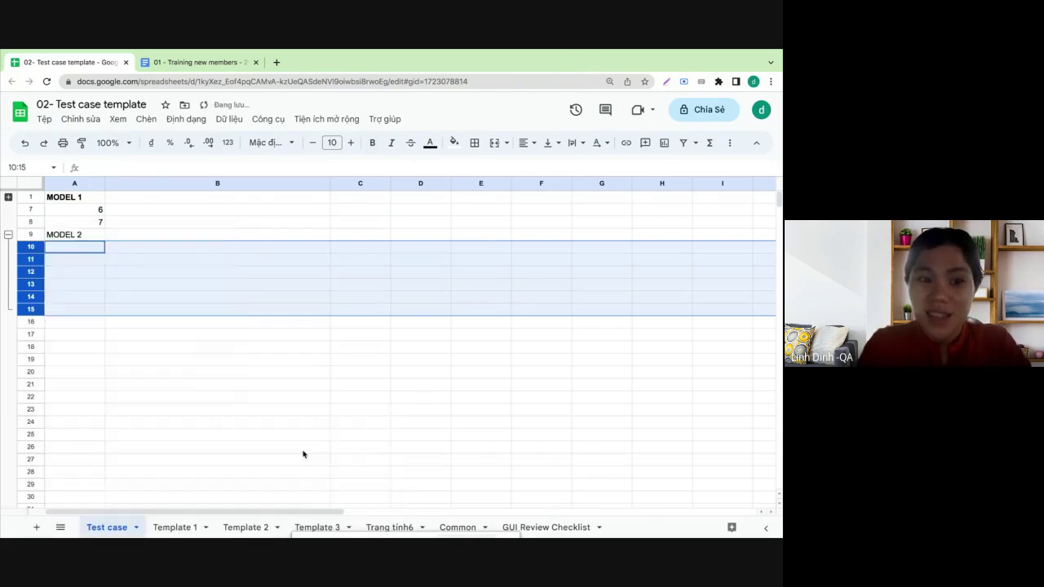
pyautogui.click(10, 236)
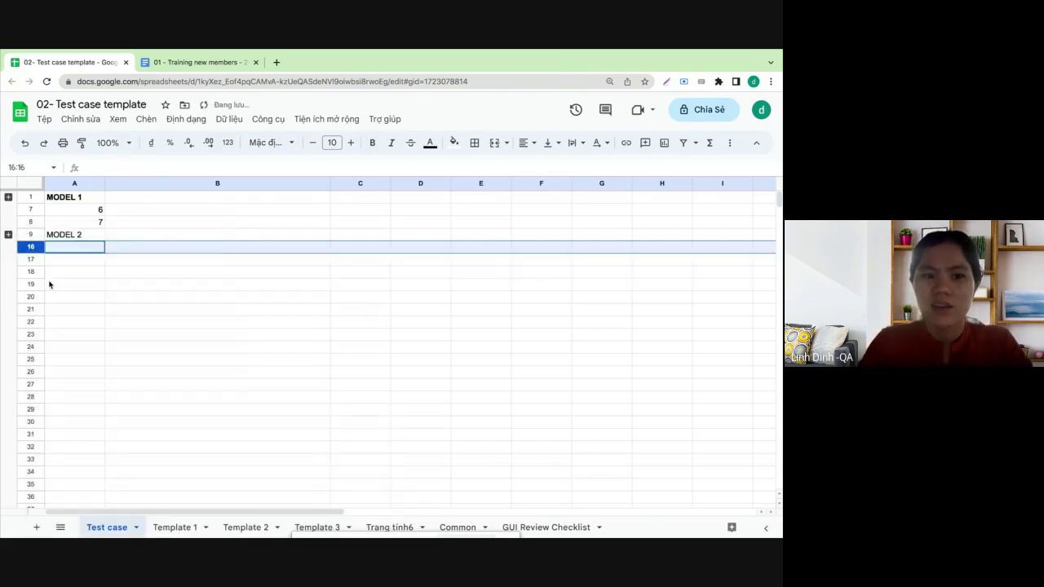
# Make the MODEL 2 heading in A9 bold and expand all row groups on the Test case sheet.
pyautogui.click(86, 235)
pyautogui.hotkey('ctrl', 'b')
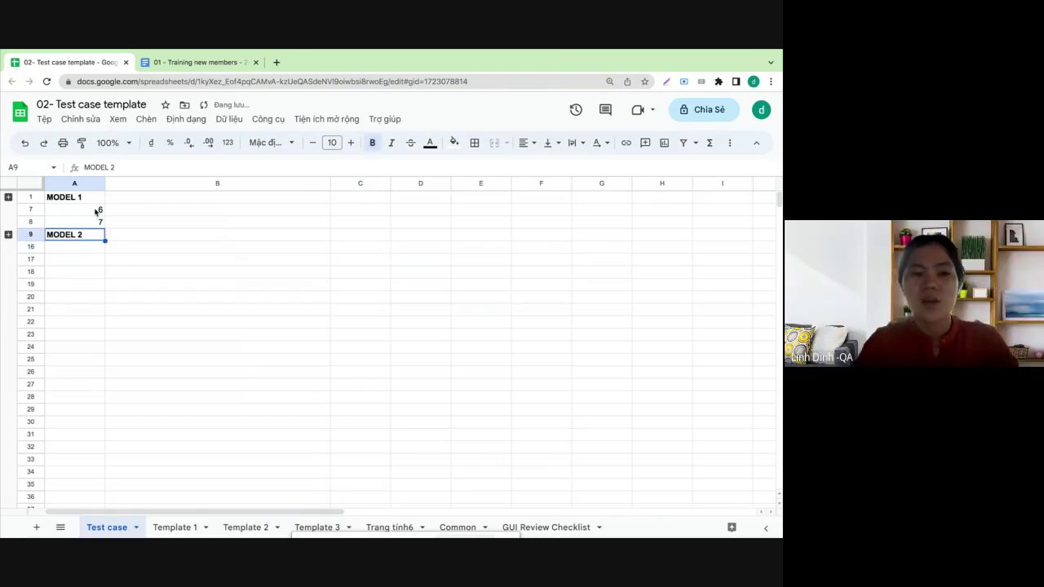
pyautogui.rightClick(12, 265)
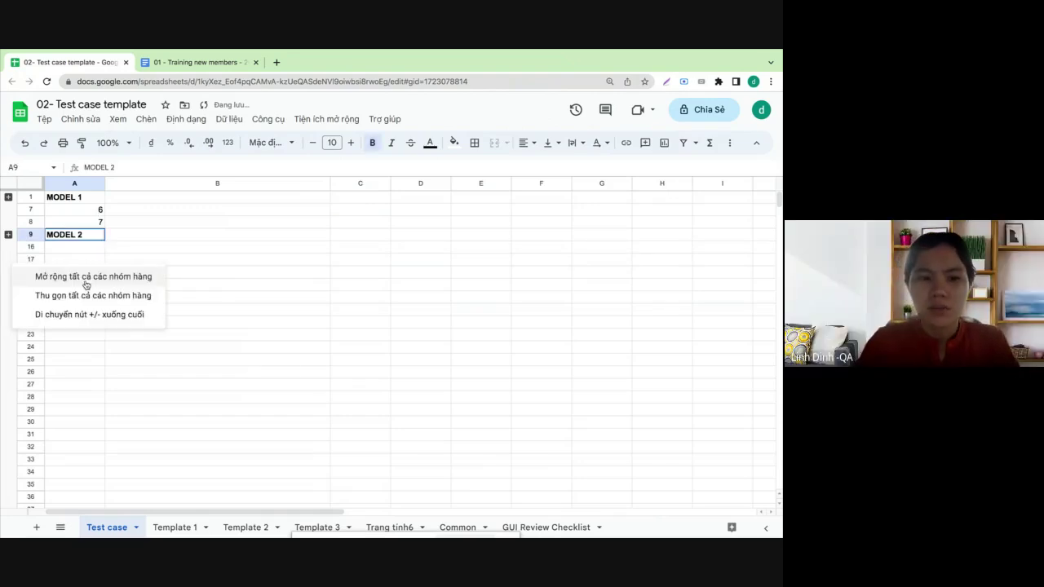
pyautogui.click(81, 274)
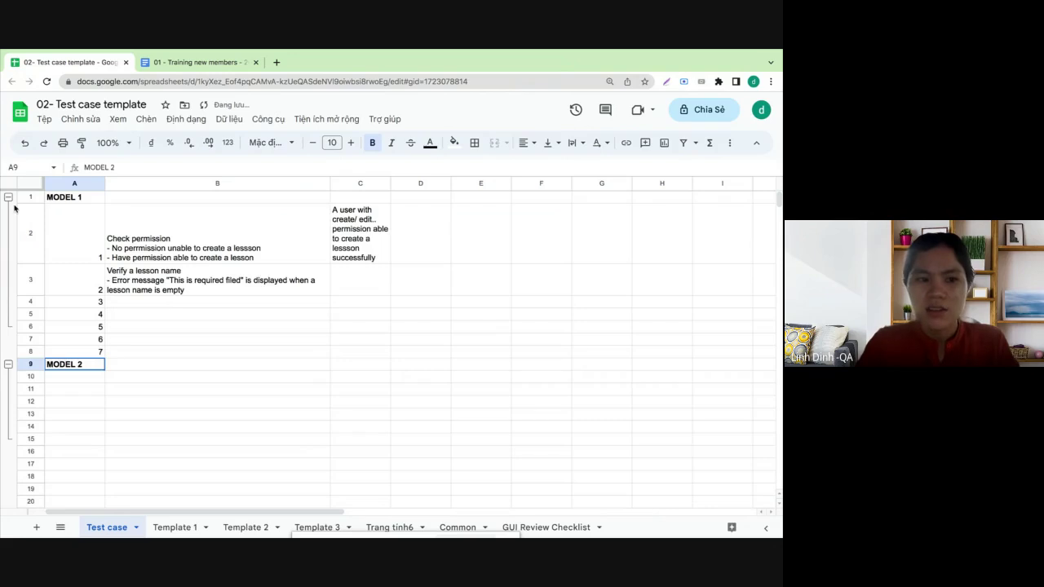
# Collapse all row groups at once, and demonstrate expanding and collapsing the MODEL 2 group on its own.
pyautogui.rightClick(14, 343)
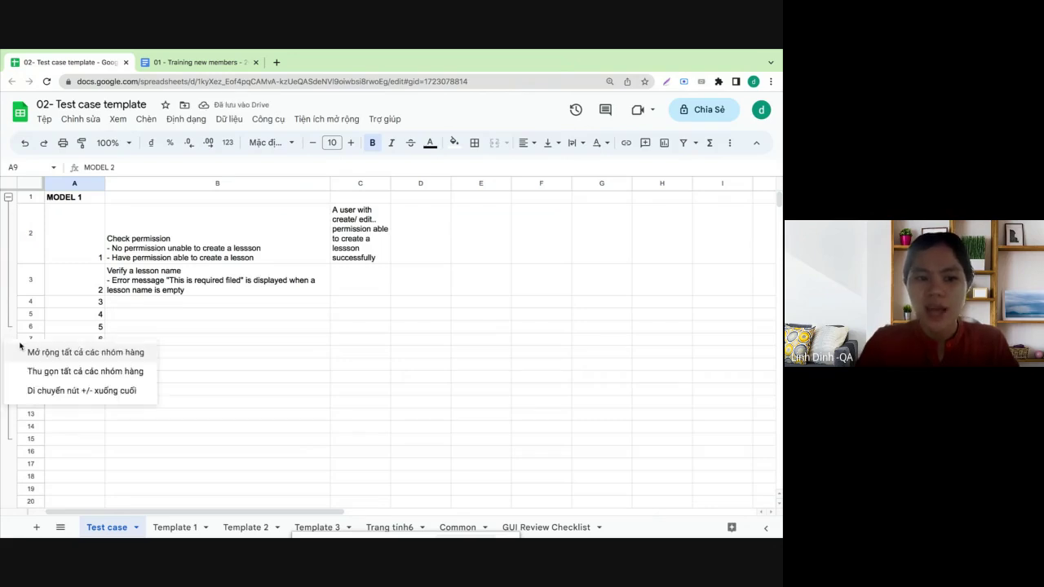
pyautogui.click(51, 368)
pyautogui.click(8, 234)
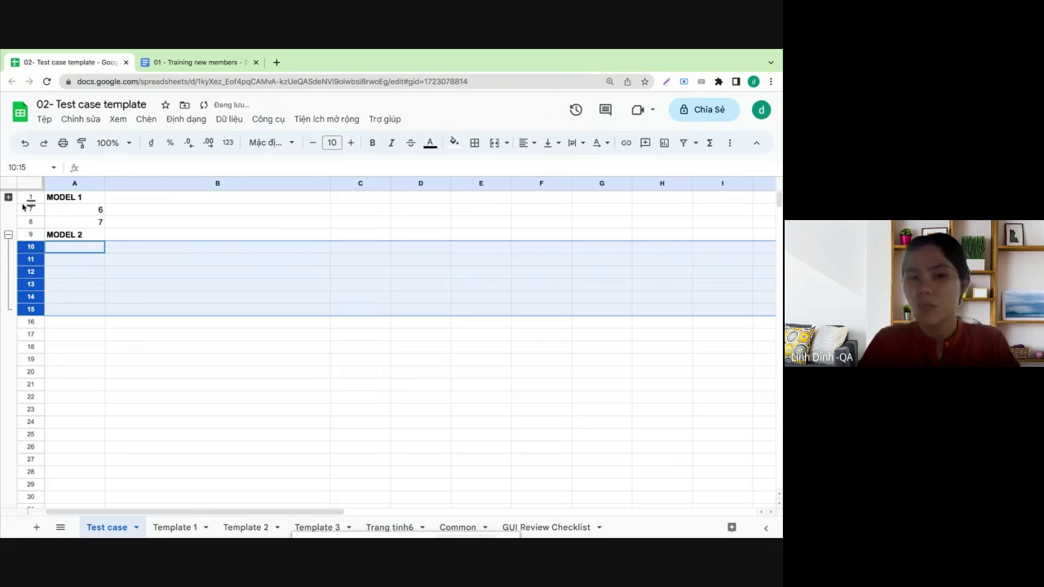
pyautogui.click(8, 234)
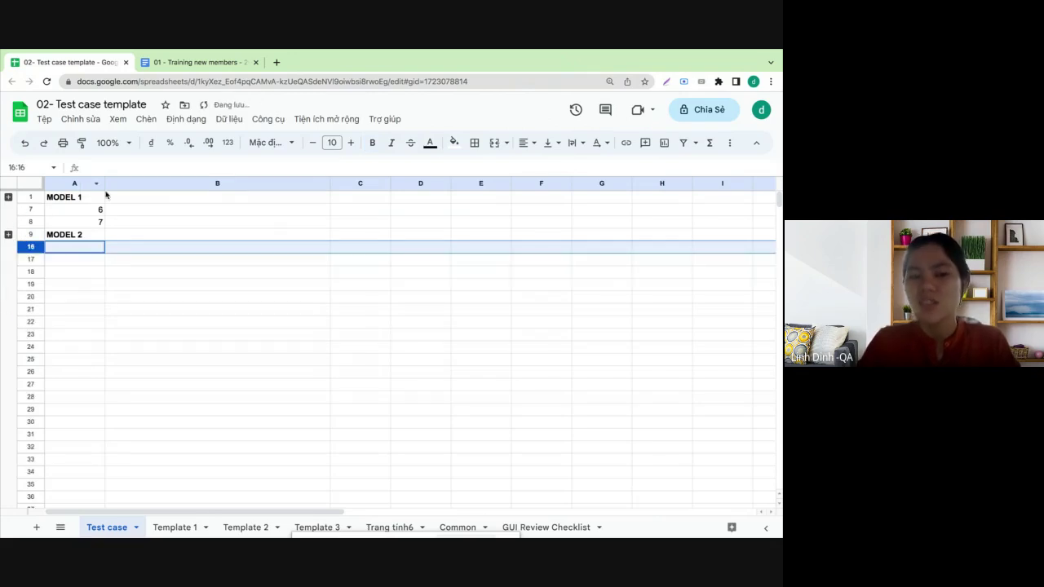
pyautogui.press('Up')
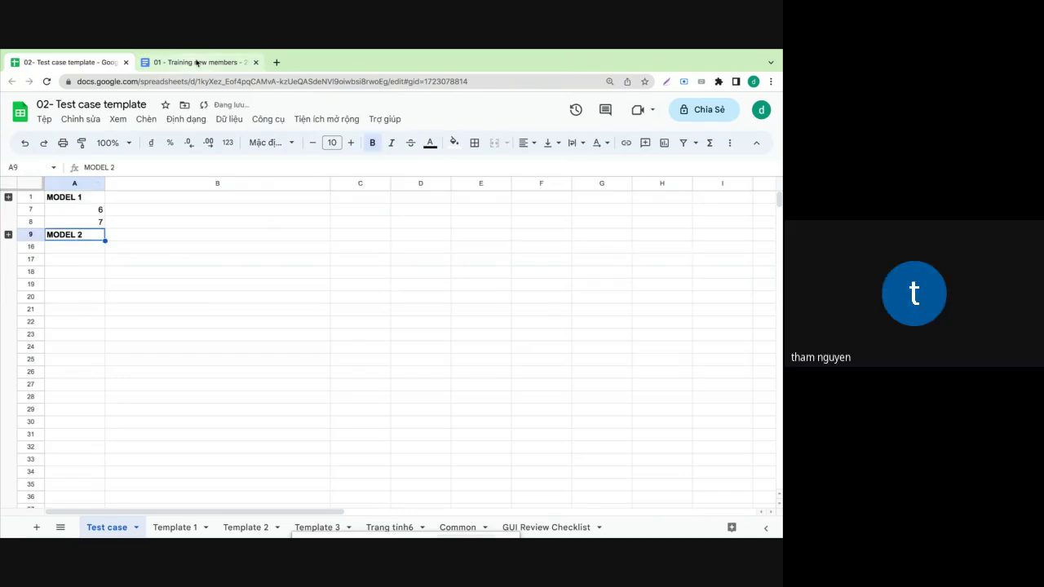
# Switch to the "01 - Training new members - 26042023" document, review the test case screenshot in the TestLink section, and hide the document outline.
pyautogui.click(195, 62)
pyautogui.scroll(-1, 357, 335)
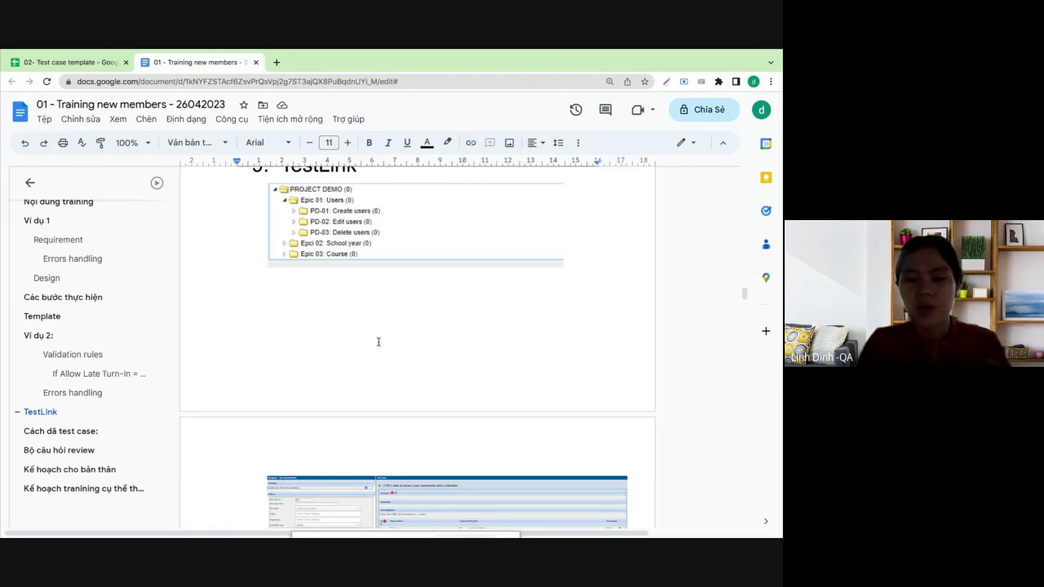
pyautogui.scroll(-1, 380, 347)
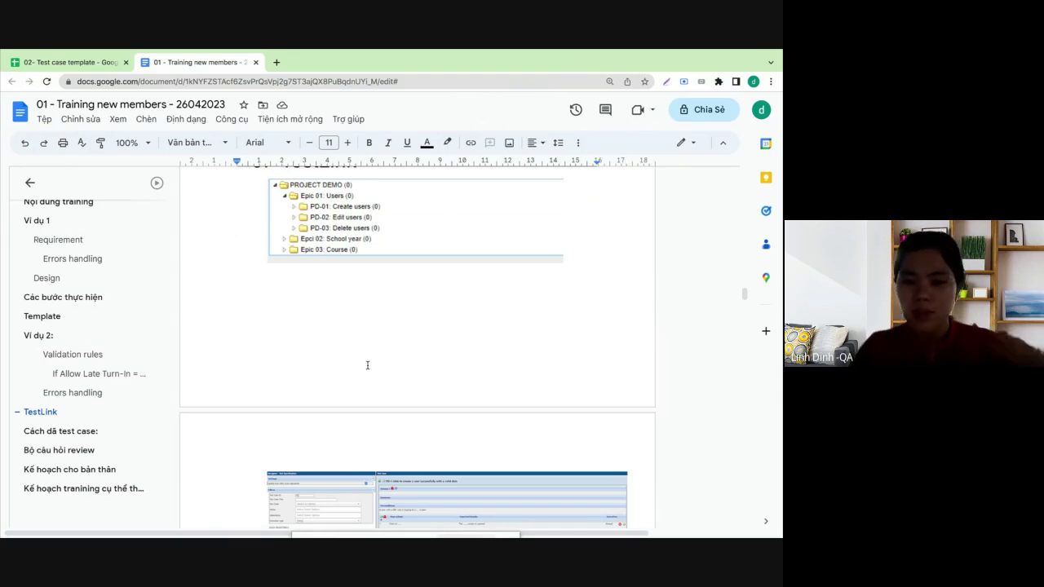
pyautogui.scroll(-5, 367, 365)
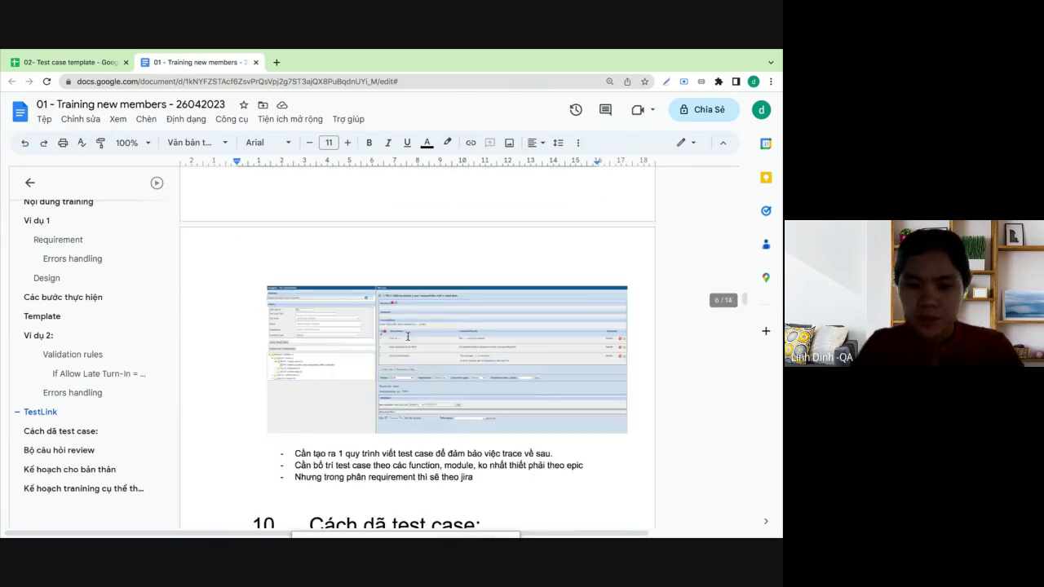
pyautogui.scroll(-2, 407, 336)
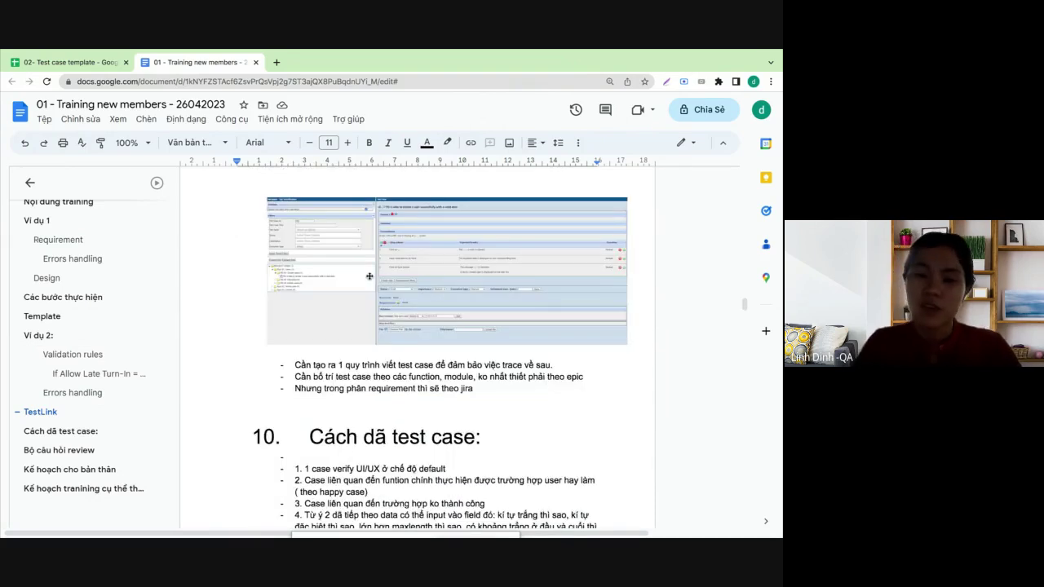
pyautogui.click(29, 183)
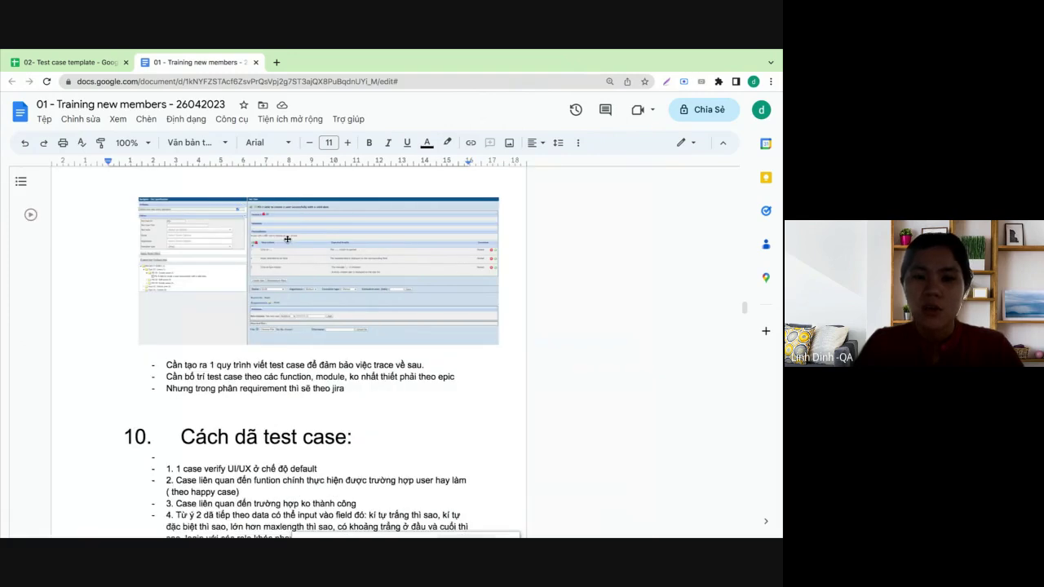